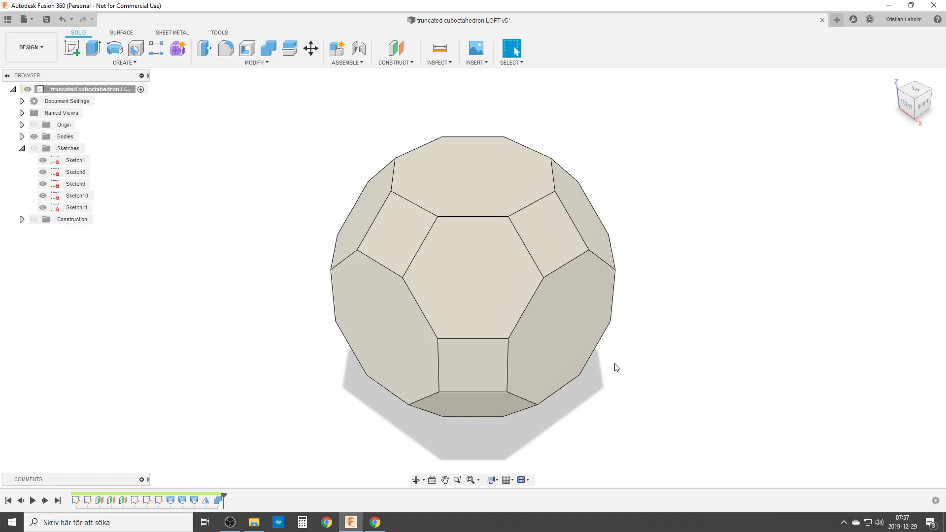
{"action": "mouse_move", "coordinate": [629, 358]}
{"action": "middle_mouse_down", "text": "shift"}
{"action": "mouse_move", "coordinate": [646, 319]}
{"action": "mouse_move", "coordinate": [635, 353]}
{"action": "mouse_move", "coordinate": [614, 337]}
{"action": "mouse_move", "coordinate": [625, 331]}
{"action": "mouse_move", "coordinate": [618, 344]}
{"action": "middle_mouse_up", "text": "shift"}
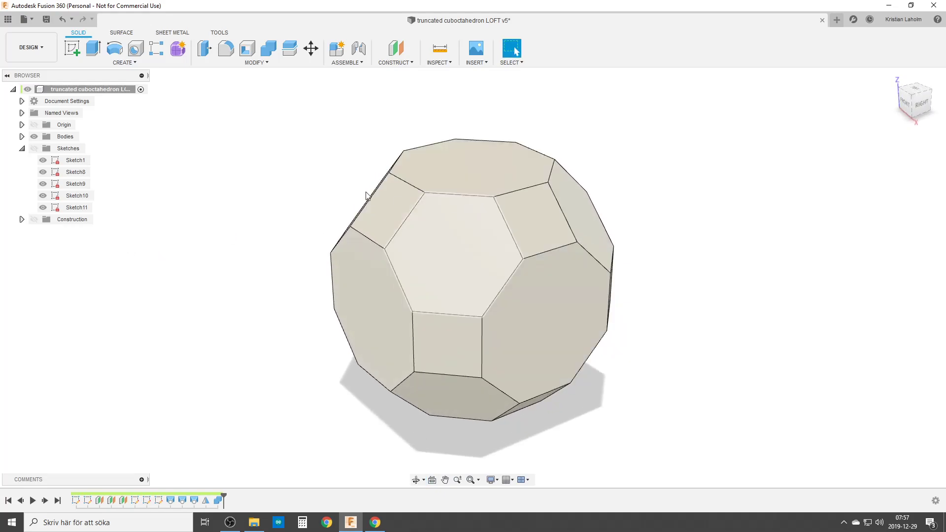
{"action": "middle_click_drag", "start_coordinate": [421, 365], "coordinate": [448, 252], "text": "shift"}
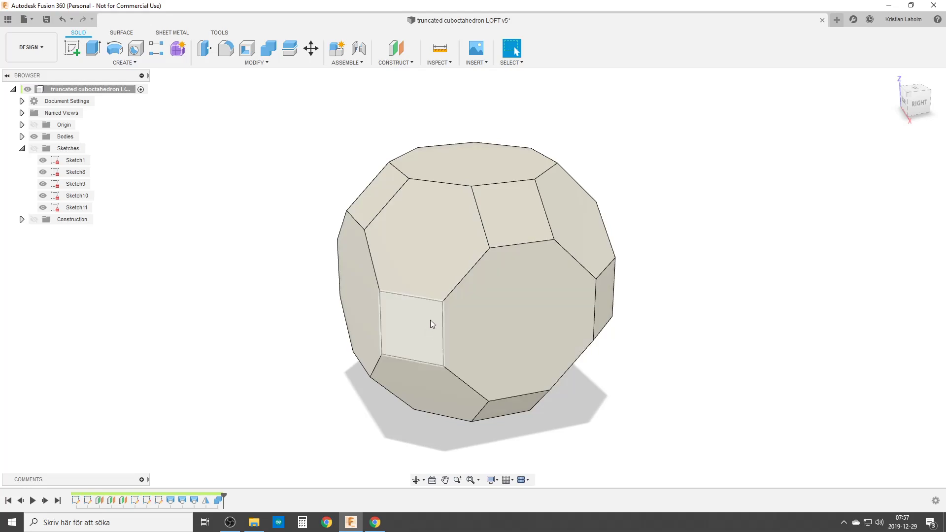
{"action": "middle_click_drag", "start_coordinate": [522, 327], "coordinate": [501, 305], "text": "shift"}
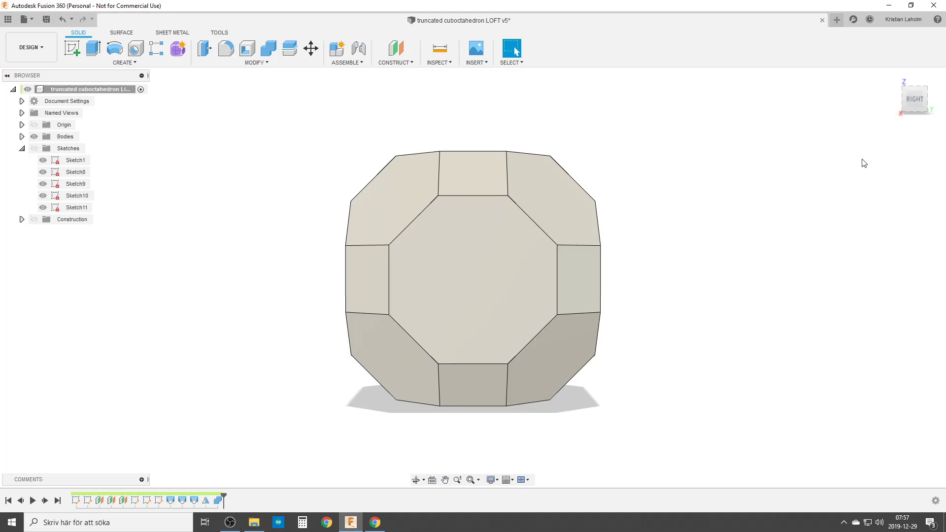
Step: Create a new design and start a sketch on the horizontal XY origin plane
{"action": "left_click", "coordinate": [837, 20]}
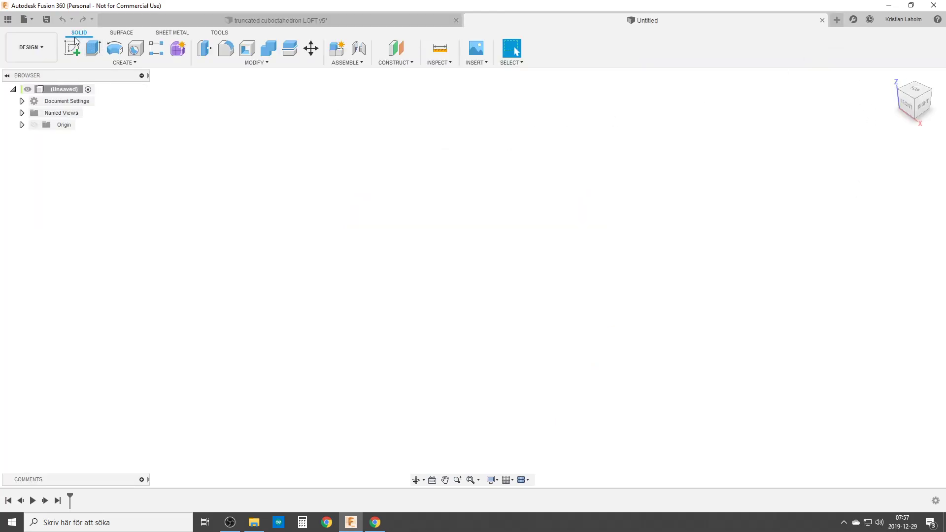
{"action": "left_click", "coordinate": [531, 287]}
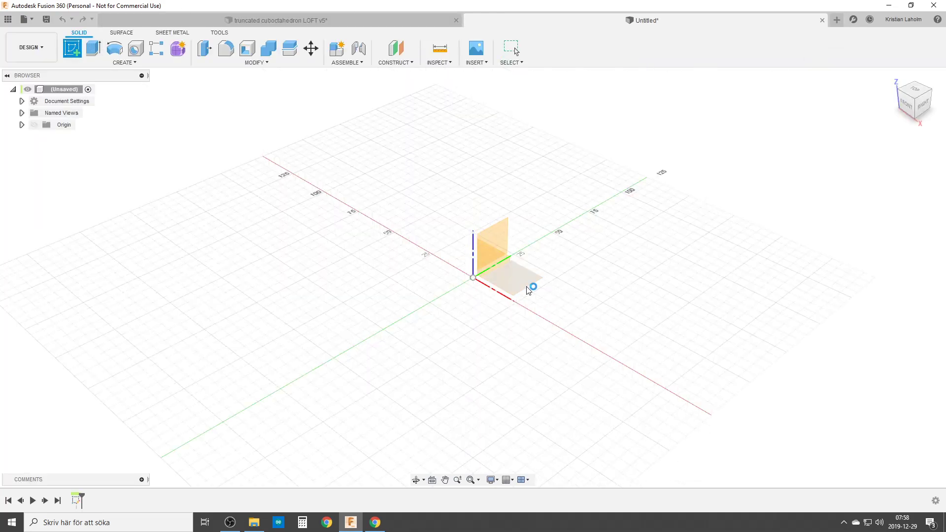
Step: Draw a circumscribed eight-sided polygon centred on the origin, with a radius of about 31.3 mm
{"action": "left_click", "coordinate": [135, 62]}
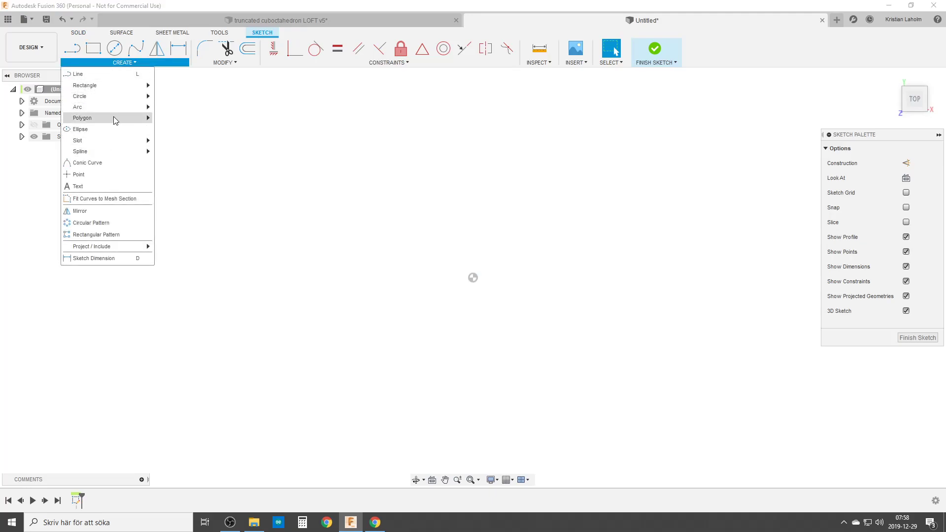
{"action": "mouse_move", "coordinate": [113, 117]}
{"action": "left_click", "coordinate": [175, 120]}
{"action": "left_click", "coordinate": [473, 278]}
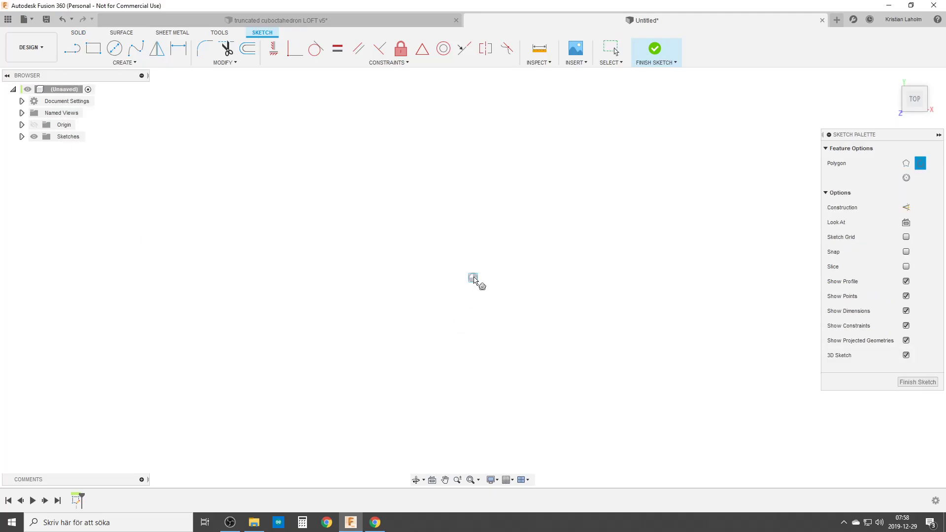
{"action": "key", "text": "Tab"}
{"action": "type", "text": "8"}
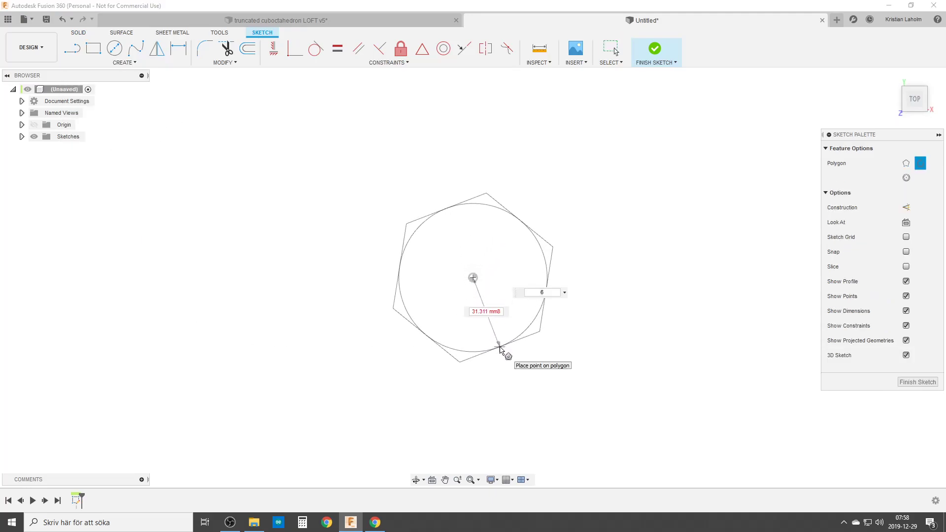
{"action": "key", "text": "BackSpace"}
{"action": "key", "text": "Tab"}
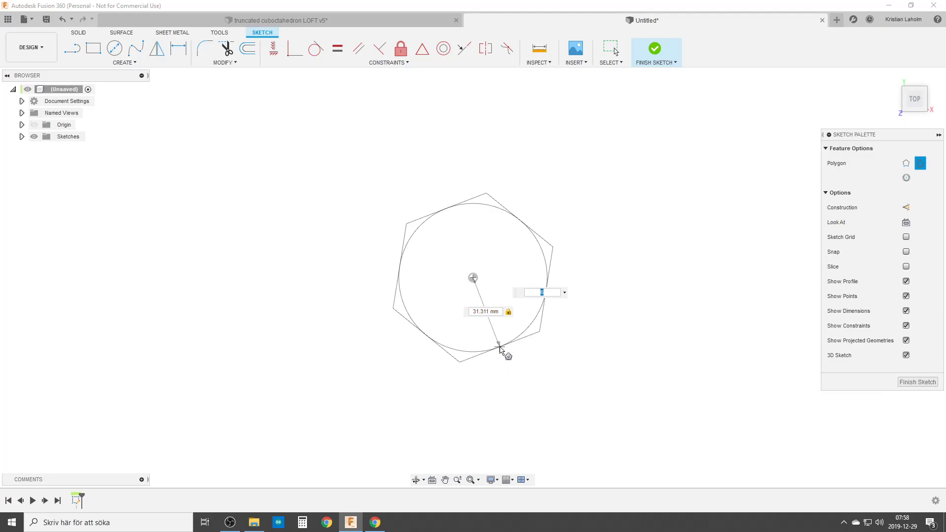
{"action": "type", "text": "8"}
{"action": "key", "text": "Return"}
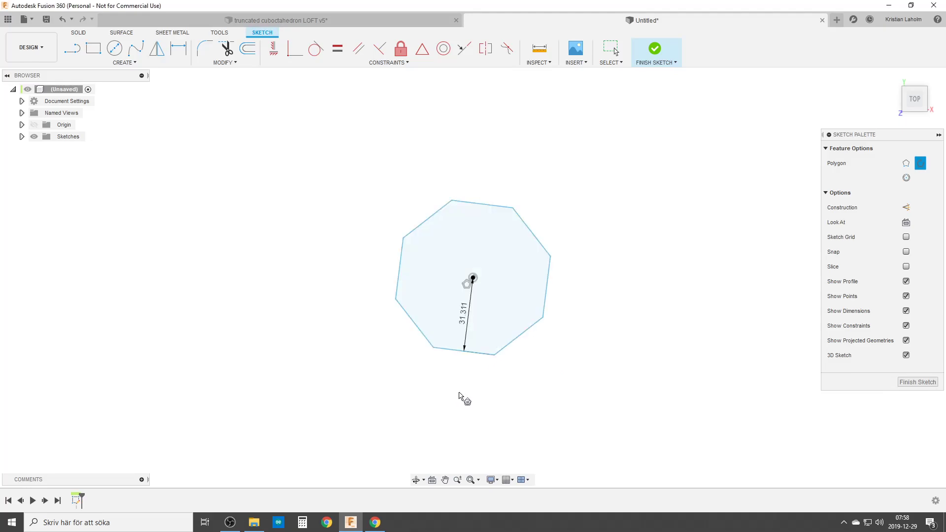
{"action": "key", "text": "Escape"}
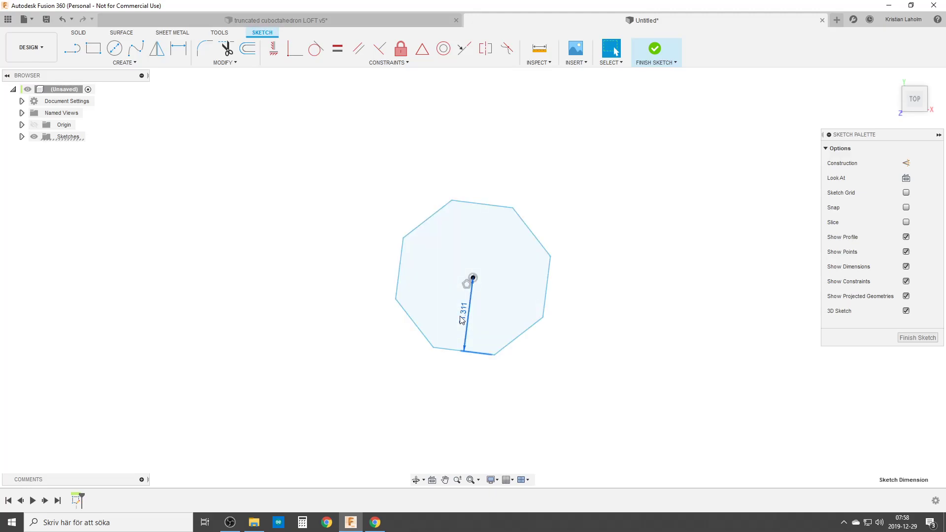
Step: Remove the octagon's radius dimension and constrain its lower edge to be horizontal
{"action": "left_click", "coordinate": [457, 351]}
{"action": "left_click", "coordinate": [275, 50]}
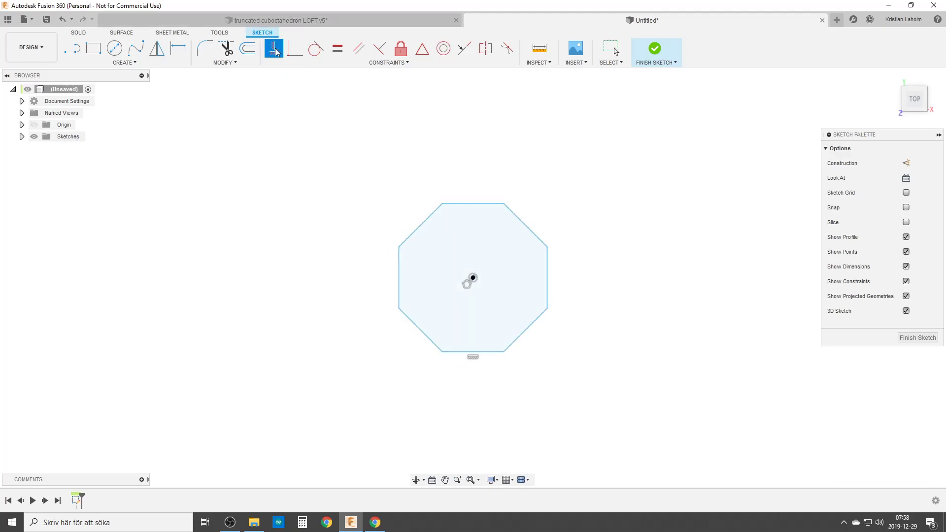
{"action": "left_click_drag", "start_coordinate": [335, 162], "coordinate": [595, 381]}
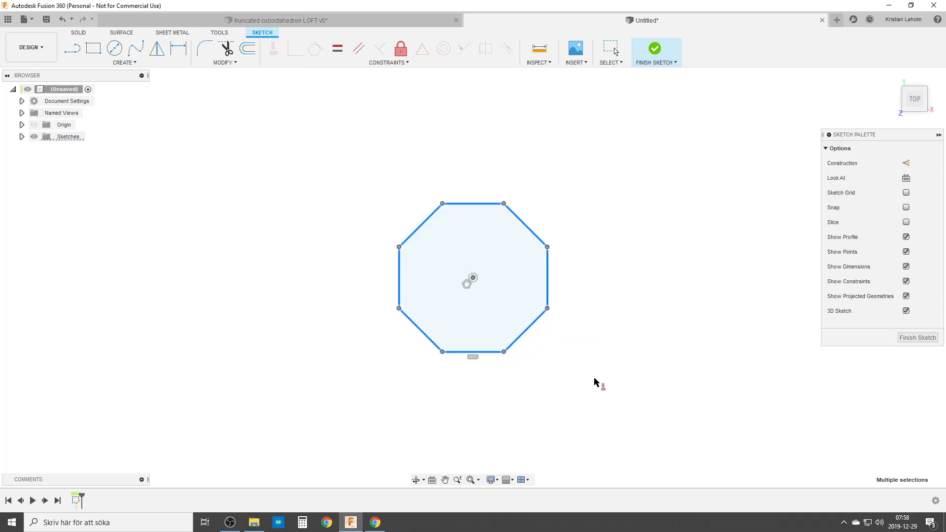
{"action": "key", "text": "x"}
{"action": "key", "text": "ctrl+z"}
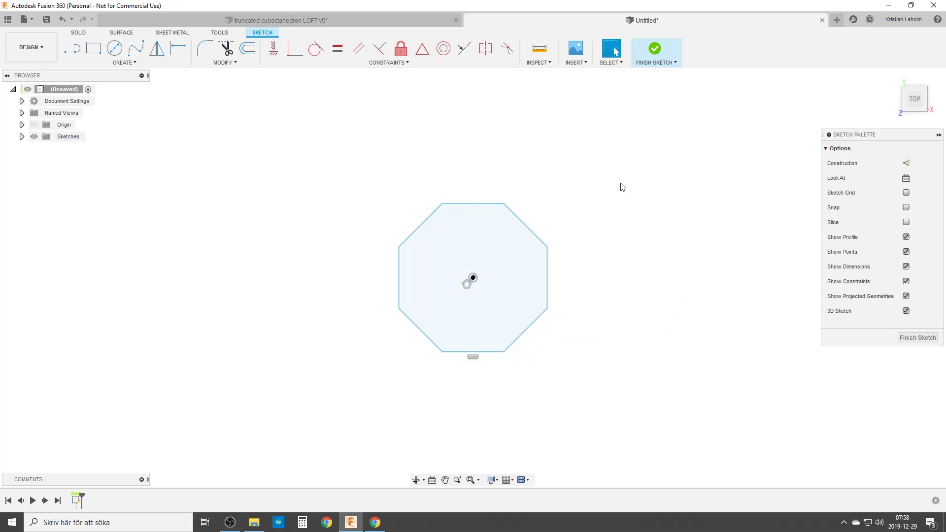
Step: Convert all edges of the octagon to construction lines
{"action": "left_click_drag", "start_coordinate": [329, 184], "coordinate": [602, 382]}
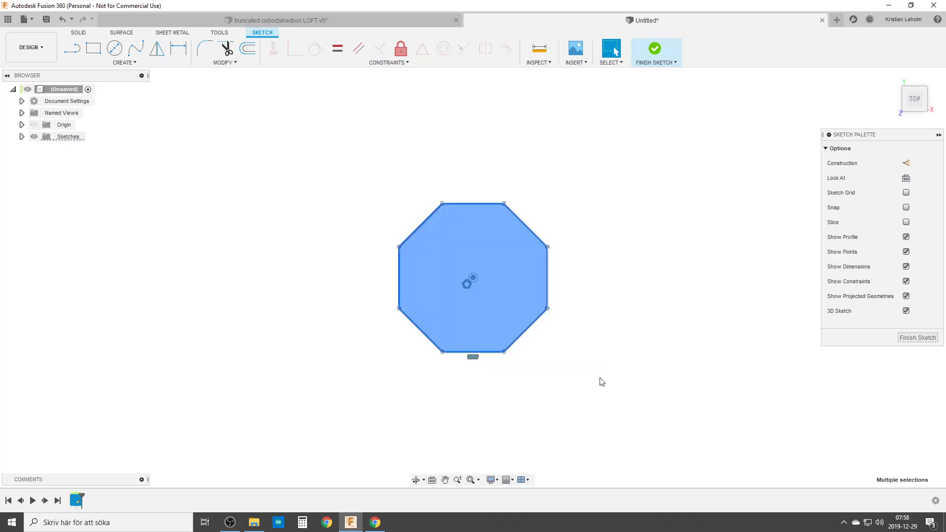
{"action": "key", "text": "x"}
Step: Draw a vertical line above and right of the octagon, then a perpendicular horizontal line about 30 mm long from its lower end
{"action": "key", "text": "l"}
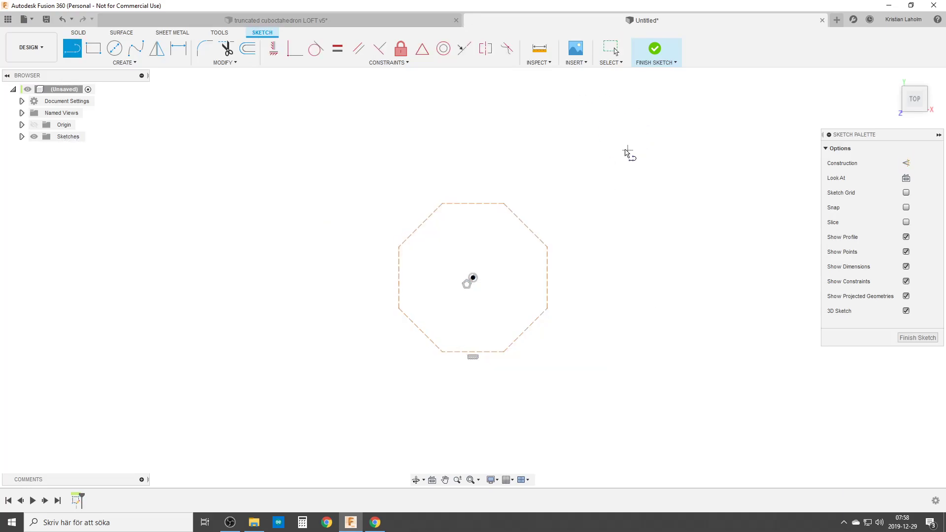
{"action": "left_click", "coordinate": [612, 120]}
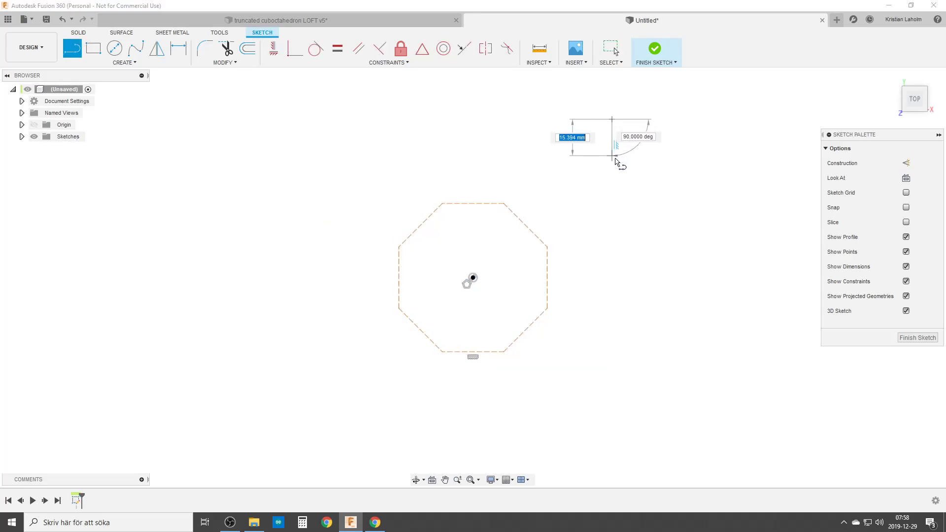
{"action": "left_click", "coordinate": [612, 181]}
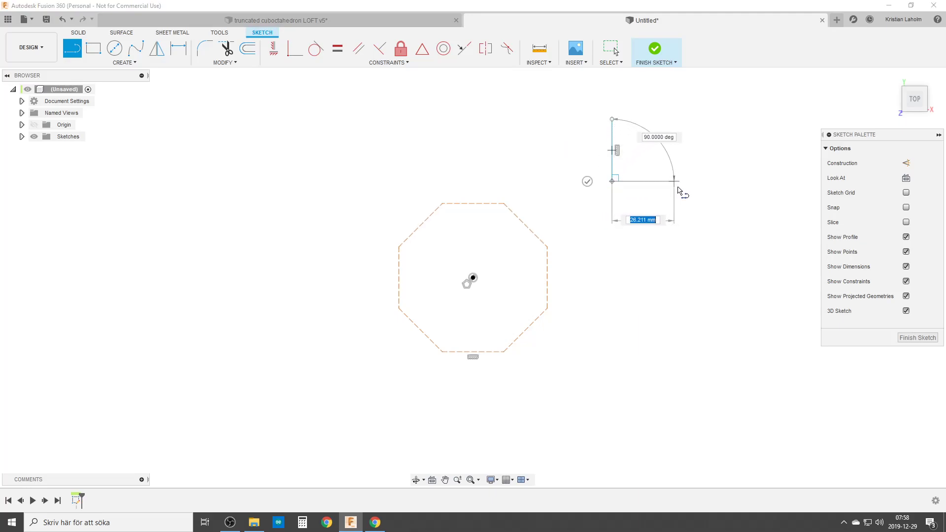
{"action": "left_click", "coordinate": [682, 182]}
{"action": "key", "text": "Escape"}
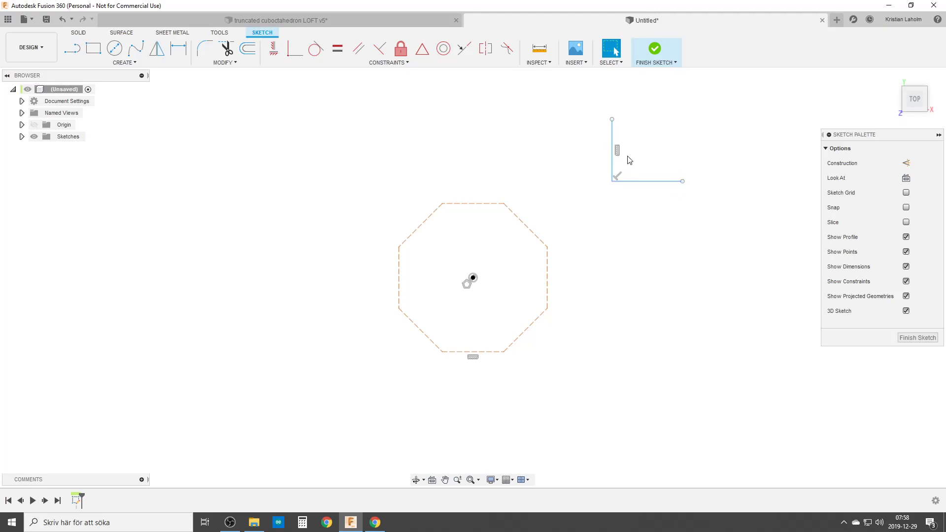
Step: Convert the two perpendicular lines to construction geometry and make them equal in length
{"action": "left_click", "coordinate": [638, 181]}
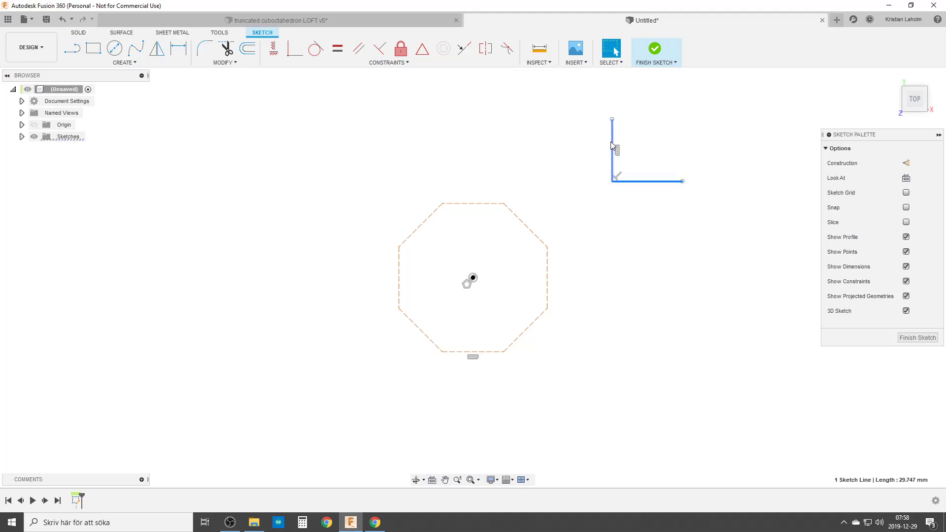
{"action": "left_click", "coordinate": [612, 142], "text": "shift"}
{"action": "key", "text": "x"}
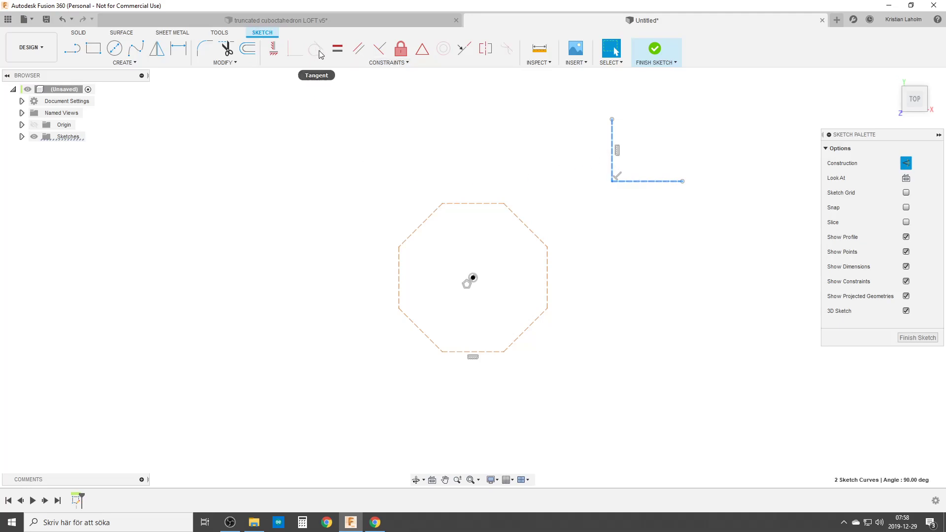
{"action": "left_click", "coordinate": [334, 48]}
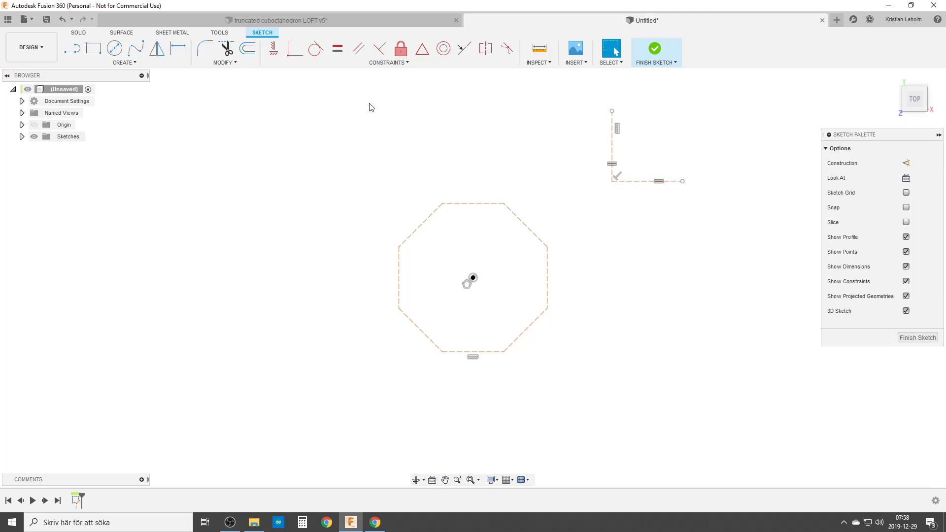
Step: Apply midpoint constraints placing the vertical and horizontal construction lines' midpoints on the two ends of the octagon's upper-right diagonal edge
{"action": "left_click", "coordinate": [423, 49]}
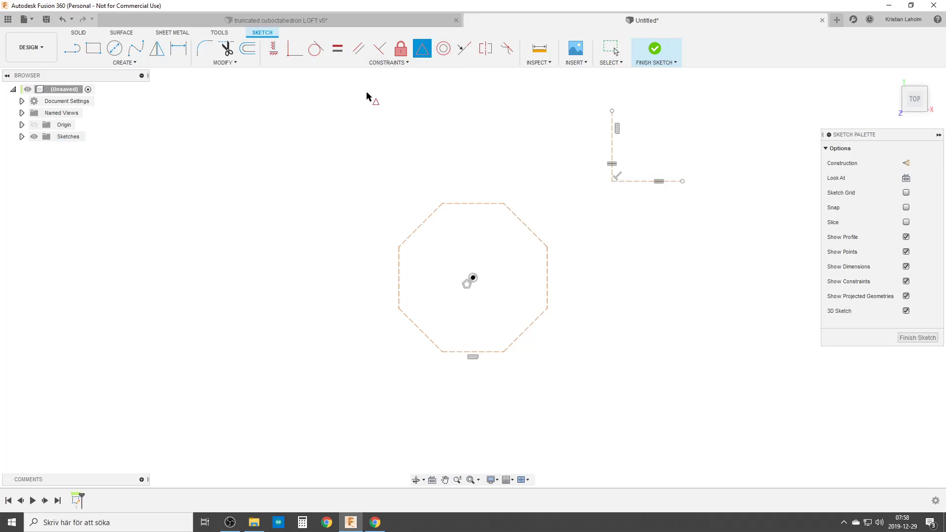
{"action": "left_click", "coordinate": [612, 141]}
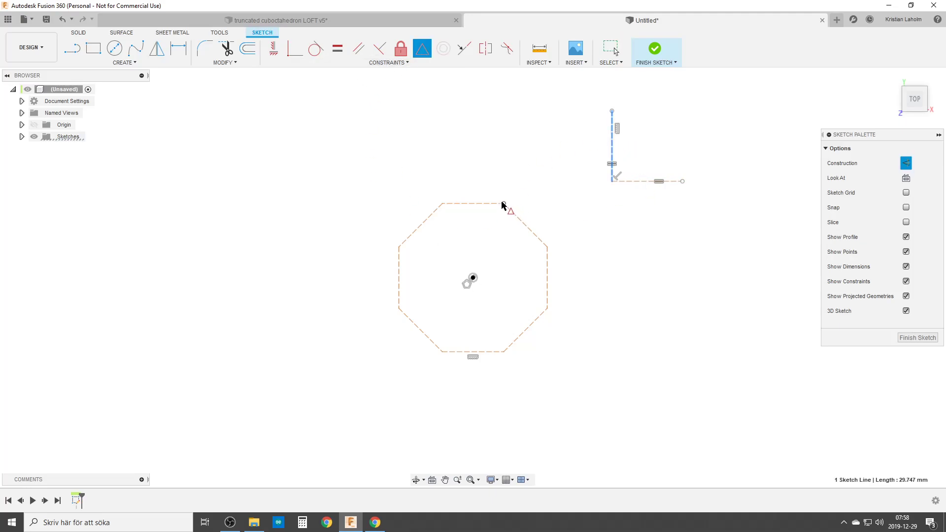
{"action": "left_click", "coordinate": [503, 204]}
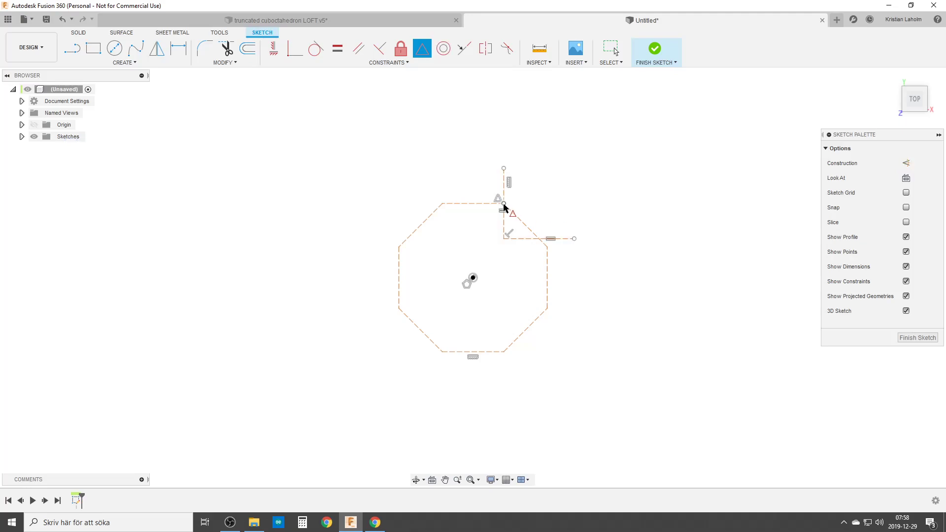
{"action": "left_click", "coordinate": [527, 238]}
{"action": "left_click", "coordinate": [547, 248]}
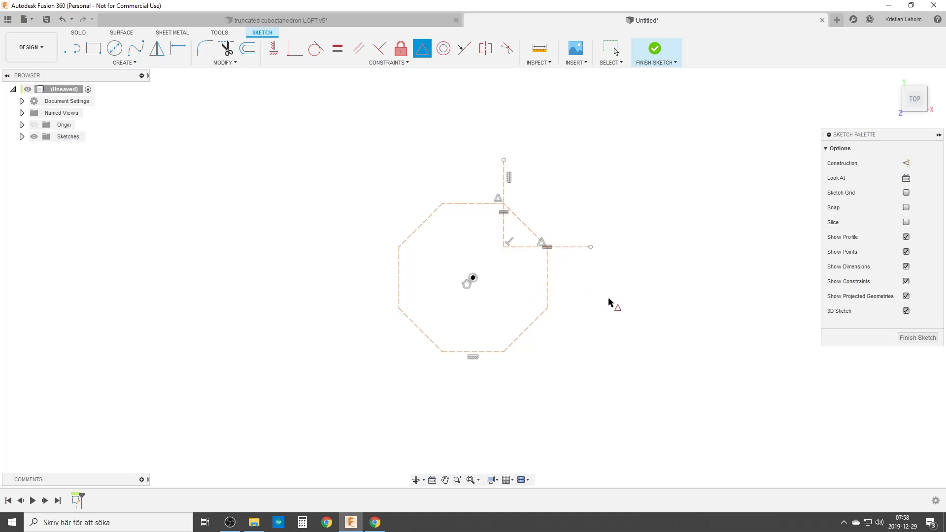
{"action": "key", "text": "Escape"}
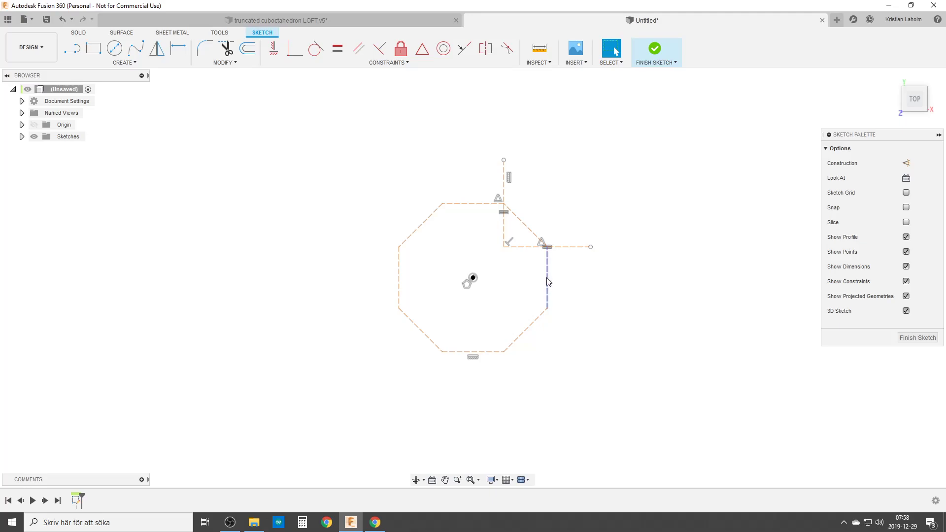
Step: Shrink the octagon to a side length of about 23 mm and change its right edge to a normal line
{"action": "mouse_move", "coordinate": [549, 282]}
{"action": "left_mouse_down"}
{"action": "mouse_move", "coordinate": [593, 283]}
{"action": "mouse_move", "coordinate": [540, 285]}
{"action": "left_mouse_up"}
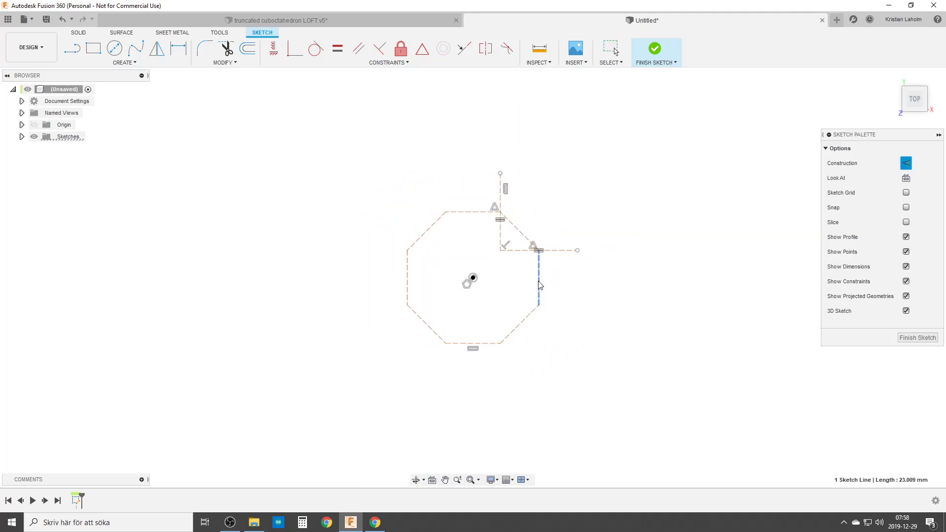
{"action": "key", "text": "l"}
{"action": "left_click", "coordinate": [906, 163]}
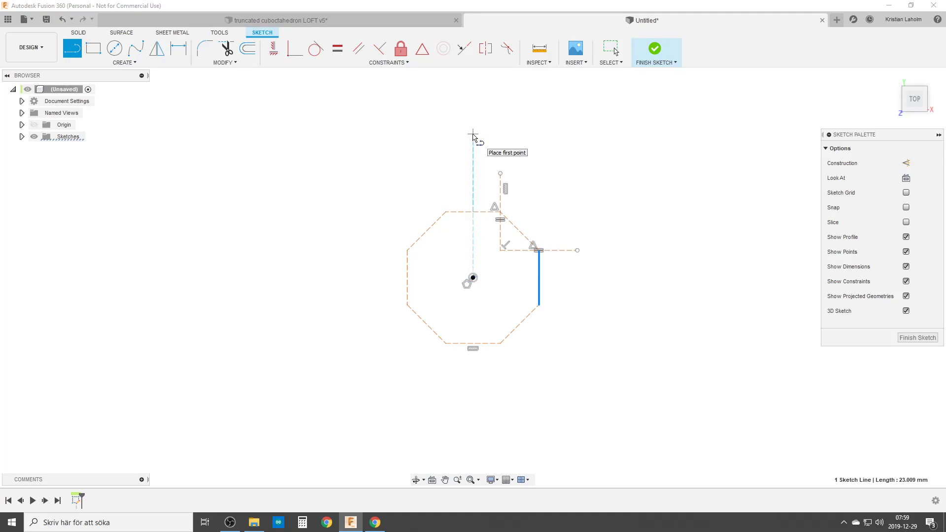
Step: Draw a three-segment chain of normal lines outside the octagon: horizontal about 24 mm, diagonal about 39 mm, and vertical downward
{"action": "left_click", "coordinate": [490, 143]}
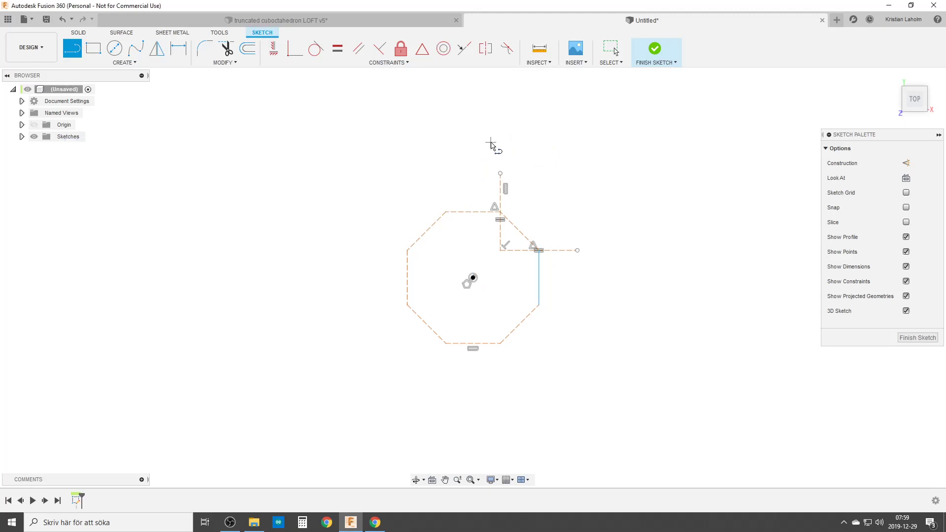
{"action": "left_click", "coordinate": [548, 142]}
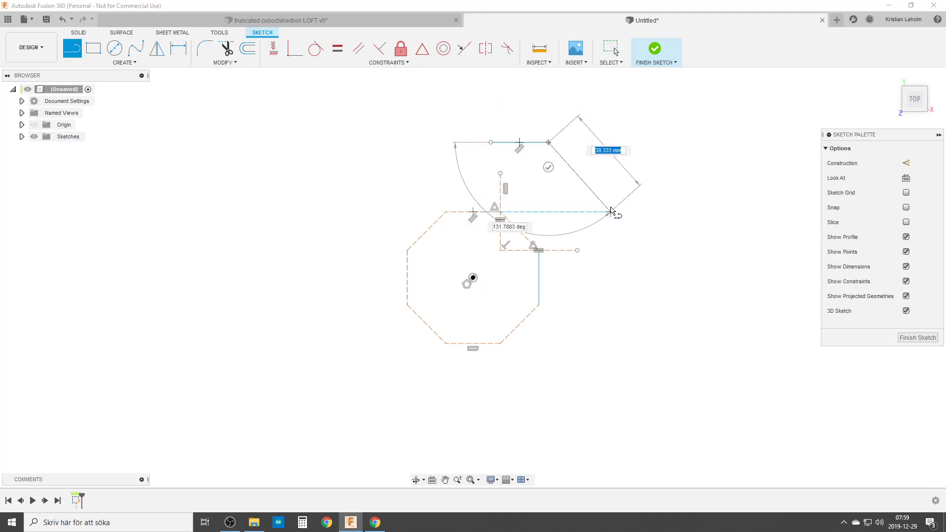
{"action": "left_click", "coordinate": [611, 212]}
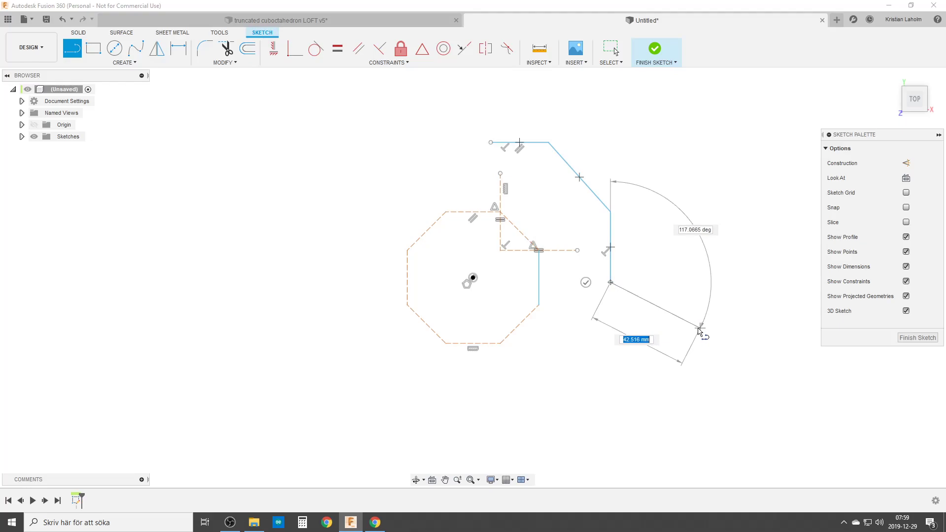
{"action": "key", "text": "Escape"}
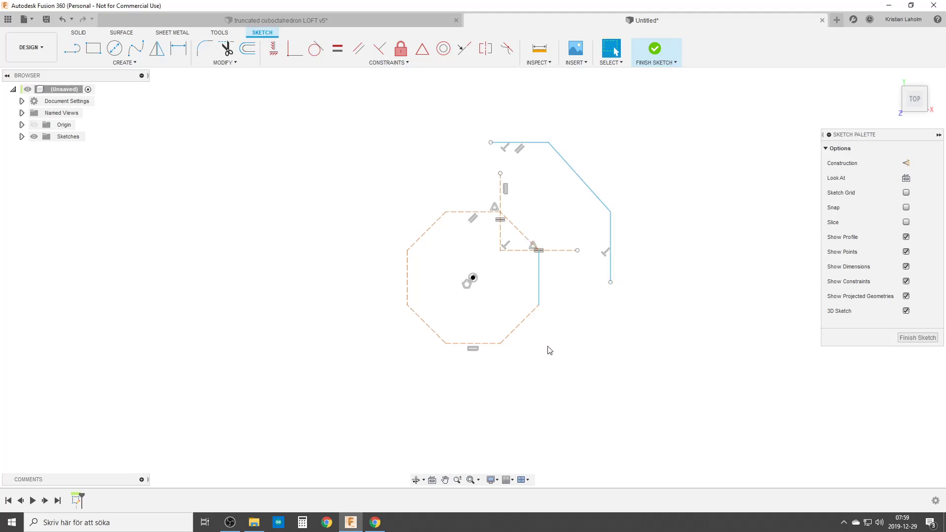
Step: Constrain the chain's horizontal line coincident with the upper endpoint of the vertical construction line
{"action": "left_click", "coordinate": [513, 148]}
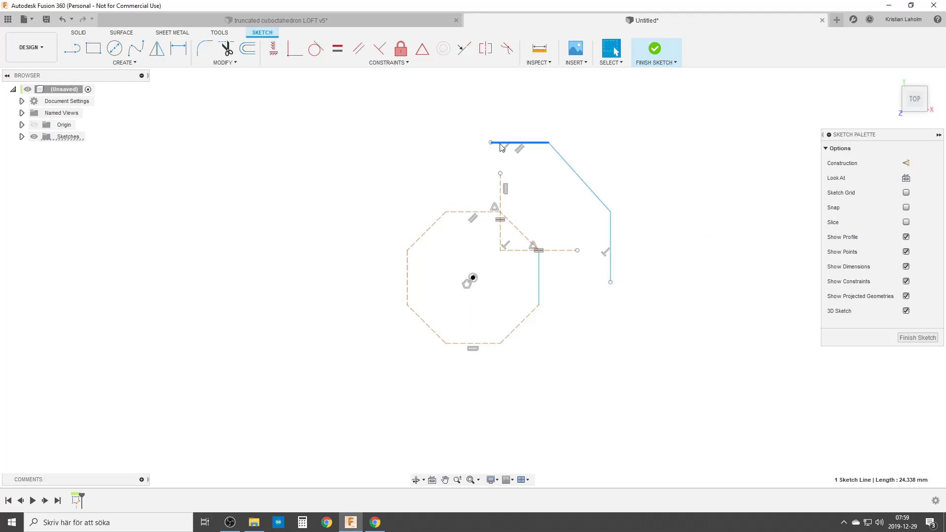
{"action": "left_click", "coordinate": [500, 175]}
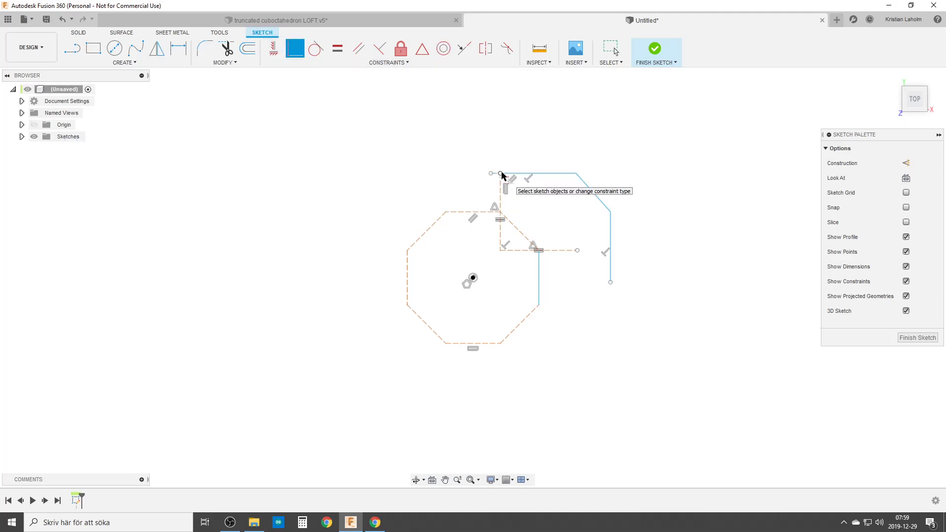
Step: Constrain the chain's vertical line coincident with the outer endpoint of the horizontal construction line
{"action": "left_click", "coordinate": [611, 250]}
{"action": "left_click_drag", "start_coordinate": [610, 250], "coordinate": [577, 251]}
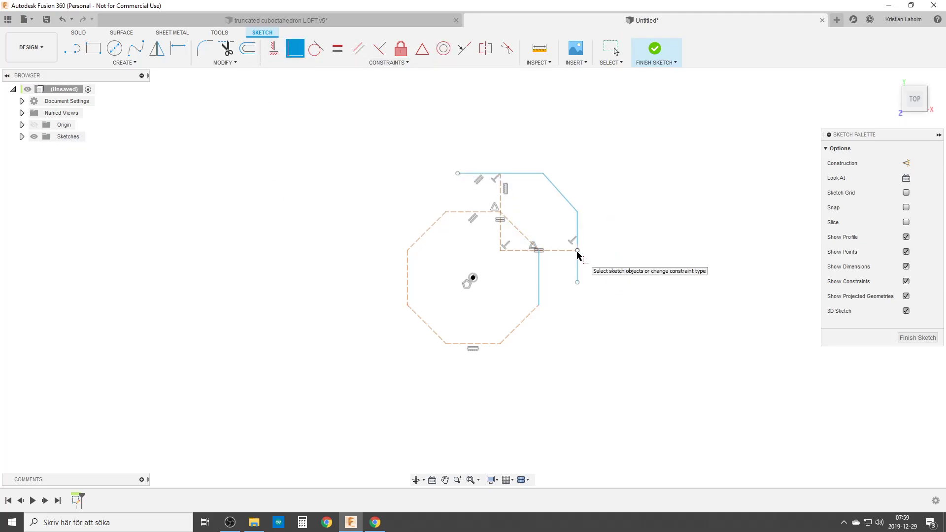
Step: Try to constrain the chain's diagonal line parallel to the octagon's upper-right edge
{"action": "left_click", "coordinate": [560, 193]}
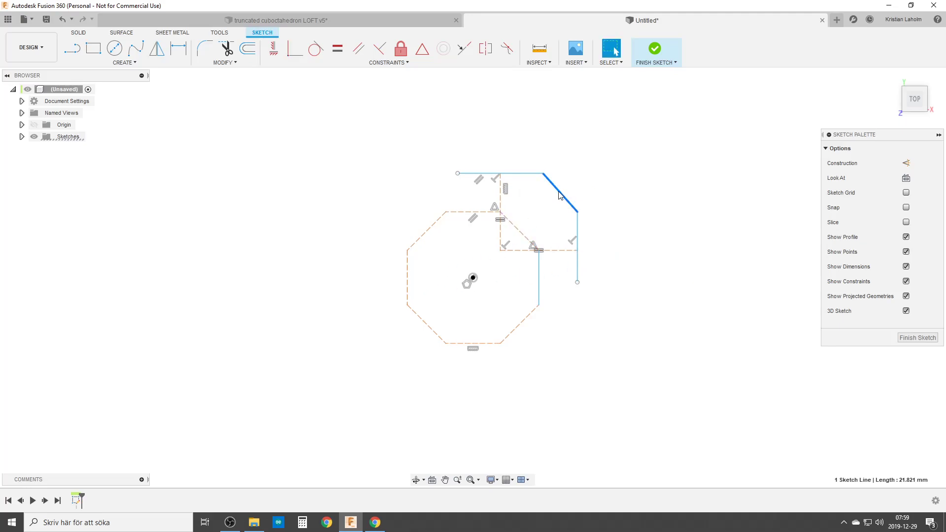
{"action": "left_click", "coordinate": [367, 56]}
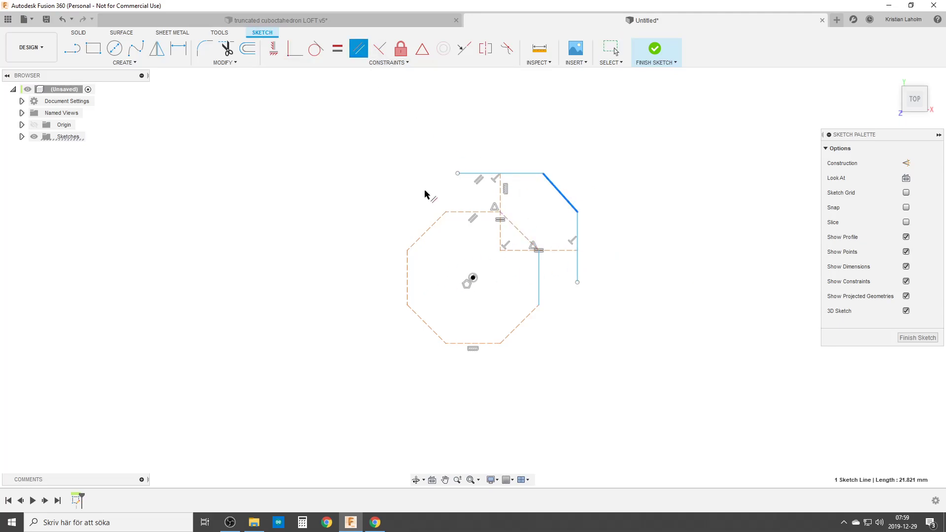
{"action": "left_click", "coordinate": [515, 230]}
{"action": "key", "text": "Escape"}
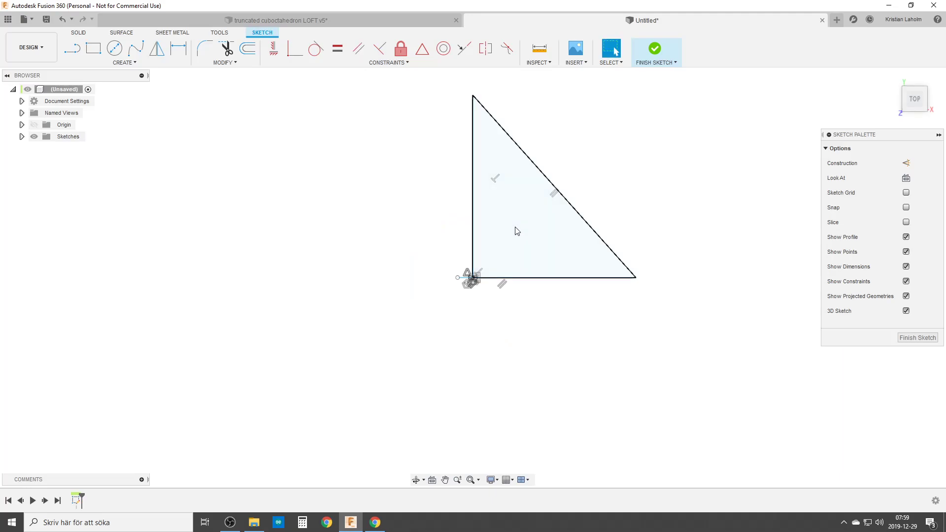
{"action": "key", "text": "ctrl+z"}
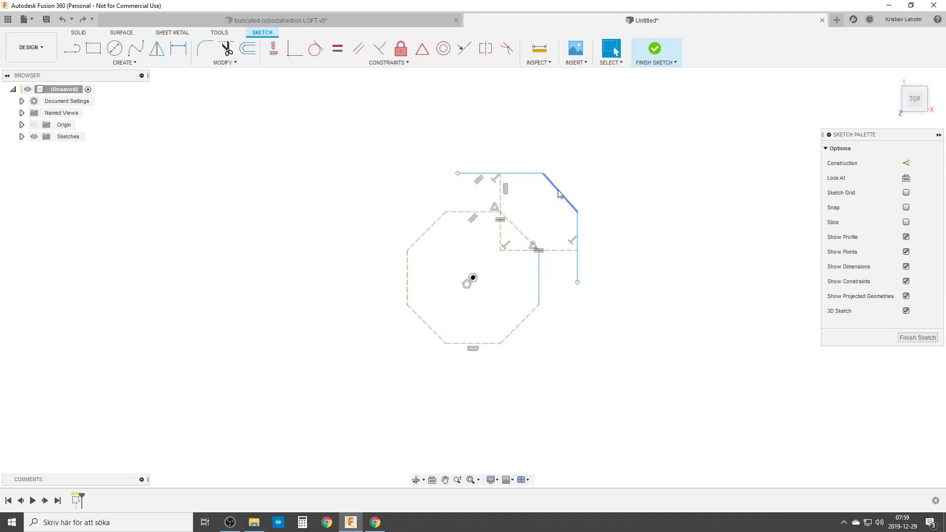
Step: Constrain the chain's diagonal line equal in length and parallel to the octagon's upper-right diagonal edge
{"action": "left_click", "coordinate": [560, 193]}
{"action": "left_click", "coordinate": [337, 49]}
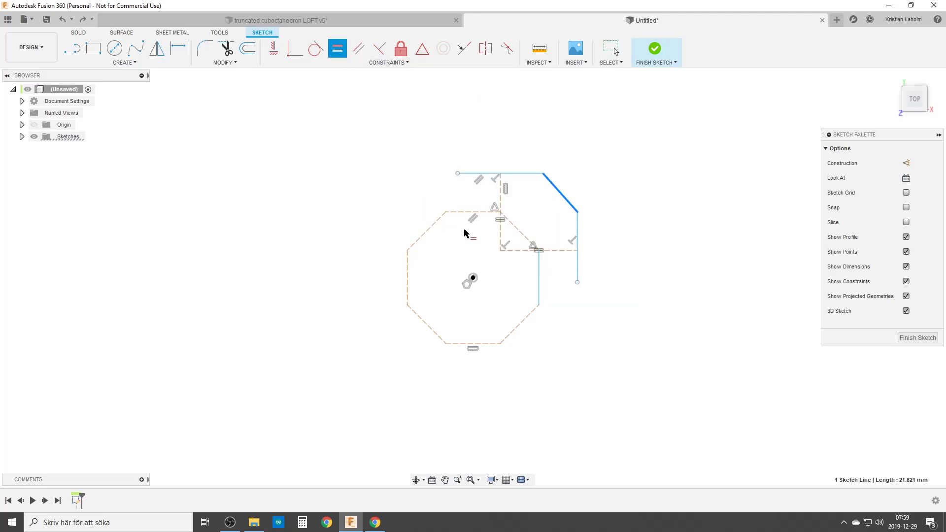
{"action": "left_click", "coordinate": [513, 231]}
{"action": "key", "text": "Escape"}
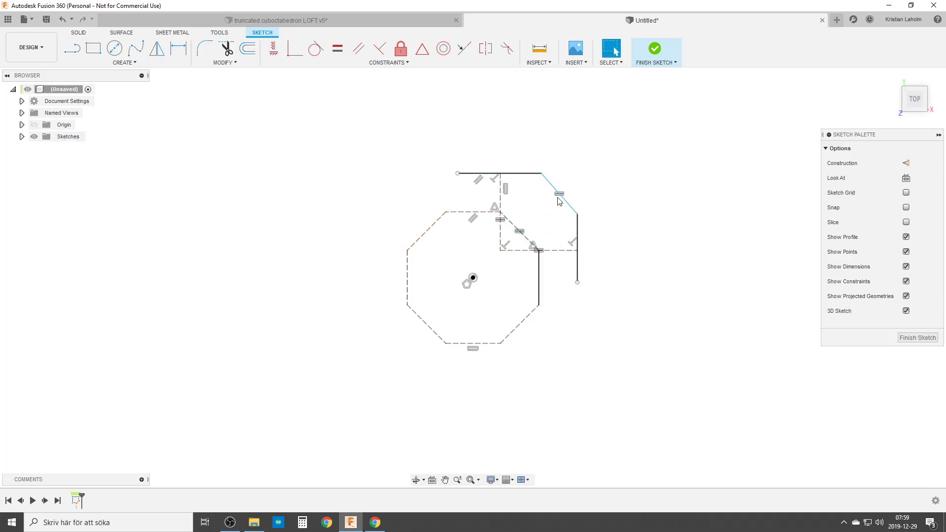
{"action": "left_click", "coordinate": [559, 199]}
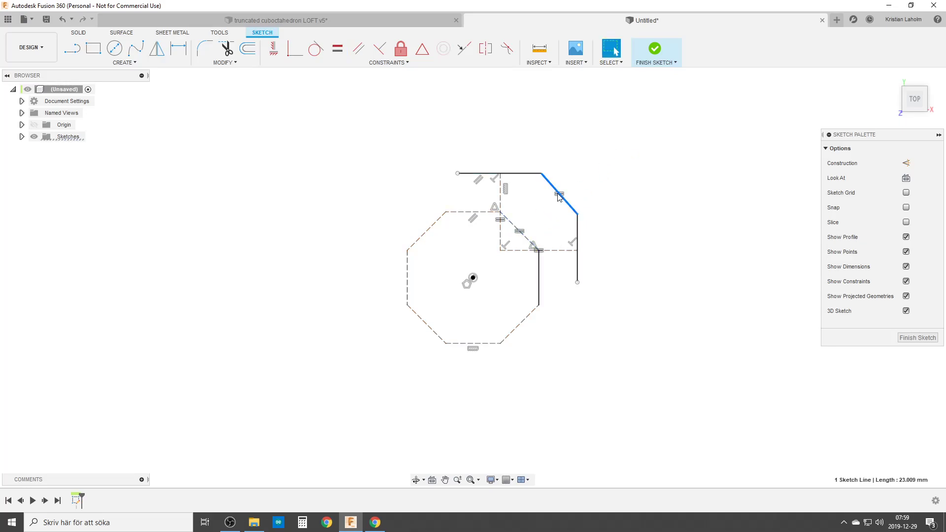
{"action": "left_click", "coordinate": [359, 48]}
{"action": "left_click", "coordinate": [514, 230]}
{"action": "key", "text": "Escape"}
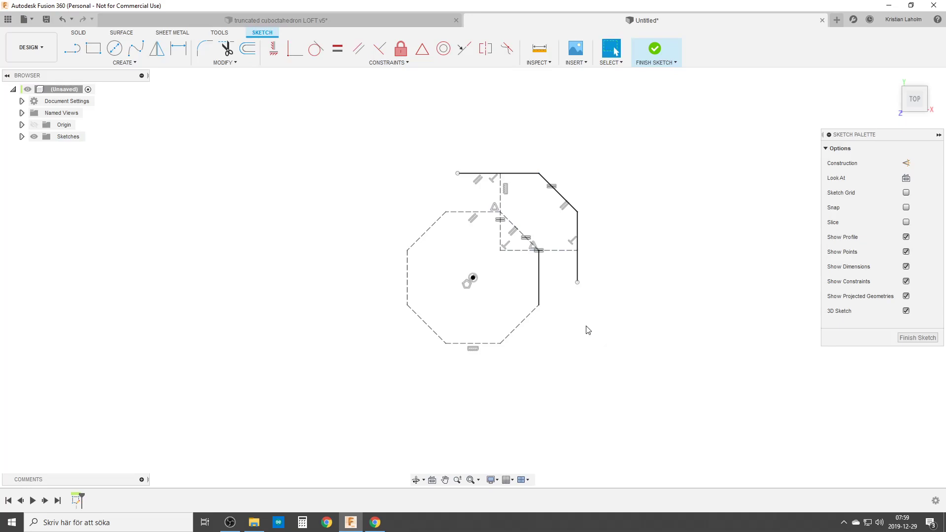
Step: Align the chain's horizontal line end vertically and its vertical line end horizontally with the origin using Horizontal/Vertical constraints
{"action": "left_click_drag", "start_coordinate": [458, 173], "coordinate": [439, 168]}
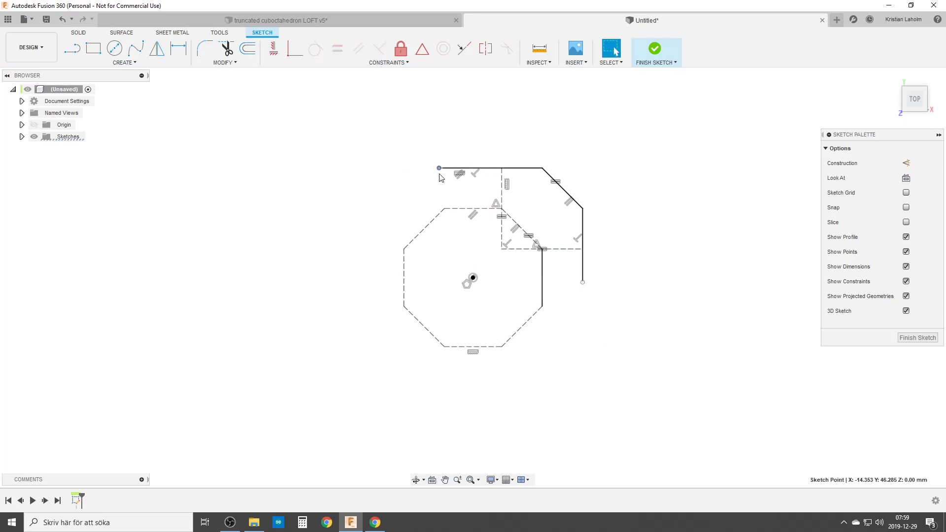
{"action": "left_click", "coordinate": [269, 56]}
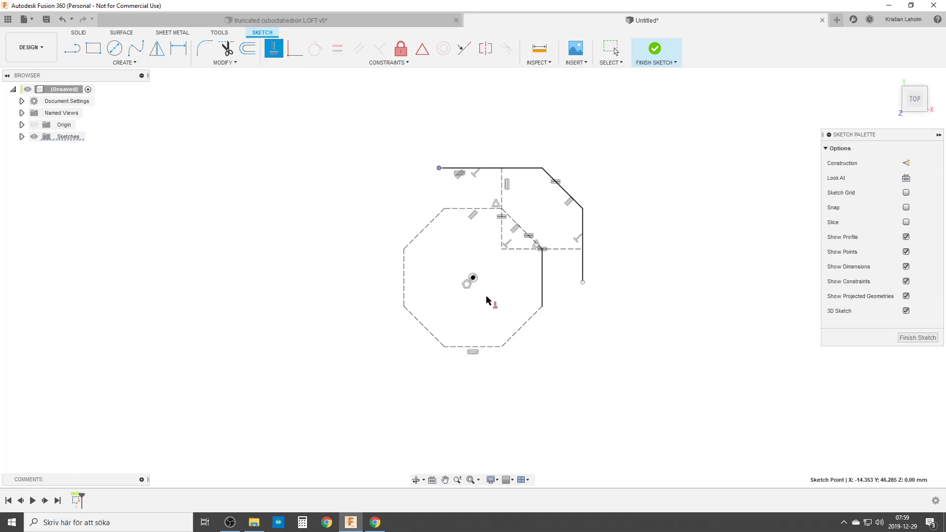
{"action": "left_click", "coordinate": [474, 277]}
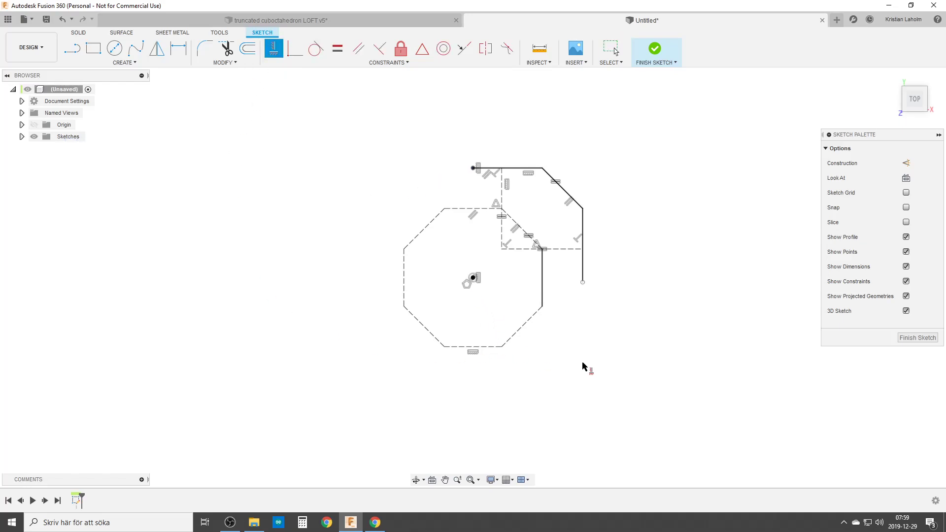
{"action": "left_click", "coordinate": [583, 283]}
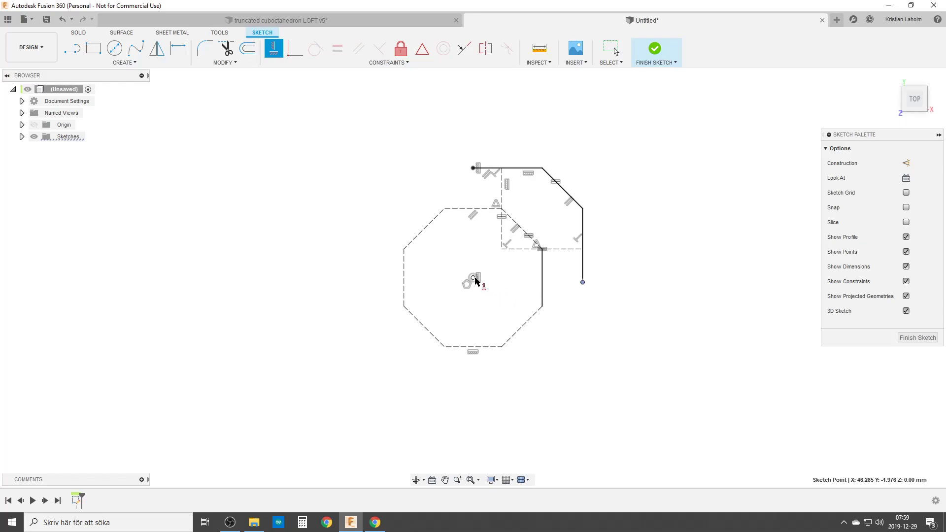
{"action": "left_click", "coordinate": [475, 279]}
{"action": "key", "text": "Escape"}
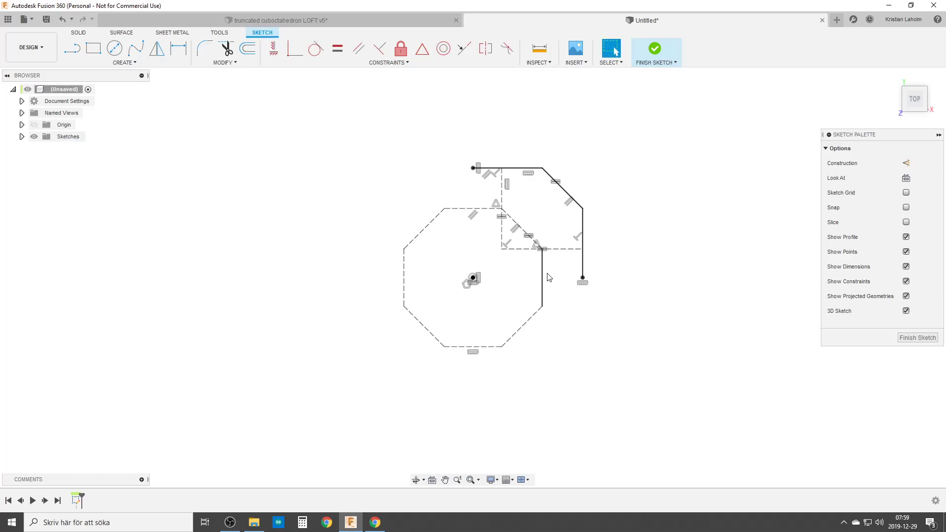
Step: Change the octagon's right edge to a construction line and shrink the sketch until the chain's vertical line is about 22 mm long
{"action": "left_click", "coordinate": [543, 276]}
{"action": "key", "text": "x"}
{"action": "left_click", "coordinate": [647, 378]}
{"action": "mouse_move", "coordinate": [583, 246]}
{"action": "left_mouse_down"}
{"action": "mouse_move", "coordinate": [651, 246]}
{"action": "mouse_move", "coordinate": [558, 259]}
{"action": "left_mouse_up"}
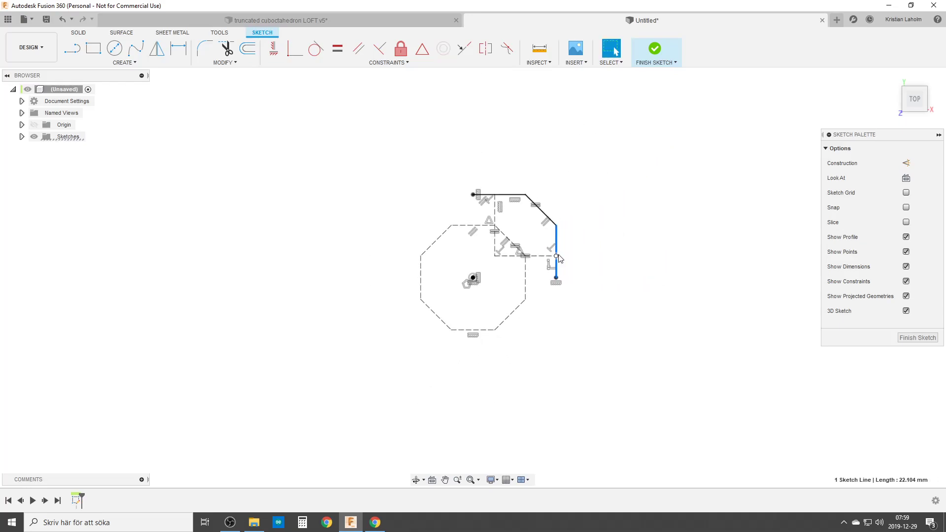
Step: Create a full circular pattern of the three chain lines around the origin with four instances
{"action": "type", "text": "scir"}
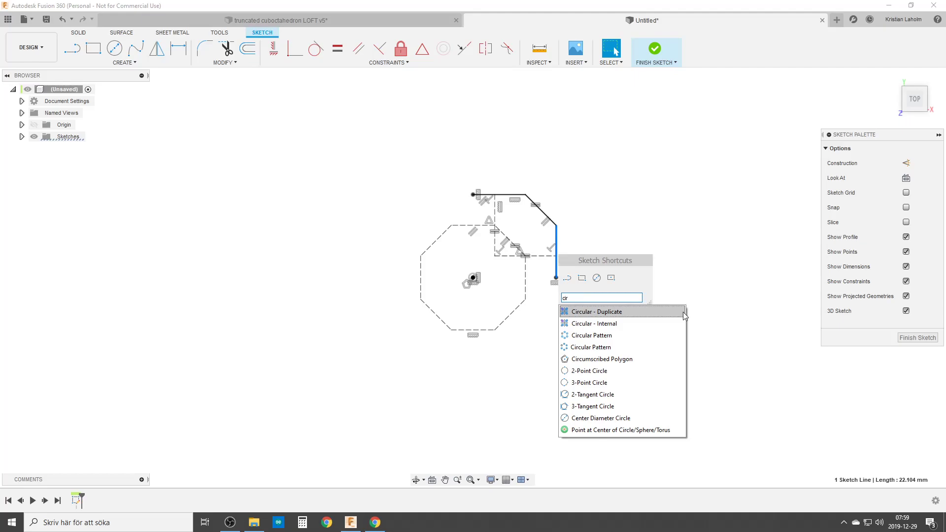
{"action": "left_click", "coordinate": [667, 335]}
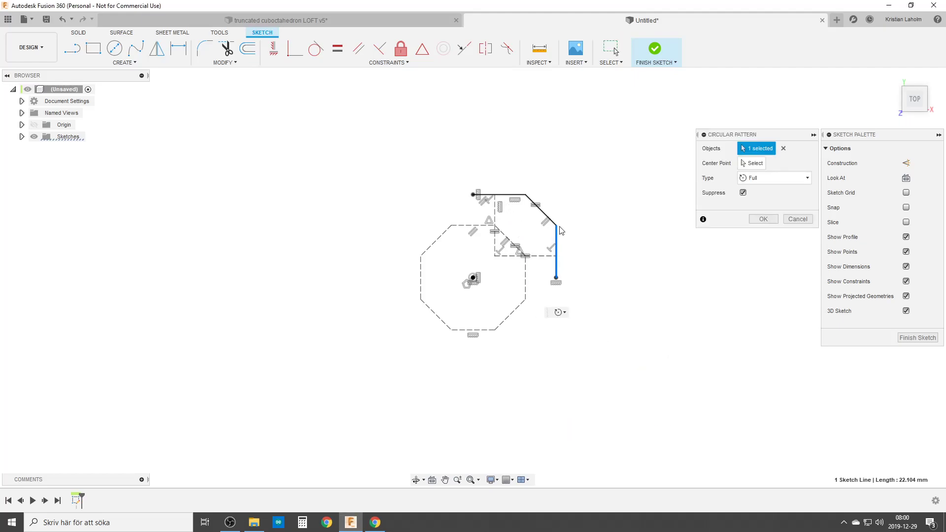
{"action": "left_click", "coordinate": [546, 217]}
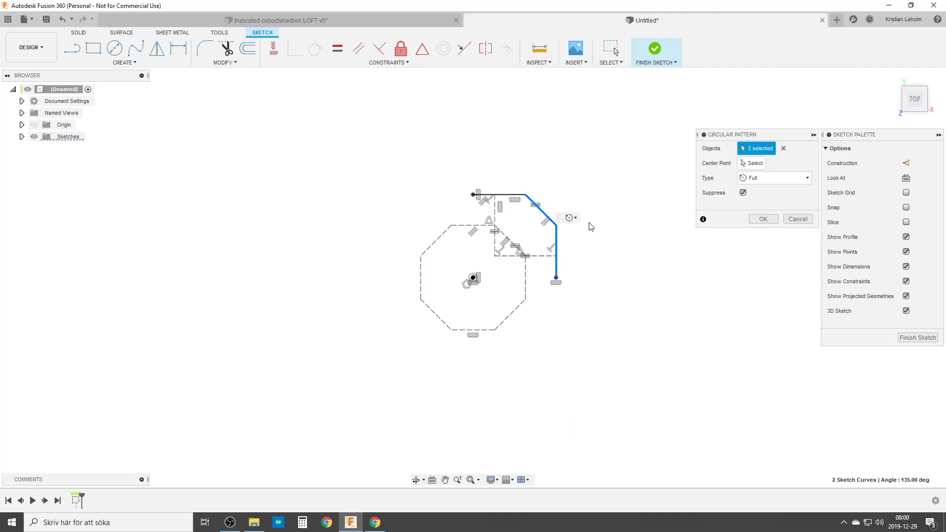
{"action": "left_click", "coordinate": [509, 195]}
{"action": "left_click", "coordinate": [752, 165]}
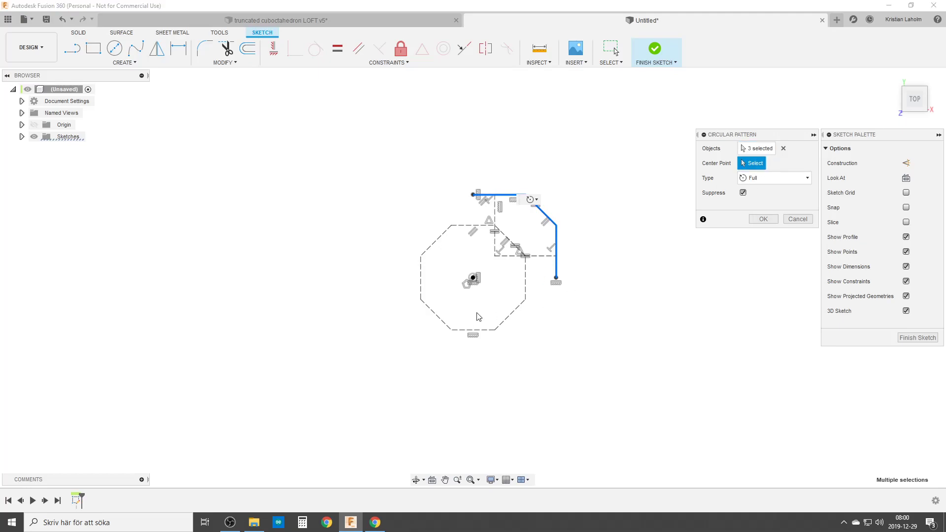
{"action": "left_click", "coordinate": [474, 281]}
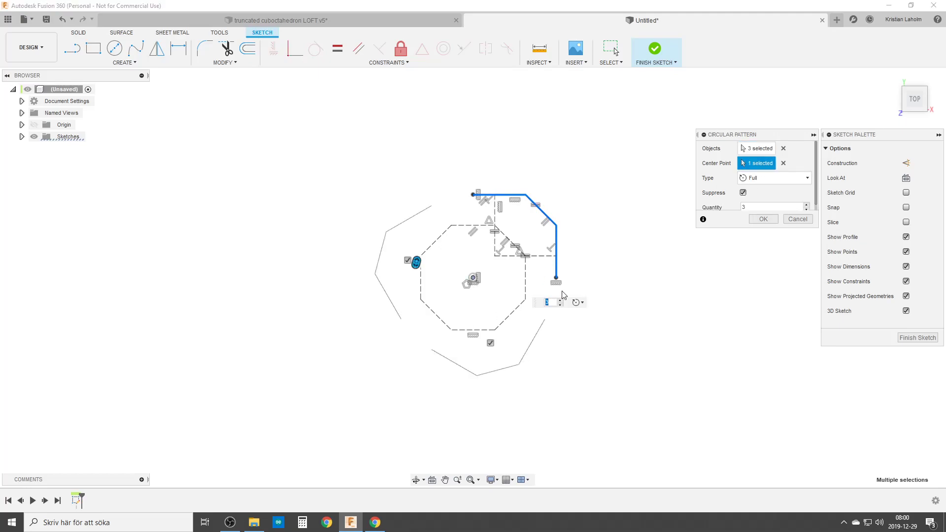
{"action": "key", "text": "Return"}
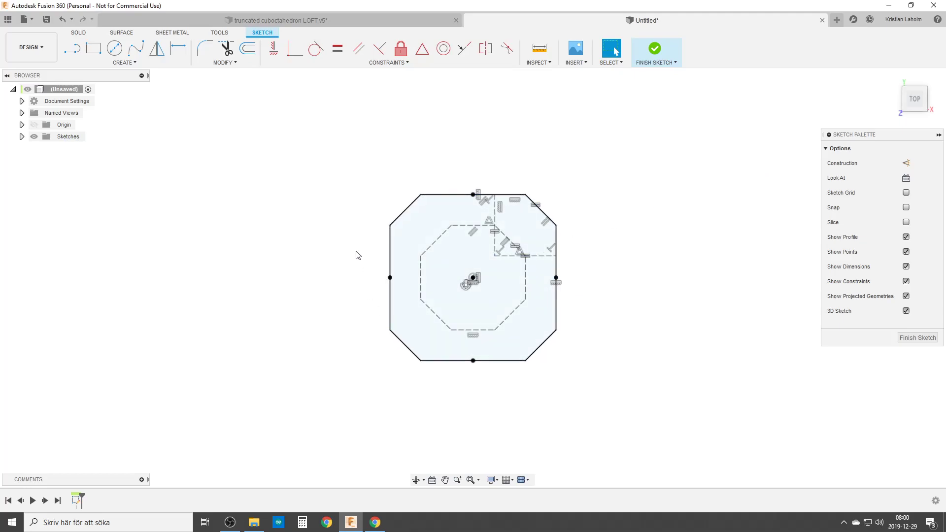
Step: Draw a circumscribed four-sided polygon with sides about 156 mm centered on the origin, and constrain its lower edge horizontal
{"action": "mouse_move", "coordinate": [537, 295]}
{"action": "middle_mouse_down"}
{"action": "mouse_move", "coordinate": [432, 281]}
{"action": "mouse_move", "coordinate": [469, 283]}
{"action": "middle_mouse_up"}
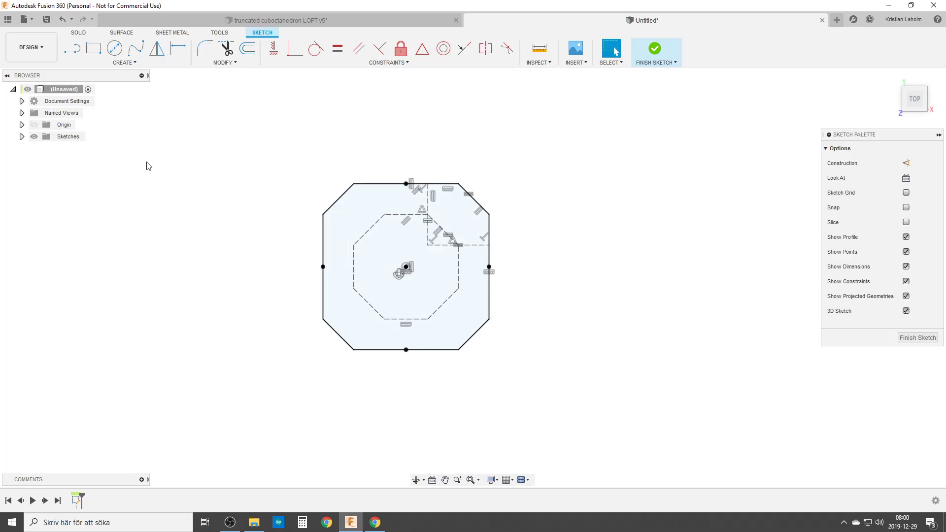
{"action": "left_click", "coordinate": [121, 62]}
{"action": "mouse_move", "coordinate": [106, 121]}
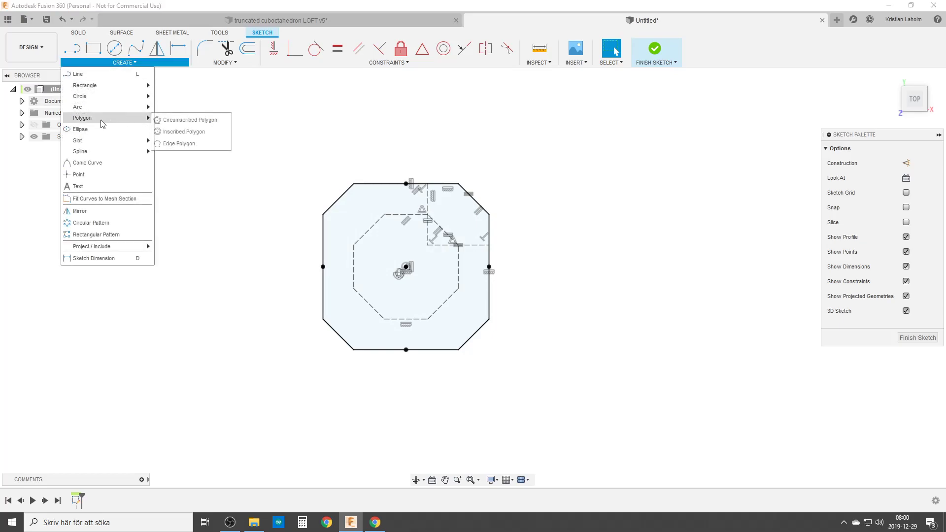
{"action": "left_click", "coordinate": [219, 120]}
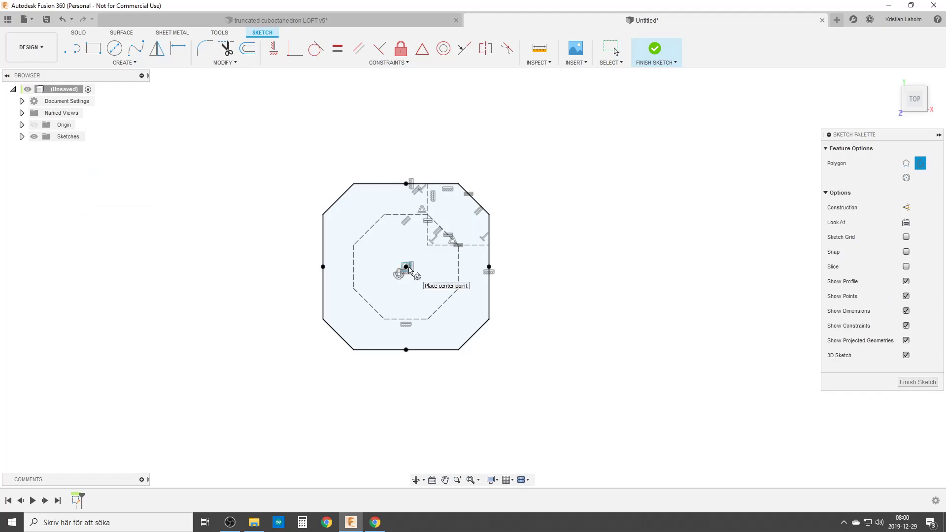
{"action": "left_click", "coordinate": [406, 267]}
{"action": "key", "text": "Tab"}
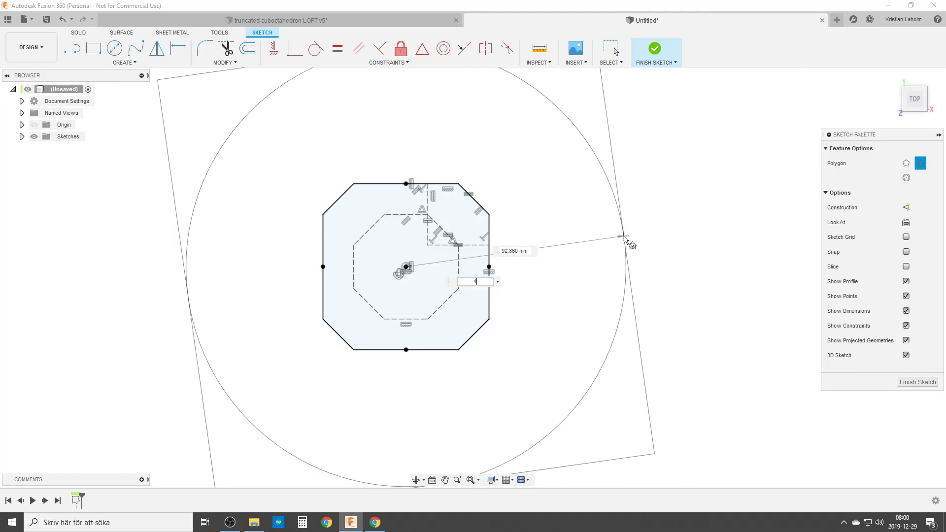
{"action": "key", "text": "Escape"}
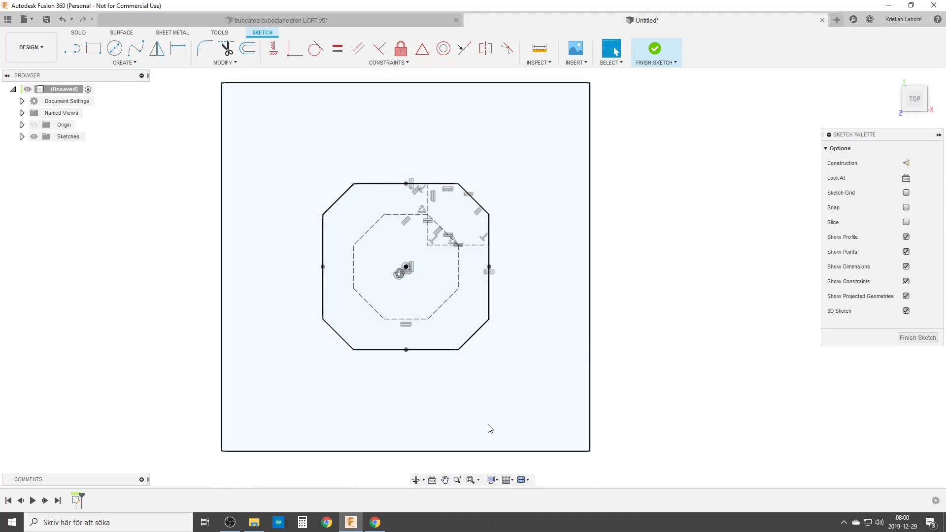
{"action": "left_click", "coordinate": [458, 451]}
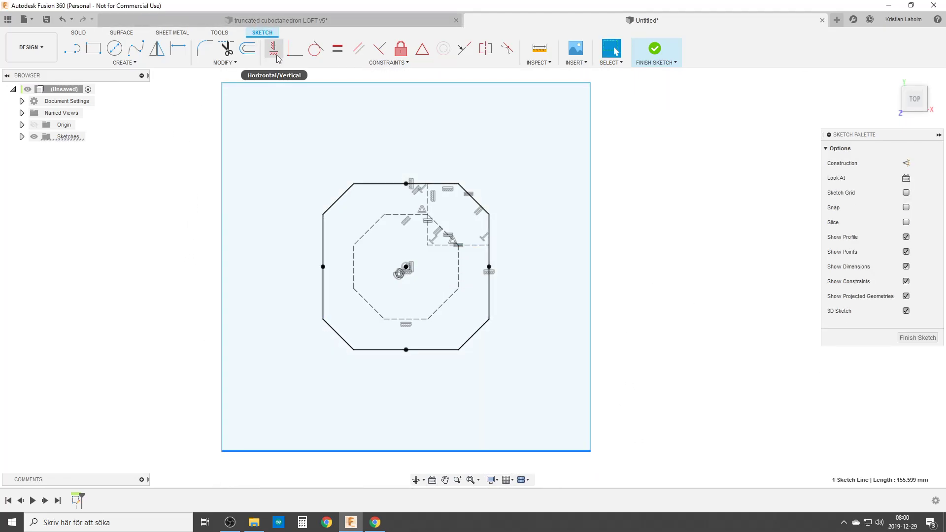
{"action": "left_click", "coordinate": [274, 50]}
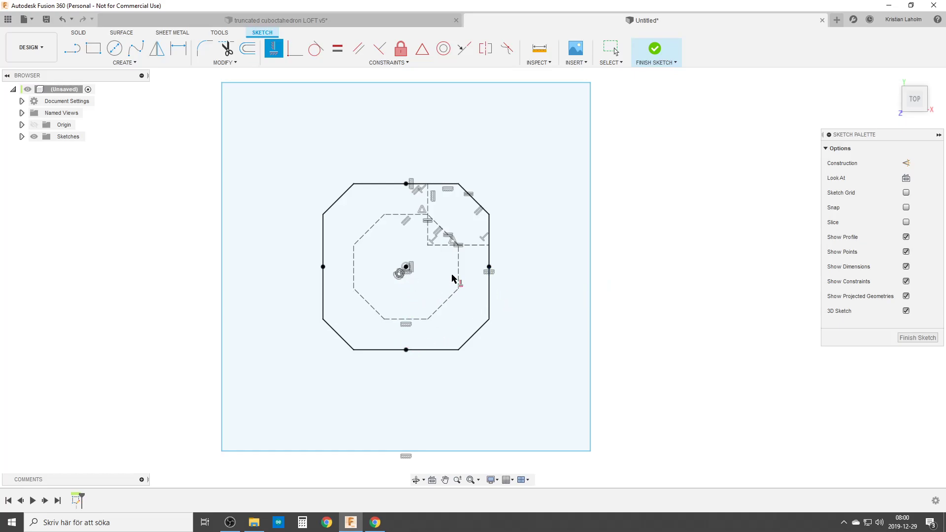
Step: Draw a horizontal construction line from the origin to the midpoint of the inner octagon's right edge
{"action": "key", "text": "l"}
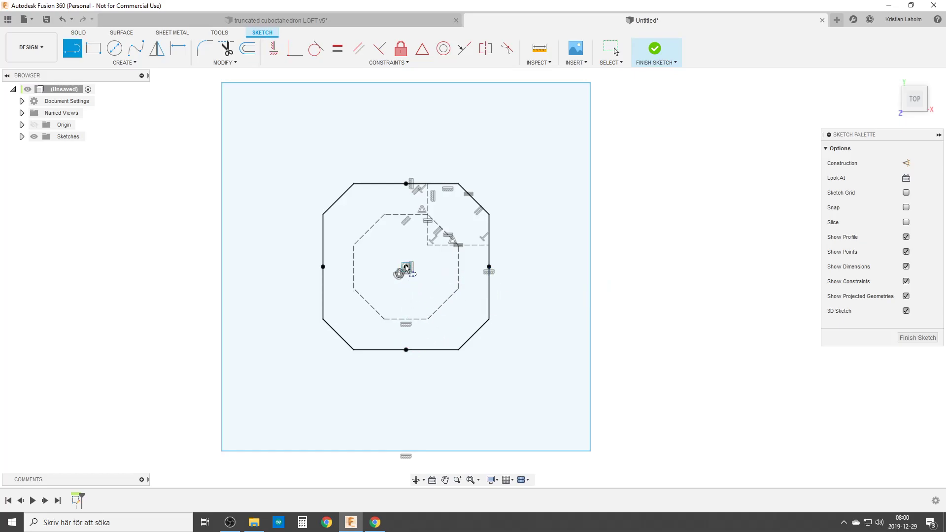
{"action": "left_click", "coordinate": [406, 267]}
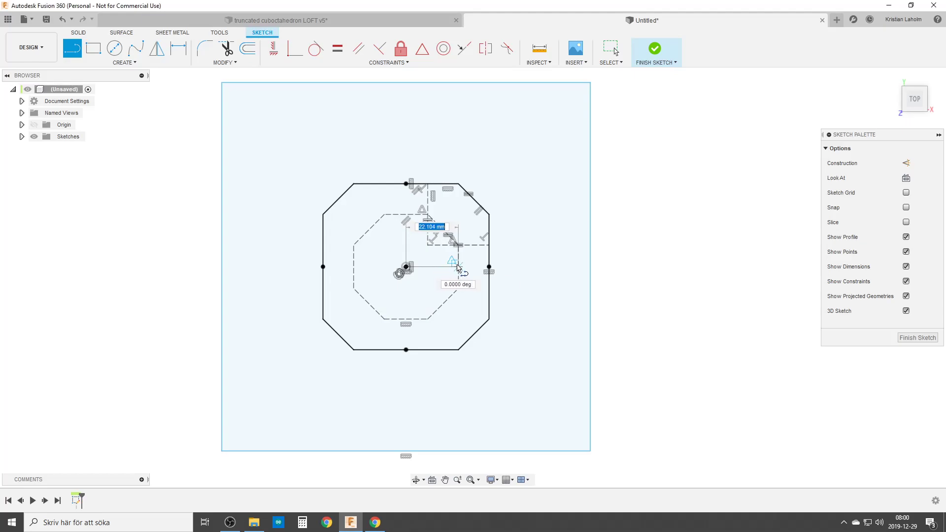
{"action": "left_click", "coordinate": [458, 266]}
{"action": "left_click", "coordinate": [427, 268]}
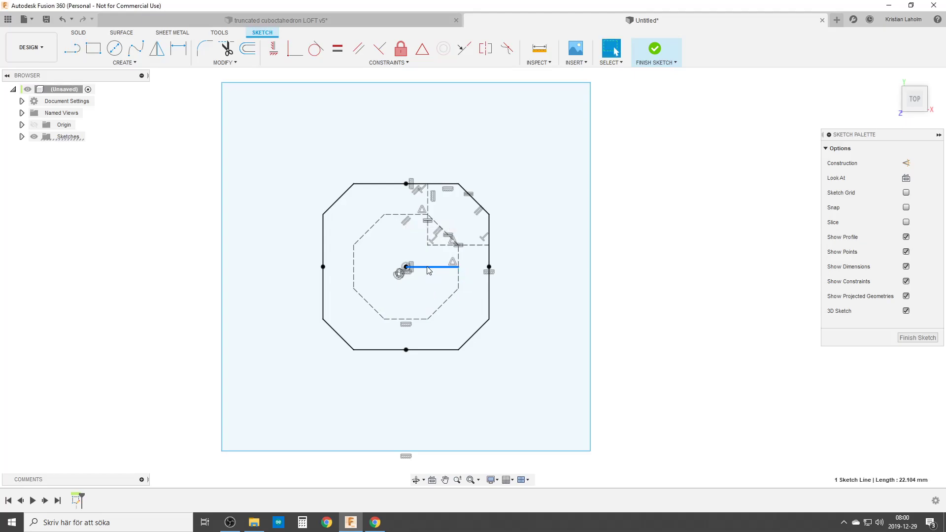
{"action": "key", "text": "x"}
Step: Draw a horizontal construction line about 43 mm long from the midpoint of the outer outline's right side to the square's right edge
{"action": "scroll", "coordinate": [470, 267], "scroll_direction": "up", "scroll_amount": 2}
{"action": "key", "text": "l"}
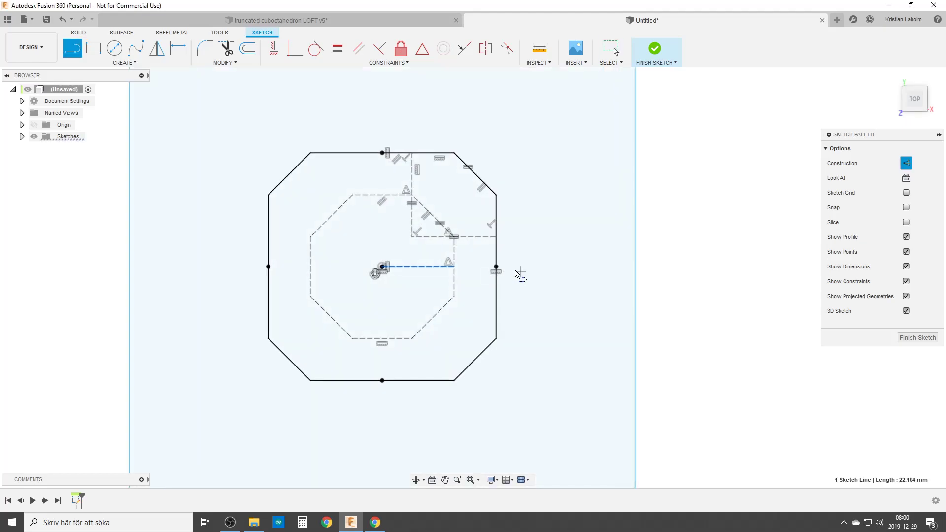
{"action": "left_click", "coordinate": [496, 266]}
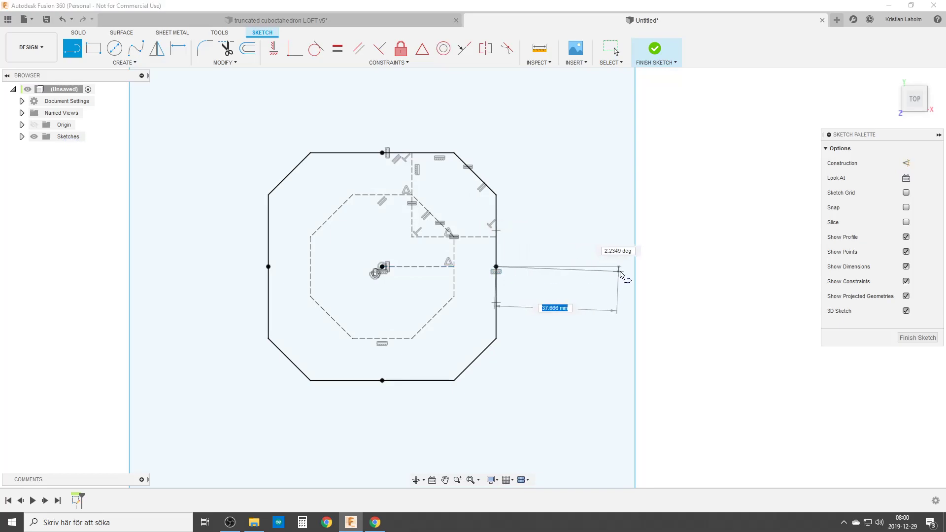
{"action": "key", "text": "Return"}
{"action": "key", "text": "Escape"}
{"action": "left_click", "coordinate": [565, 268]}
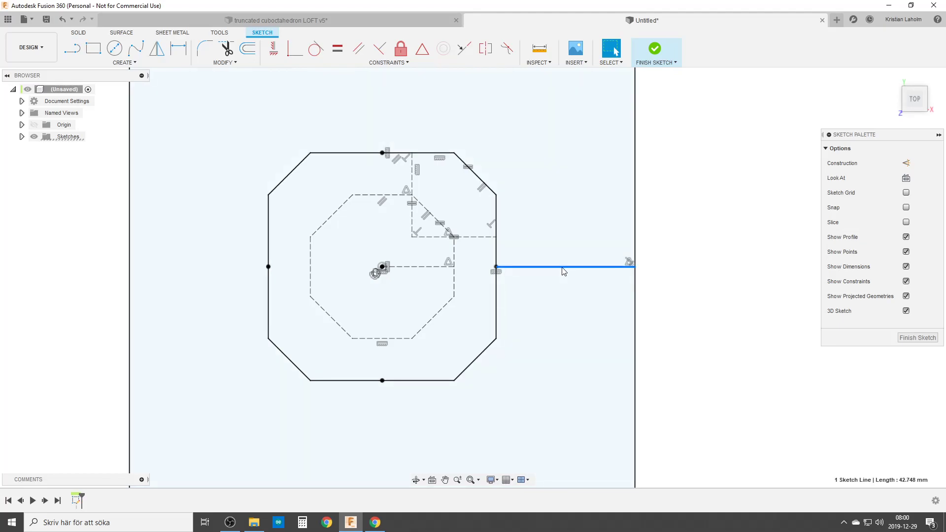
{"action": "key", "text": "x"}
Step: Constrain the two horizontal construction lines to equal length, and shrink the square to sides about 92 mm by moving its right edge
{"action": "left_click", "coordinate": [412, 267], "text": "ctrl"}
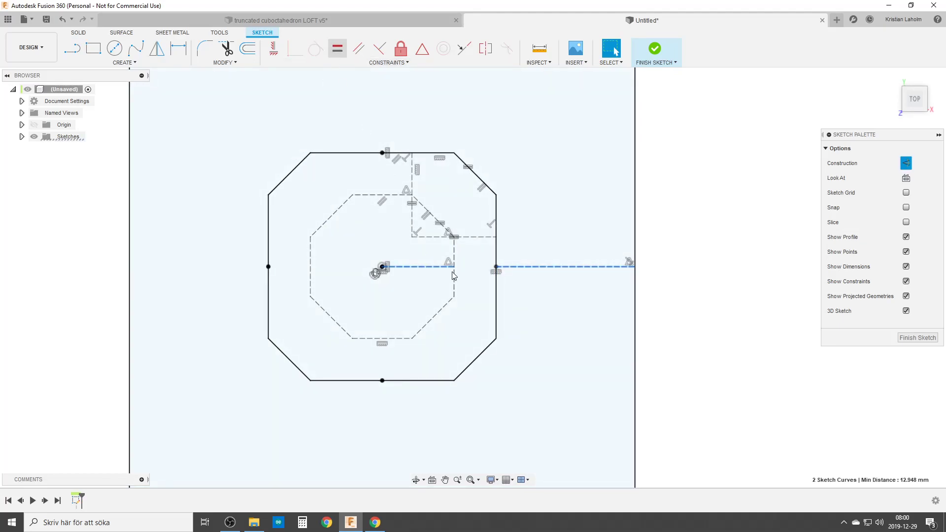
{"action": "key", "text": "Escape"}
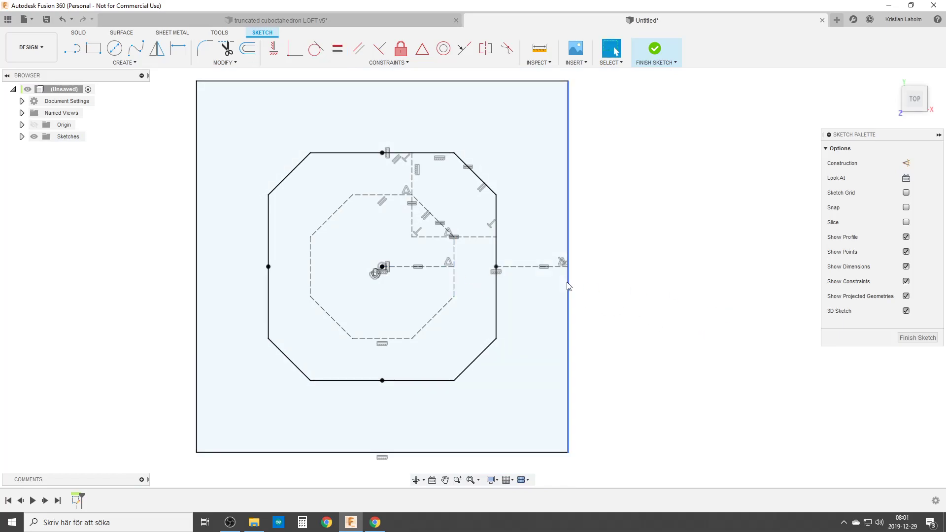
{"action": "left_click", "coordinate": [569, 287]}
{"action": "left_click_drag", "start_coordinate": [545, 294], "coordinate": [485, 290]}
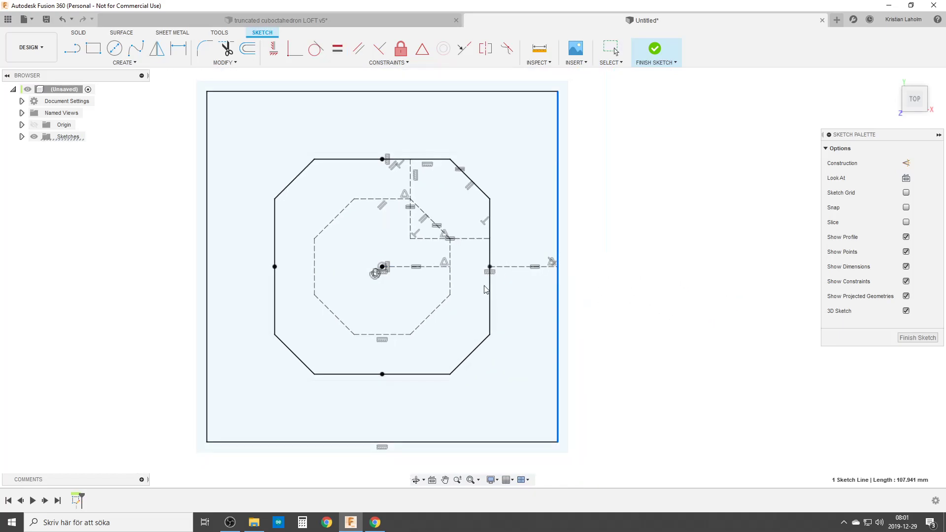
{"action": "left_click_drag", "start_coordinate": [584, 295], "coordinate": [553, 296]}
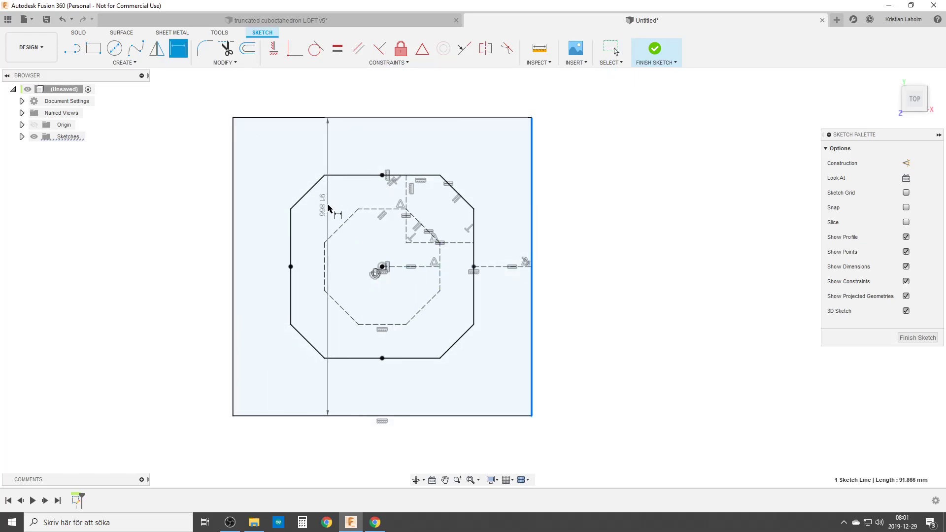
Step: Dimension the outer octagonal outline's overall height as 100 mm, placing the dimension to the left of the square
{"action": "key", "text": "d"}
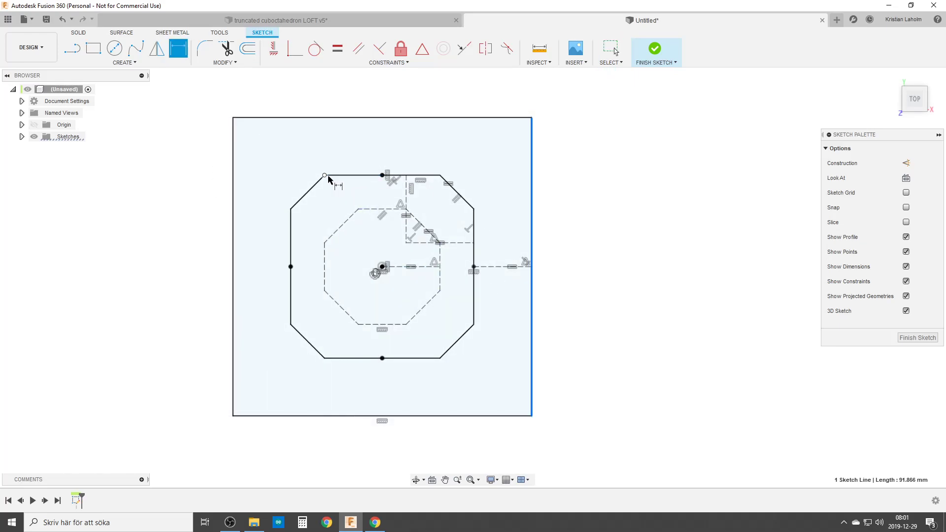
{"action": "left_click", "coordinate": [324, 175]}
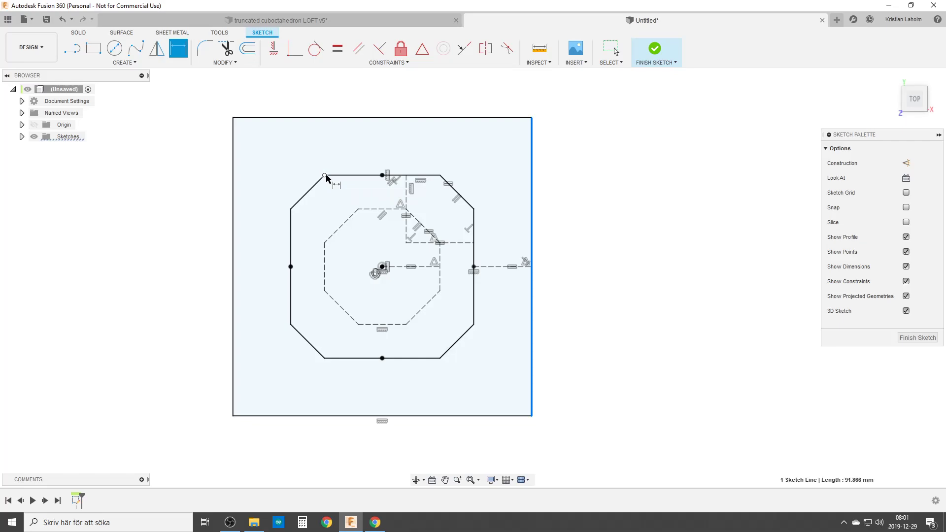
{"action": "left_click", "coordinate": [325, 357]}
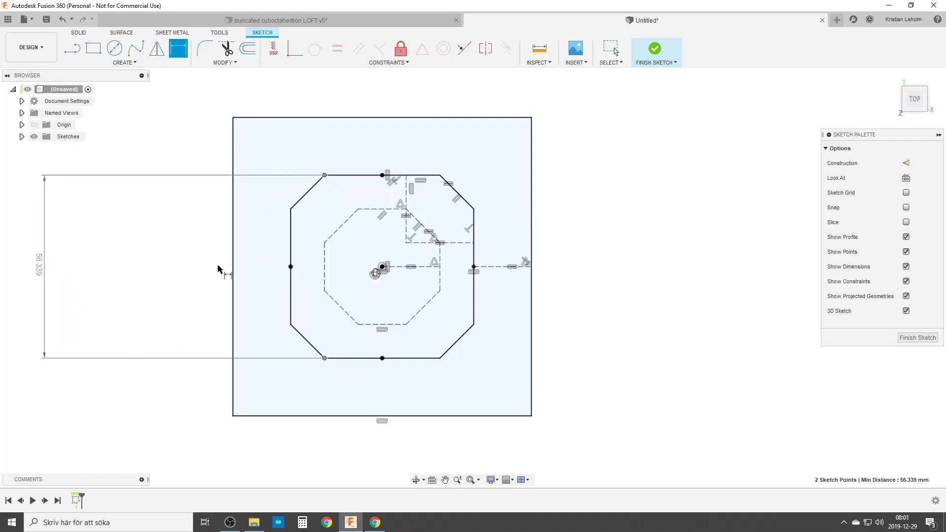
{"action": "left_click", "coordinate": [218, 268]}
{"action": "type", "text": "100"}
{"action": "key", "text": "Return"}
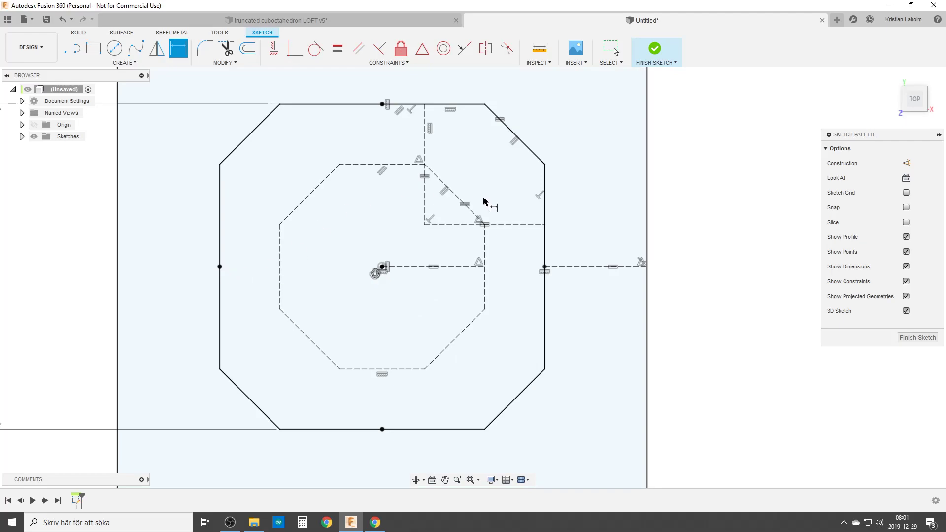
{"action": "key", "text": "Escape"}
{"action": "middle_click_drag", "start_coordinate": [657, 277], "coordinate": [686, 319]}
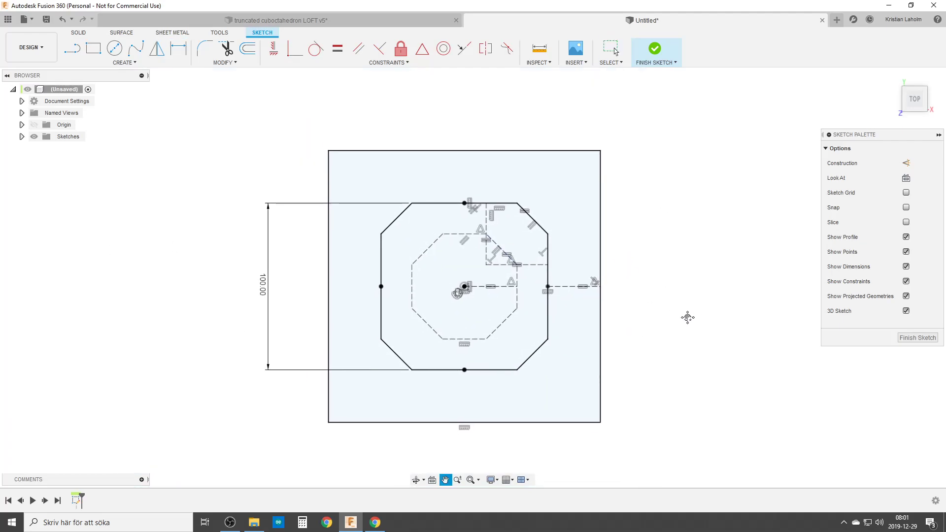
{"action": "left_click_drag", "start_coordinate": [267, 309], "coordinate": [140, 309]}
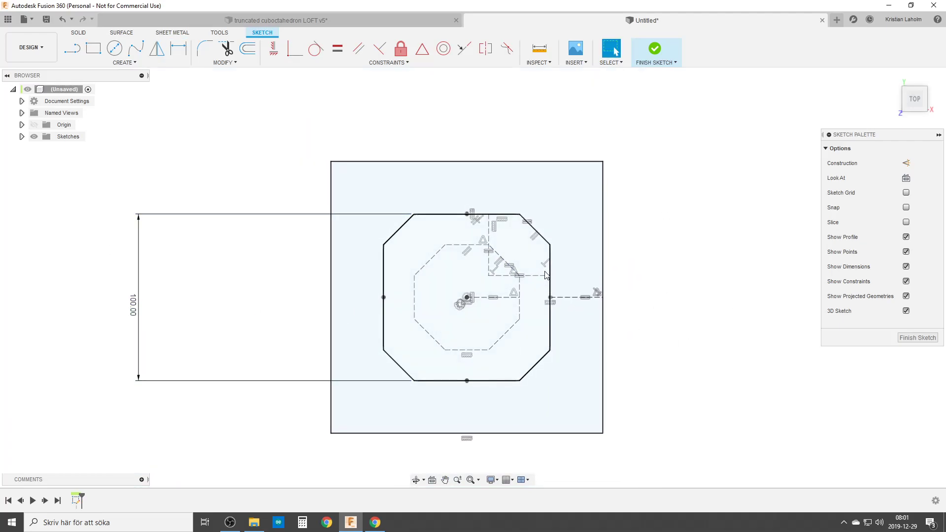
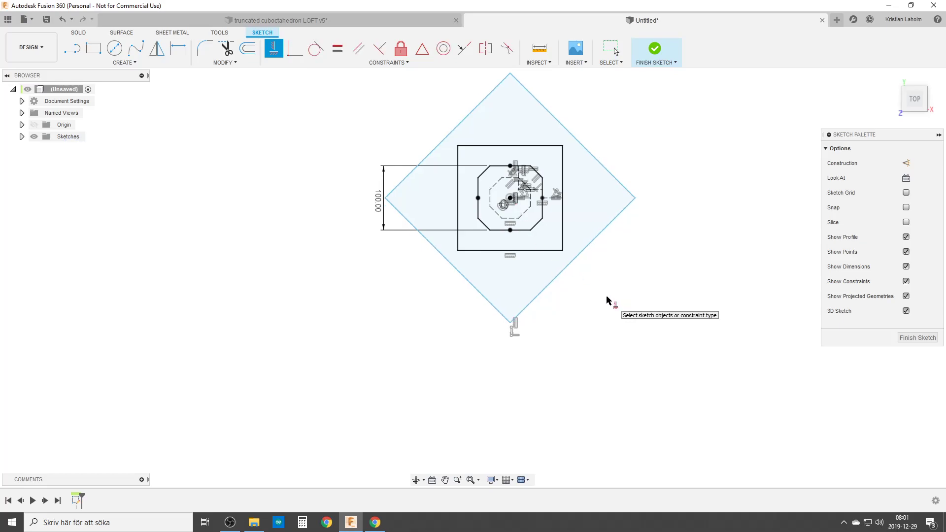
Step: Resize the diamond polygon around the square to sides about 272 mm by moving its lower-left edge
{"action": "scroll", "coordinate": [610, 300], "scroll_direction": "up", "scroll_amount": 3}
{"action": "scroll", "coordinate": [513, 334], "scroll_direction": "down", "scroll_amount": 2}
{"action": "scroll", "coordinate": [434, 288], "scroll_direction": "up", "scroll_amount": 2}
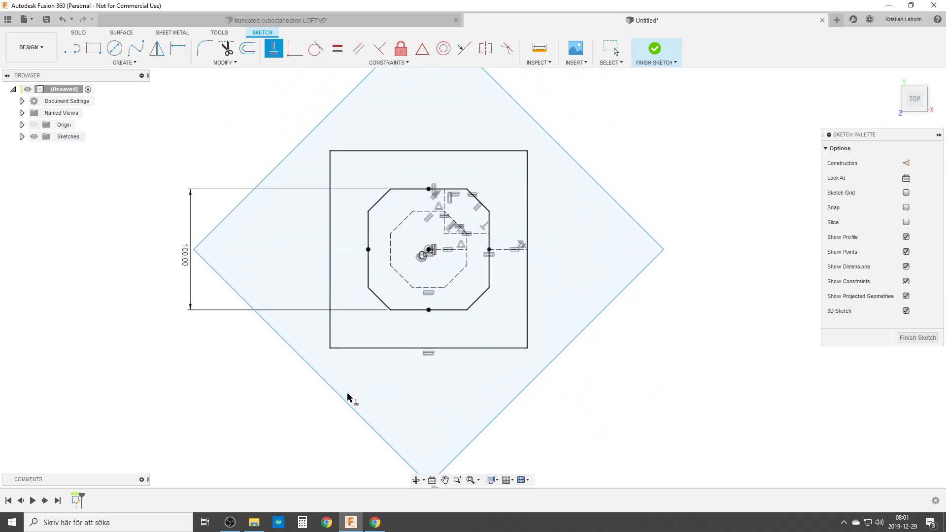
{"action": "key", "text": "Escape"}
{"action": "mouse_move", "coordinate": [311, 374]}
{"action": "left_mouse_down"}
{"action": "mouse_move", "coordinate": [368, 322]}
{"action": "mouse_move", "coordinate": [327, 362]}
{"action": "mouse_move", "coordinate": [310, 363]}
{"action": "left_mouse_up"}
{"action": "scroll", "coordinate": [414, 236], "scroll_direction": "up", "scroll_amount": 3}
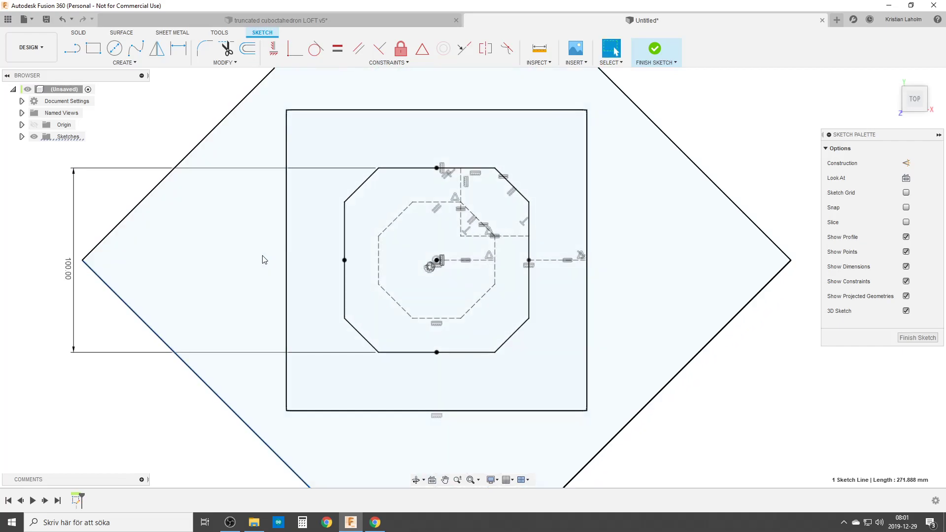
{"action": "key", "text": "l"}
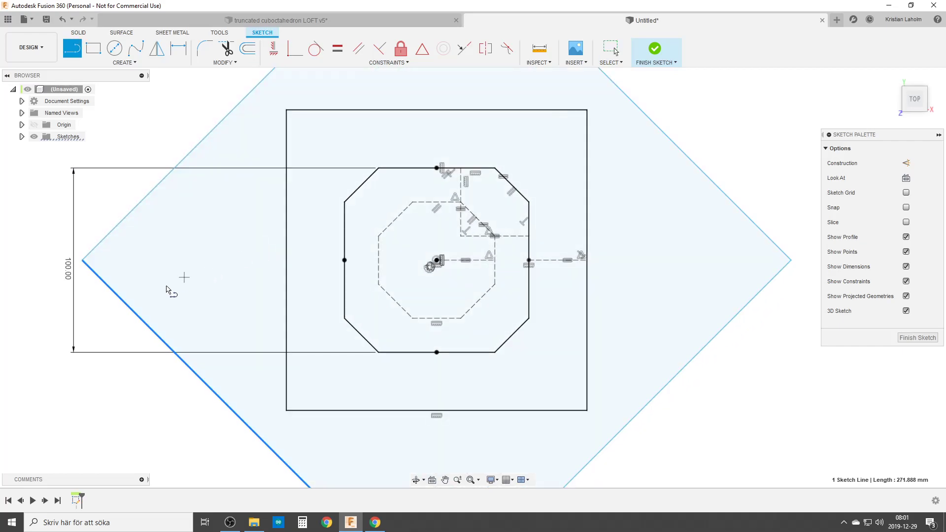
{"action": "left_click", "coordinate": [437, 260]}
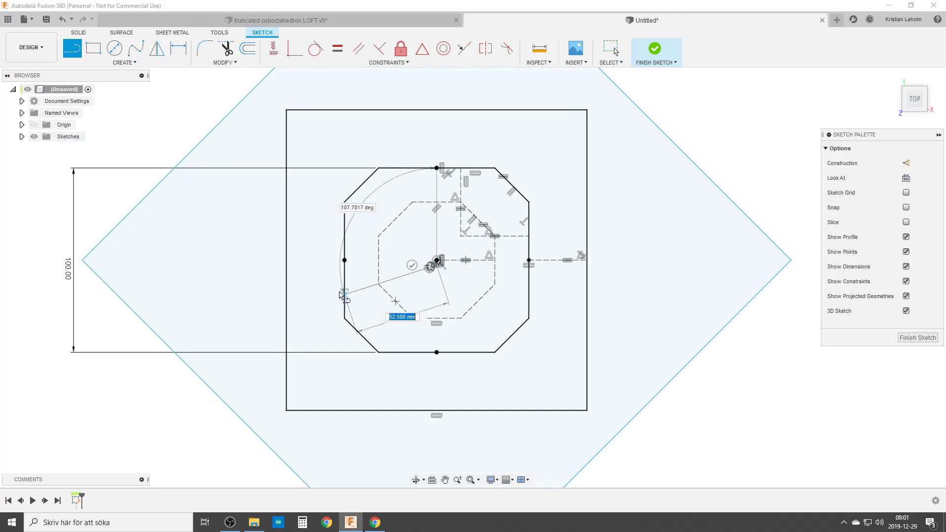
{"action": "double_click", "coordinate": [344, 259]}
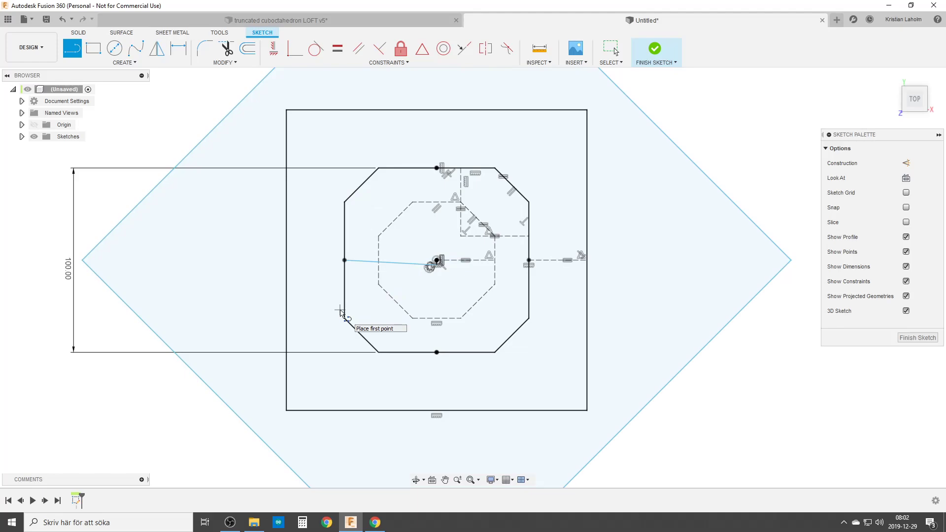
{"action": "key", "text": "Escape"}
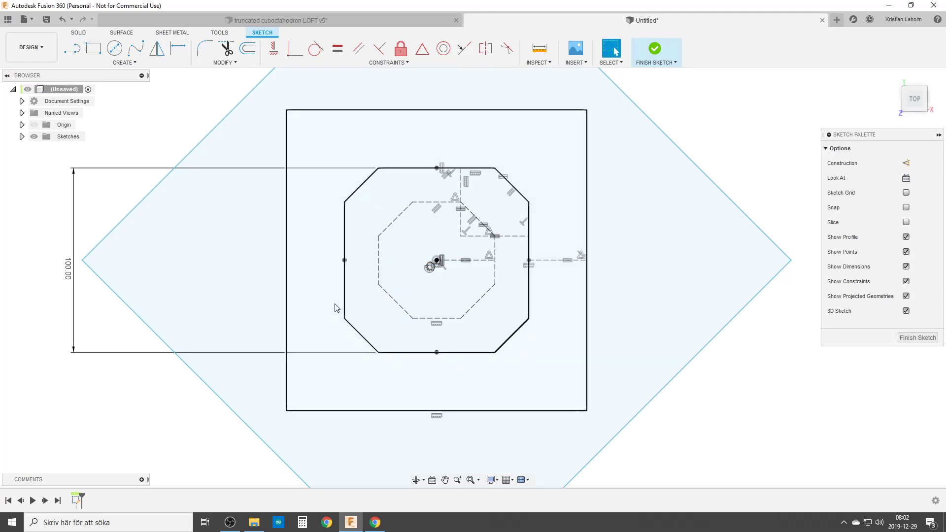
Step: Draw a horizontal construction line 50 mm long from the origin to the midpoint of the outer outline's left edge
{"action": "key", "text": "l"}
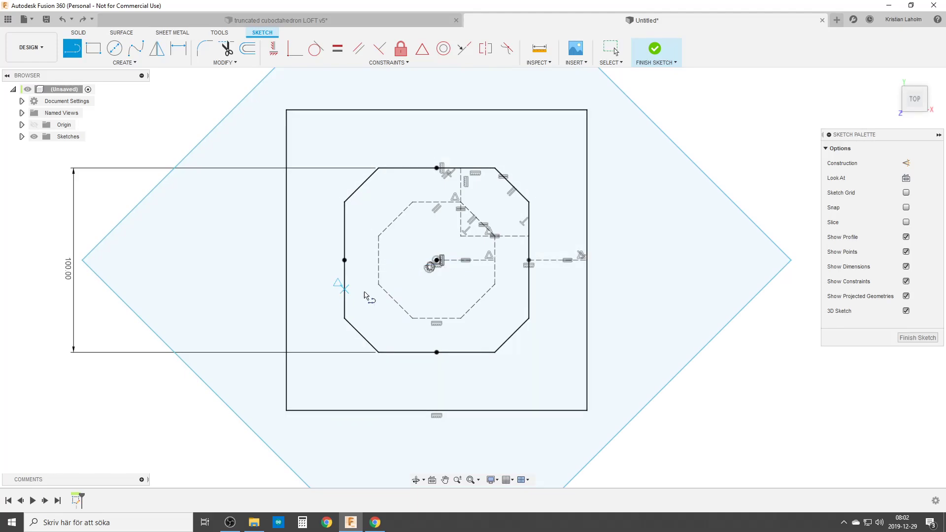
{"action": "left_click", "coordinate": [436, 261]}
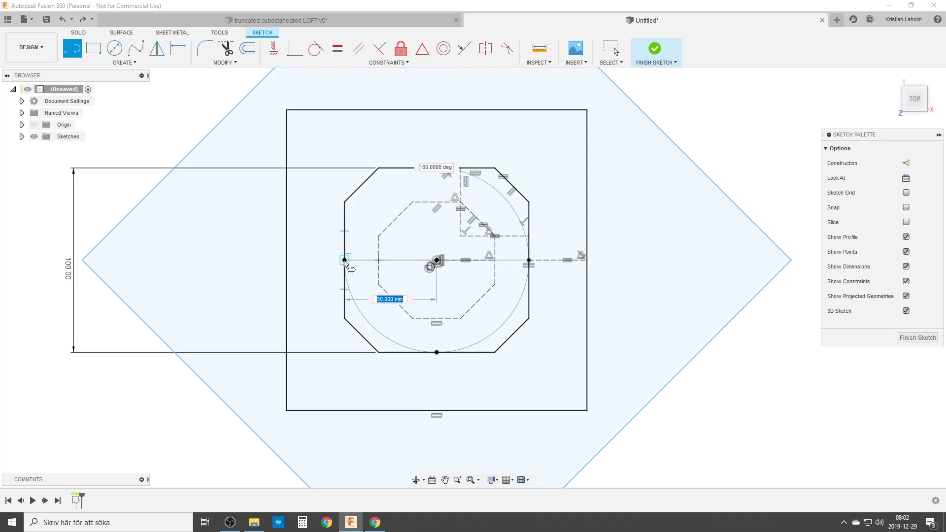
{"action": "key", "text": "Return"}
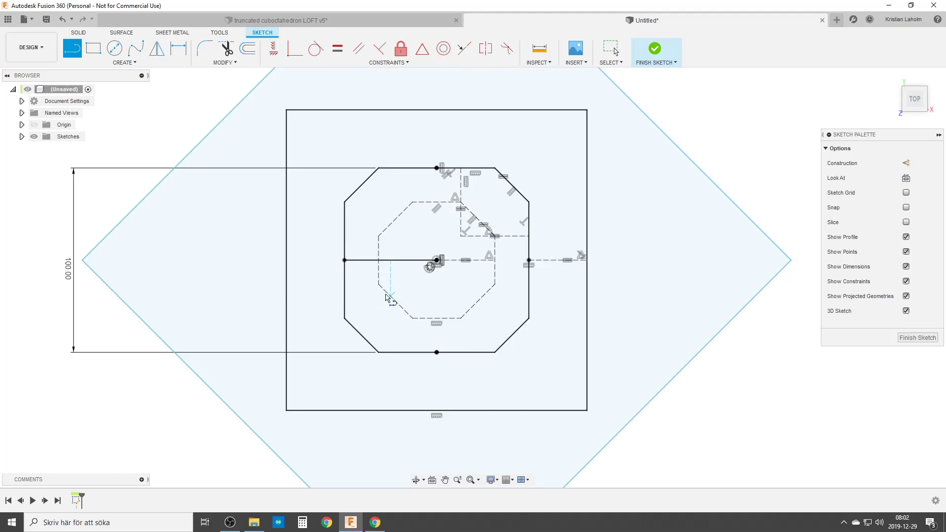
{"action": "key", "text": "Escape"}
{"action": "left_click", "coordinate": [393, 261]}
{"action": "key", "text": "x"}
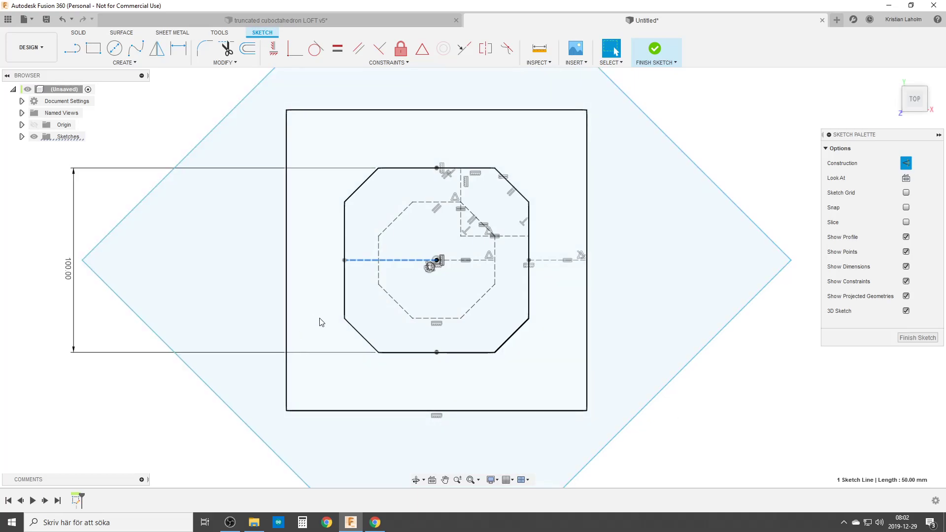
{"action": "left_click", "coordinate": [706, 405]}
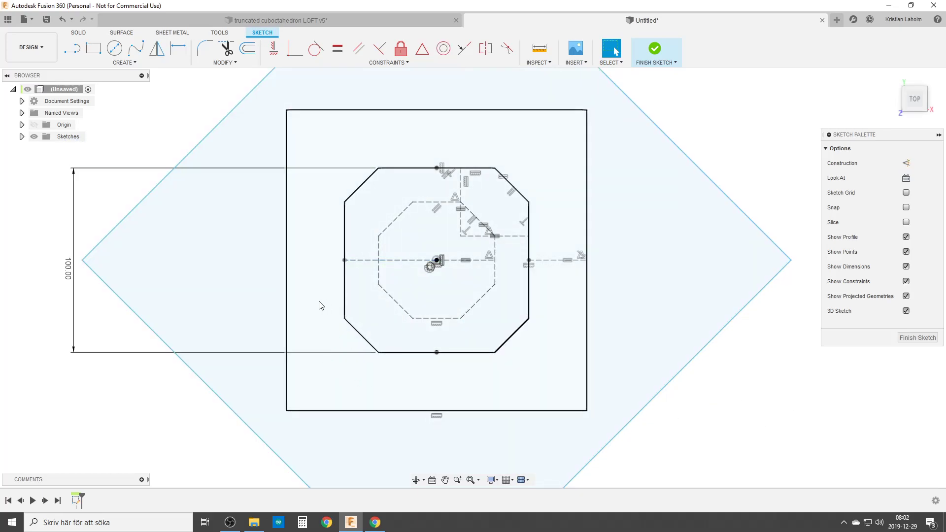
Step: Draw three chained lines from the inner octagon's lower-left edge midpoint to the outer outline's, the first about 55 mm and the last about 24 mm
{"action": "key", "text": "l"}
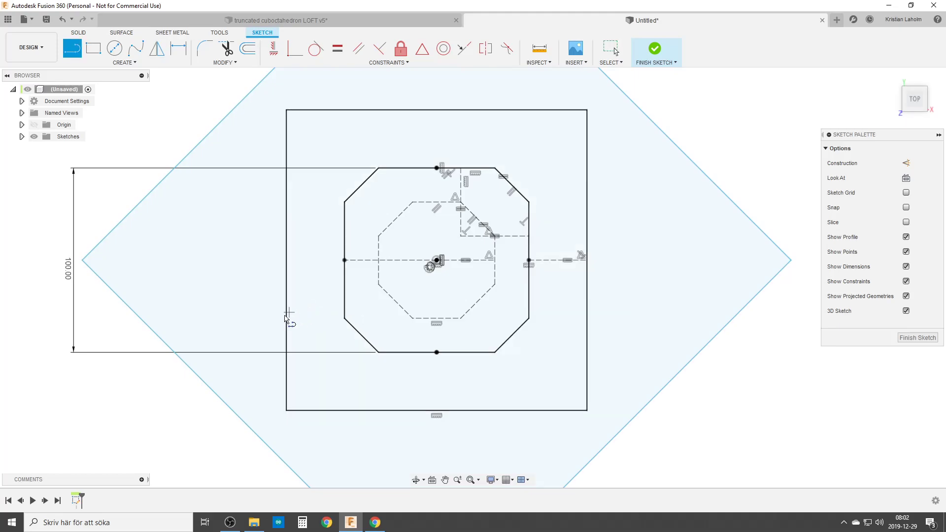
{"action": "left_click", "coordinate": [396, 301]}
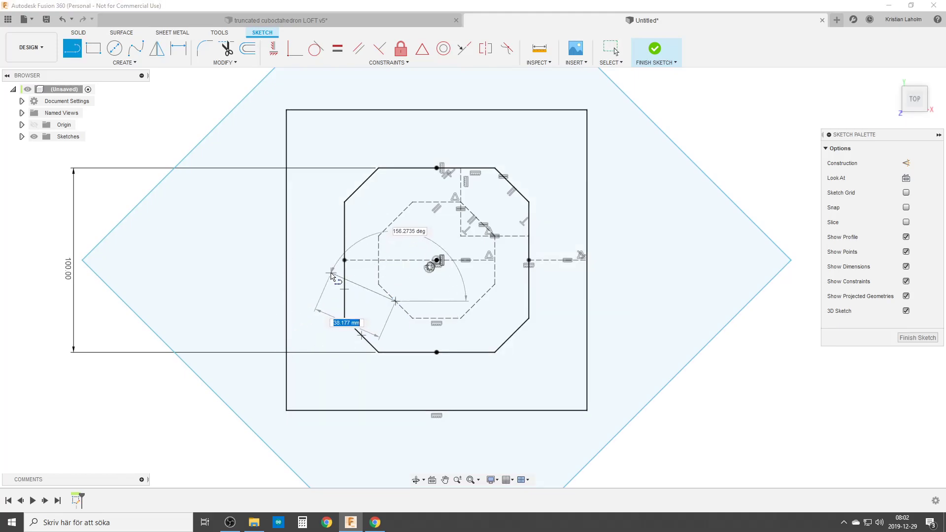
{"action": "left_click", "coordinate": [307, 252]}
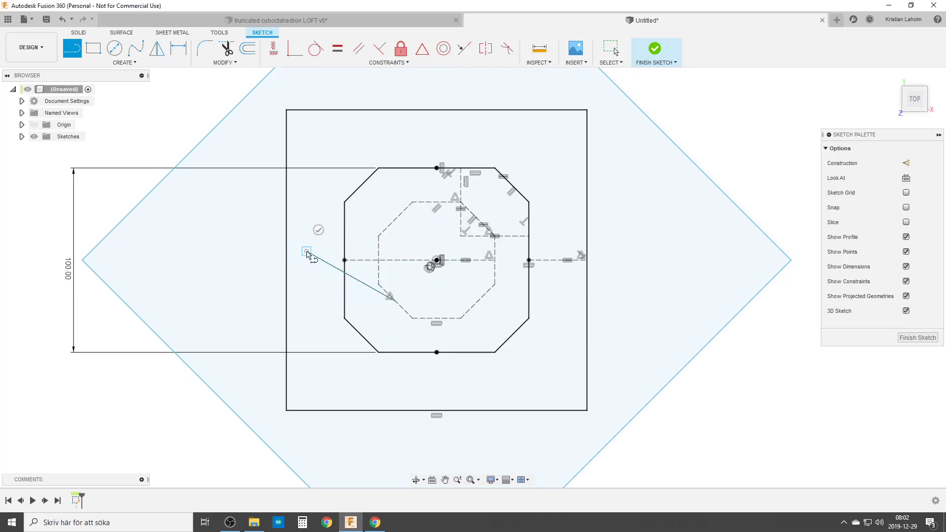
{"action": "left_click", "coordinate": [317, 341]}
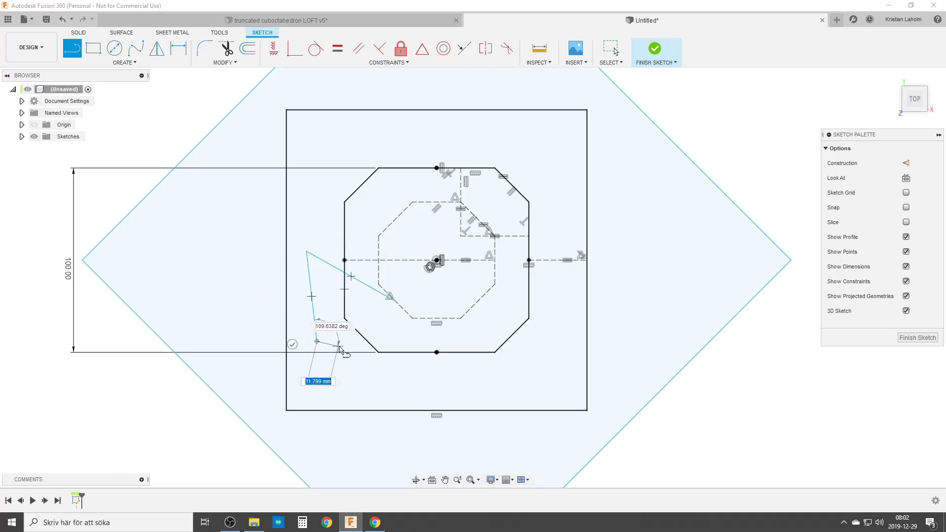
{"action": "left_click", "coordinate": [362, 336]}
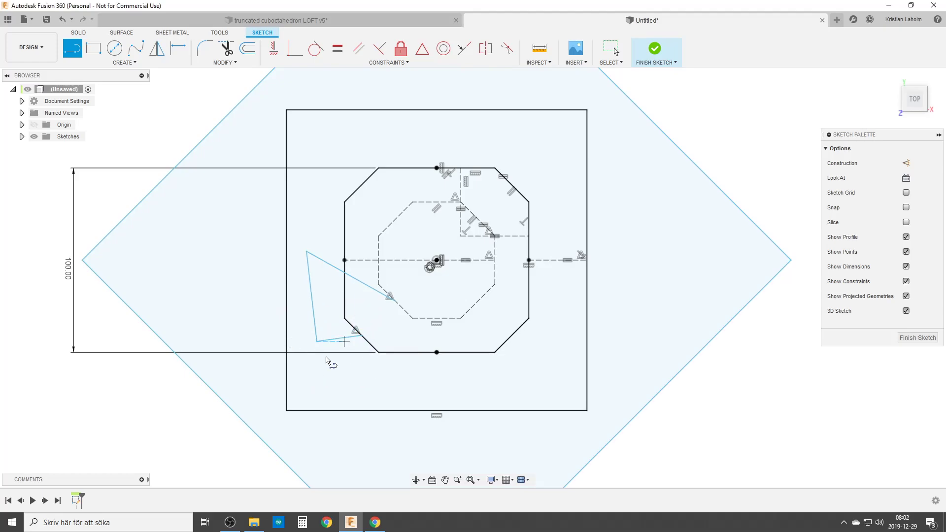
{"action": "key", "text": "Escape"}
Step: Convert the three chained lines at the outline's lower-left corner to construction lines
{"action": "left_click", "coordinate": [324, 262]}
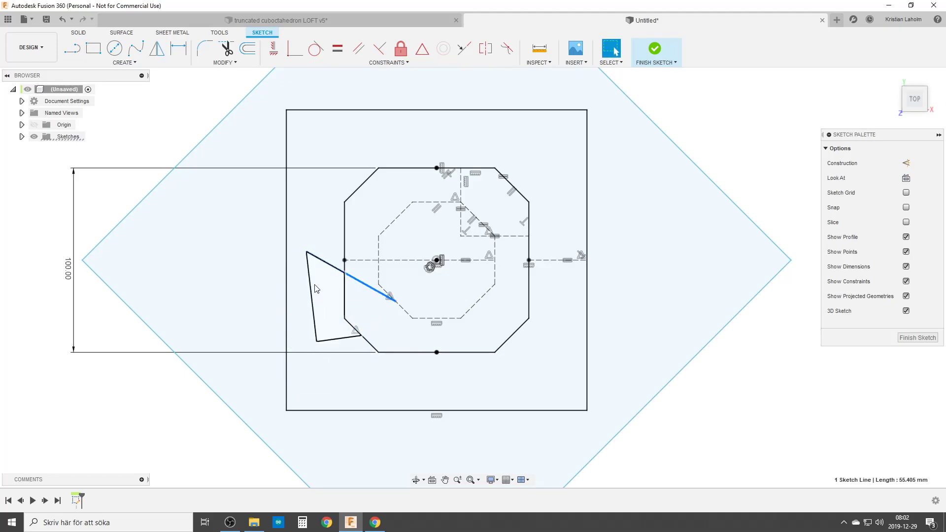
{"action": "left_click", "coordinate": [309, 280], "text": "shift"}
{"action": "left_click", "coordinate": [340, 339], "text": "shift"}
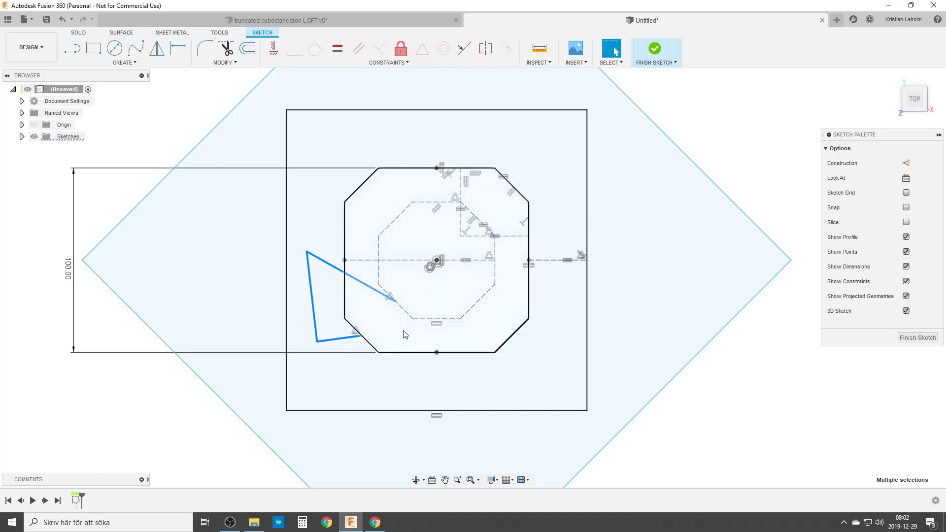
{"action": "key", "text": "x"}
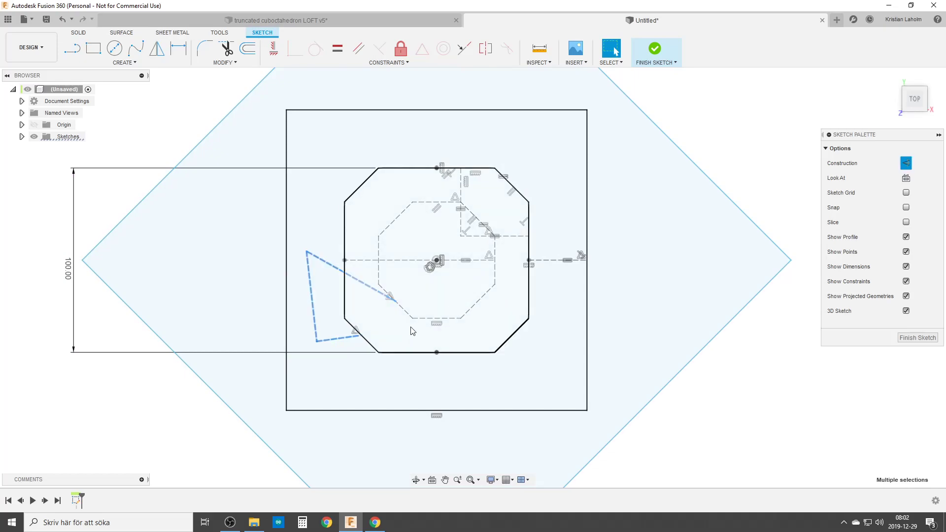
{"action": "key", "text": "Escape"}
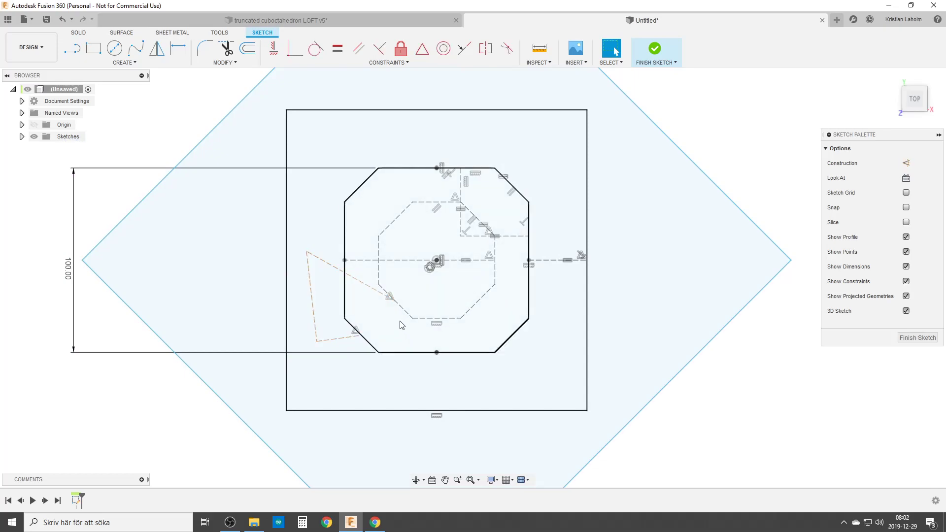
Step: Constrain the short chain line perpendicular to the outer outline's lower-left edge
{"action": "left_click", "coordinate": [344, 339]}
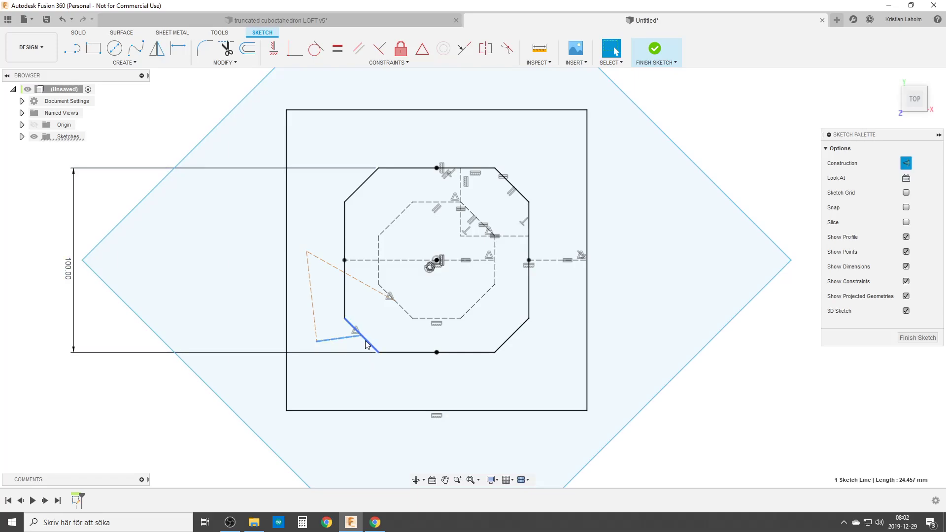
{"action": "left_click", "coordinate": [367, 344]}
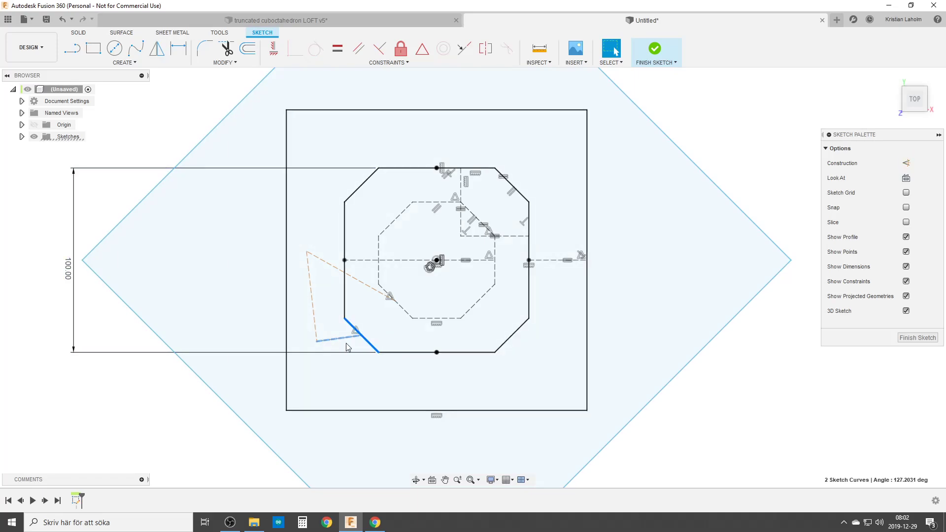
{"action": "left_click", "coordinate": [379, 49]}
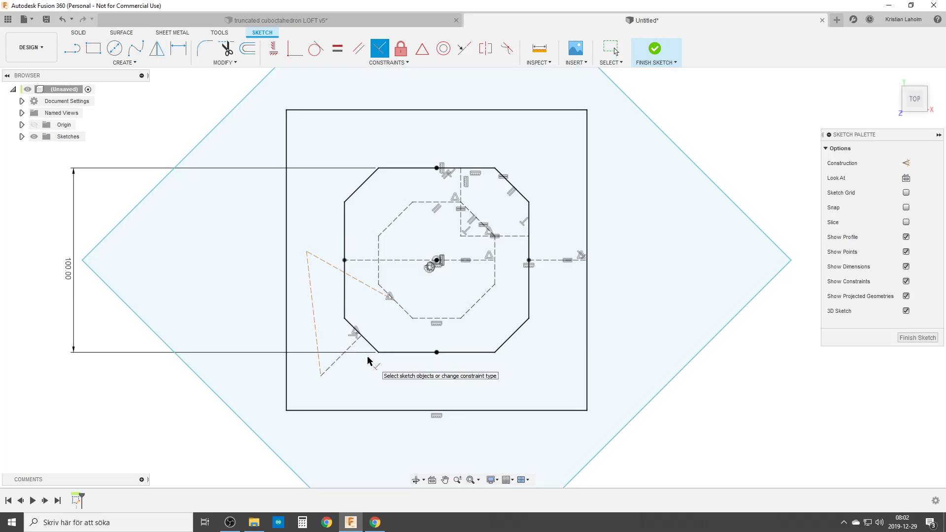
{"action": "key", "text": "Escape"}
Step: Constrain the chain line from the inner octagon equal in length to the horizontal construction line from the origin
{"action": "left_click", "coordinate": [351, 275]}
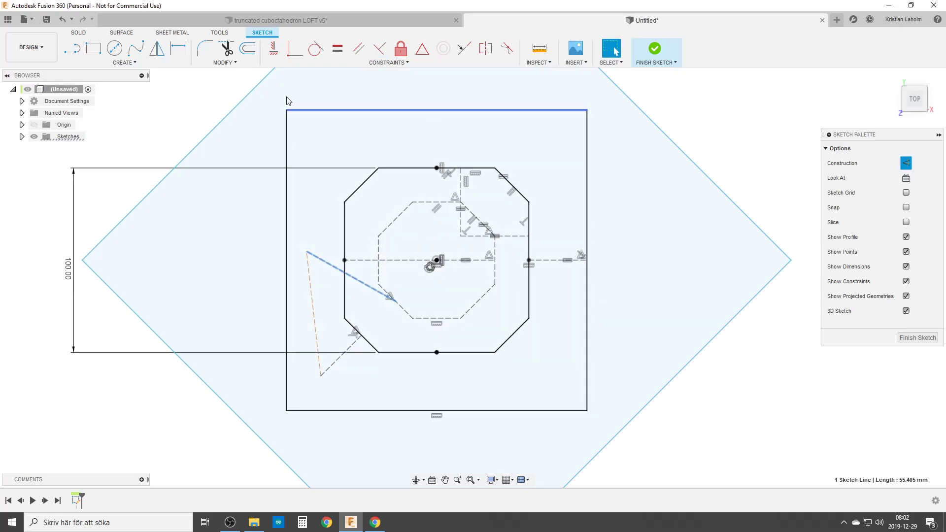
{"action": "left_click", "coordinate": [337, 48]}
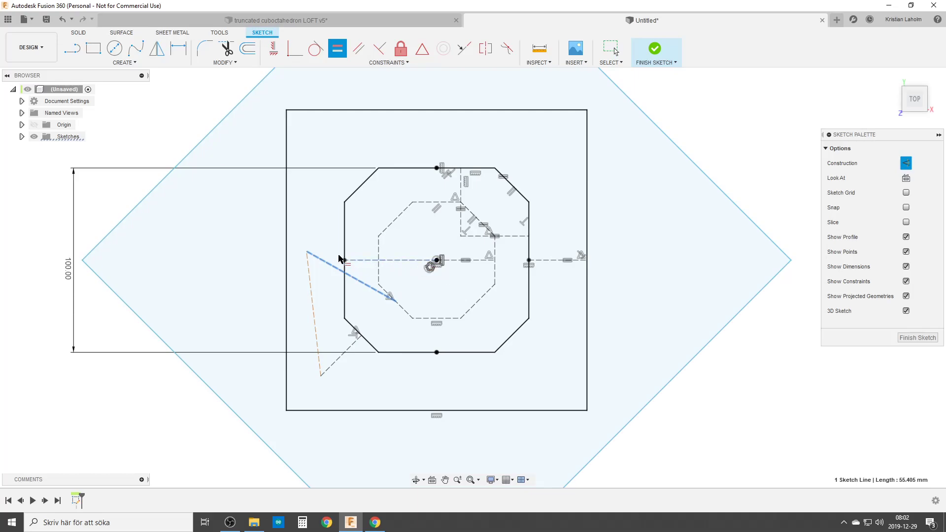
{"action": "key", "text": "Escape"}
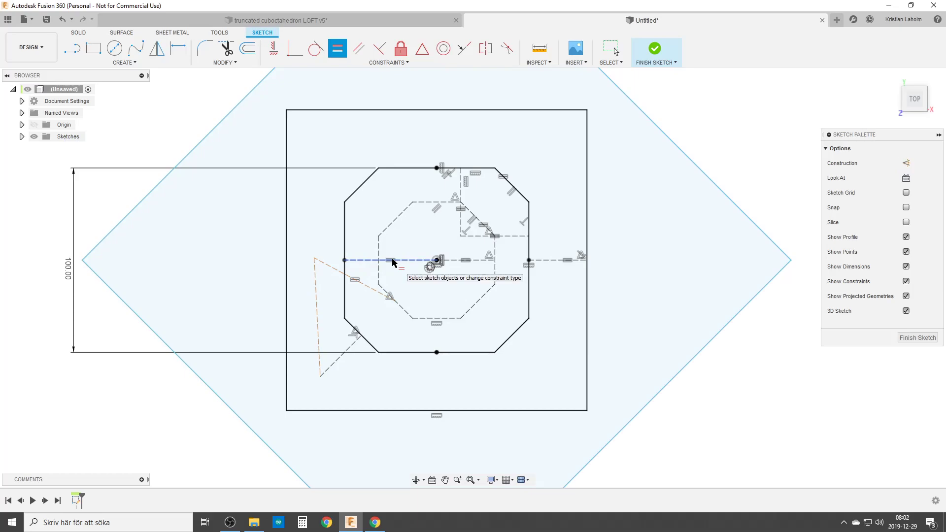
{"action": "key", "text": "Escape"}
Step: Make that same chain line collinear with the inner octagon's lower-left edge
{"action": "left_click", "coordinate": [384, 293]}
{"action": "left_click", "coordinate": [400, 306], "text": "shift"}
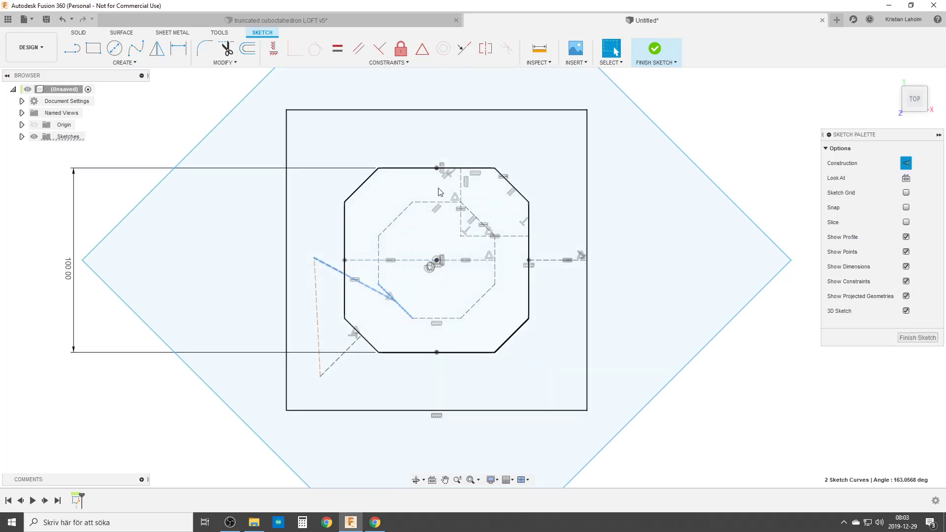
{"action": "left_click", "coordinate": [463, 48]}
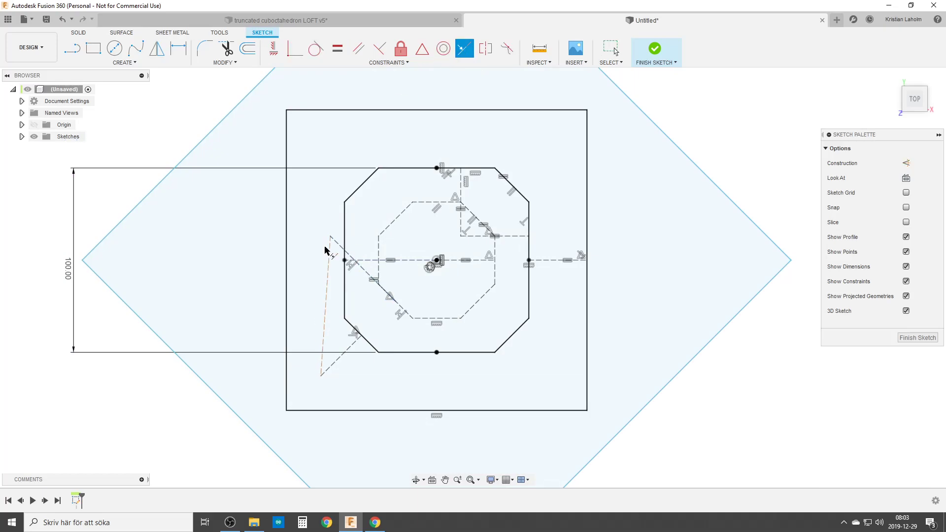
{"action": "key", "text": "Escape"}
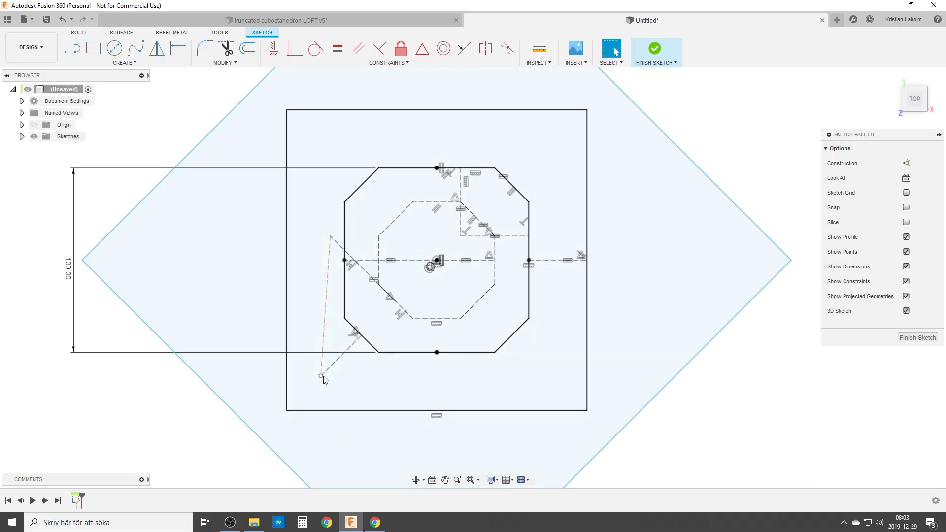
Step: Shorten the chain's last line by moving its free corner, and make the middle chain line coincident with the outer octagon's nearby lower-left vertex
{"action": "left_click", "coordinate": [353, 344]}
{"action": "left_click", "coordinate": [167, 396]}
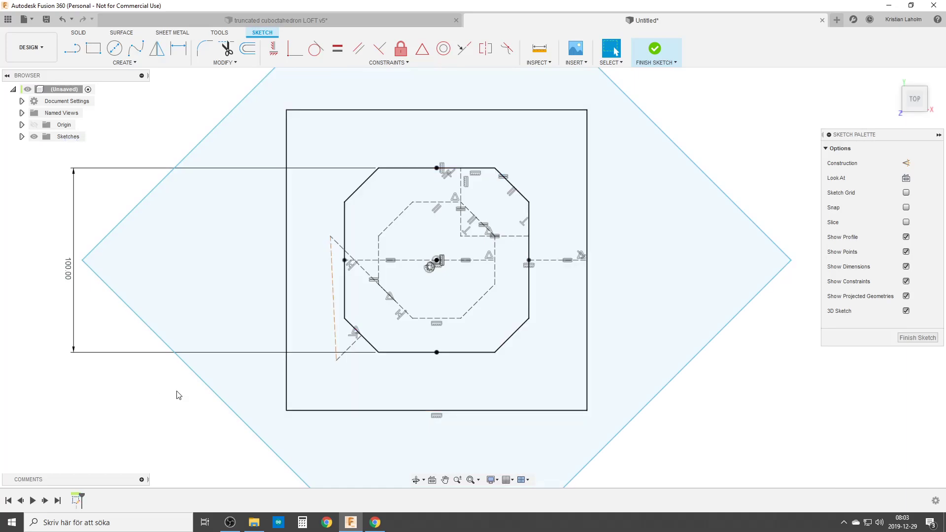
{"action": "left_click", "coordinate": [335, 303]}
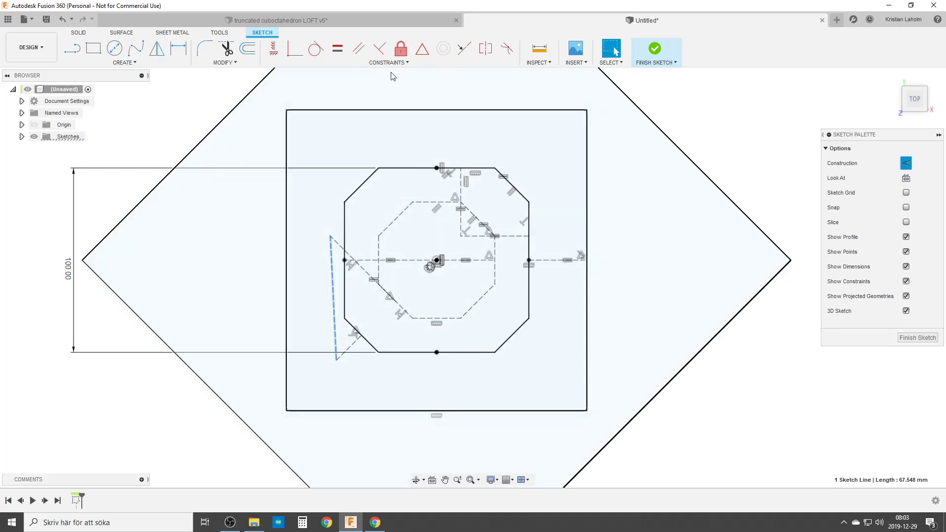
{"action": "left_click", "coordinate": [297, 54]}
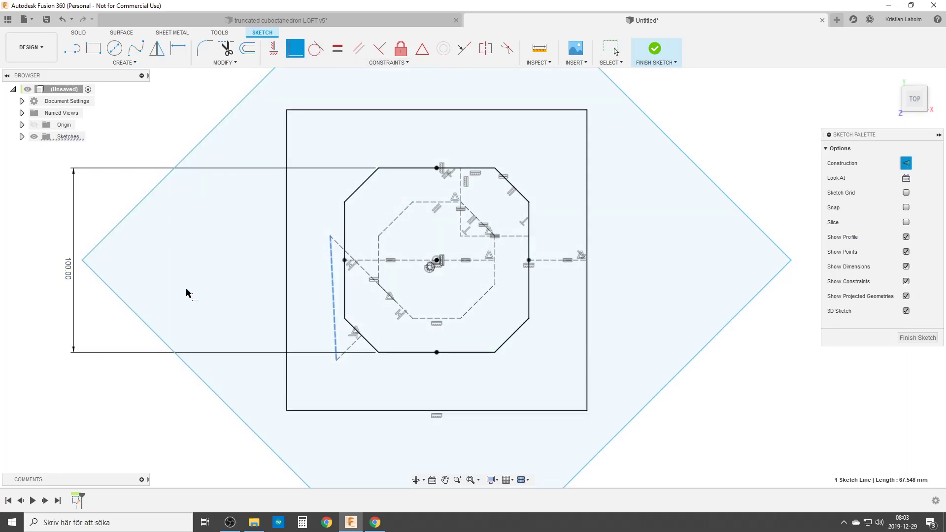
{"action": "left_click", "coordinate": [343, 319]}
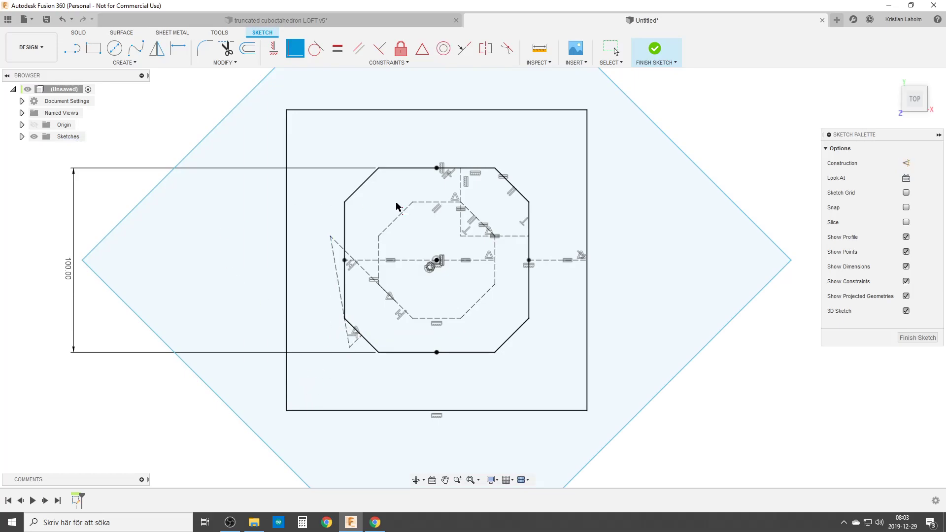
{"action": "key", "text": "Escape"}
Step: Constrain the chain's lower corner to the midpoint of the diamond's lower-left side and finish the sketch
{"action": "left_click", "coordinate": [421, 53]}
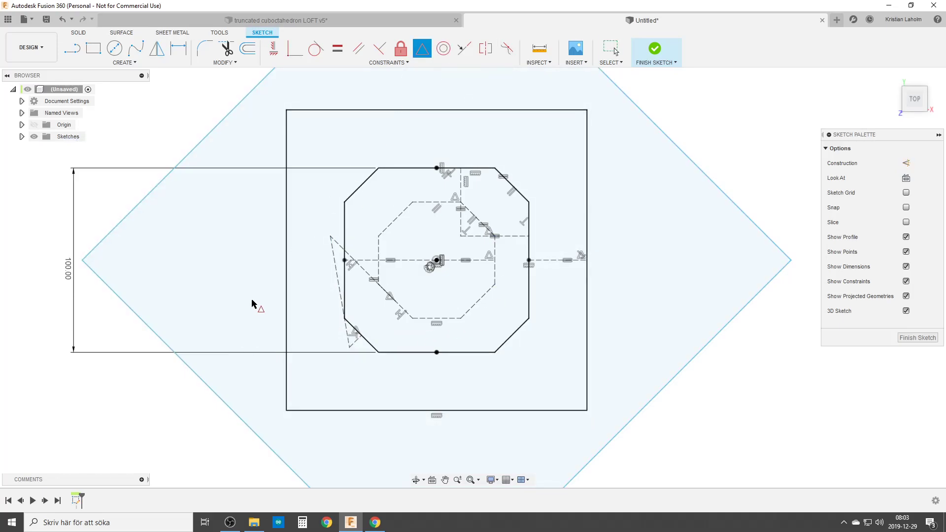
{"action": "left_click", "coordinate": [208, 388]}
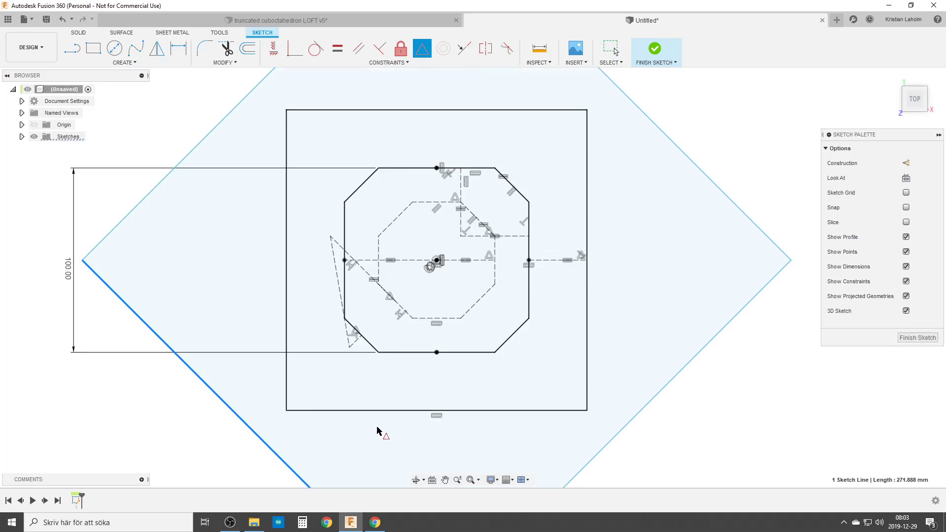
{"action": "left_click", "coordinate": [350, 347]}
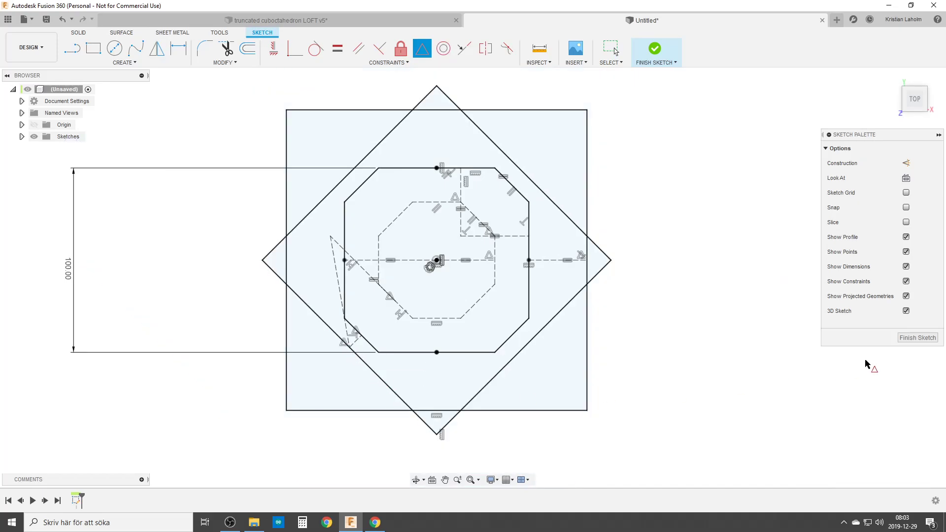
{"action": "left_click", "coordinate": [914, 339]}
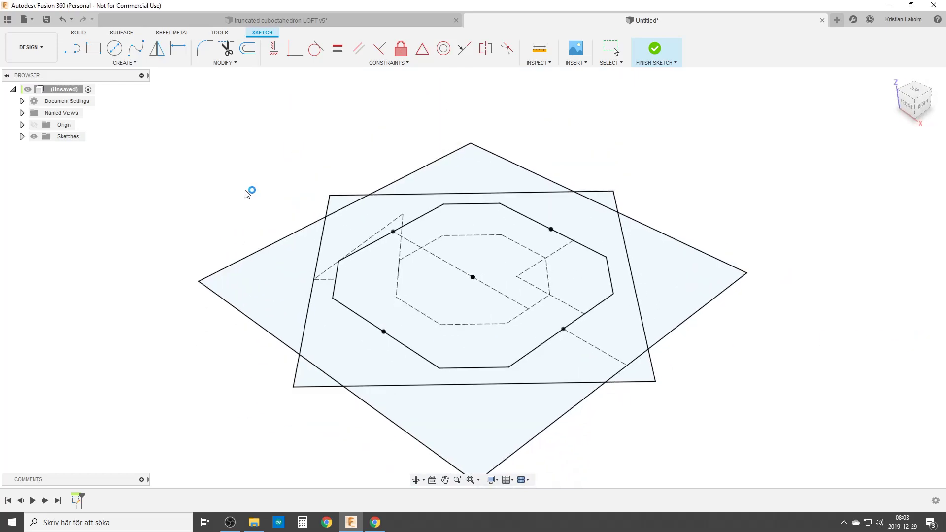
Step: Create a new sketch on the vertical front plane through the origin
{"action": "mouse_move", "coordinate": [452, 385]}
{"action": "middle_mouse_down", "text": "shift"}
{"action": "mouse_move", "coordinate": [491, 390]}
{"action": "mouse_move", "coordinate": [434, 305]}
{"action": "middle_mouse_up", "text": "shift"}
{"action": "left_click", "coordinate": [77, 50]}
{"action": "mouse_move", "coordinate": [493, 247]}
{"action": "middle_mouse_down", "text": "shift"}
{"action": "mouse_move", "coordinate": [498, 276]}
{"action": "mouse_move", "coordinate": [503, 254]}
{"action": "middle_mouse_up", "text": "shift"}
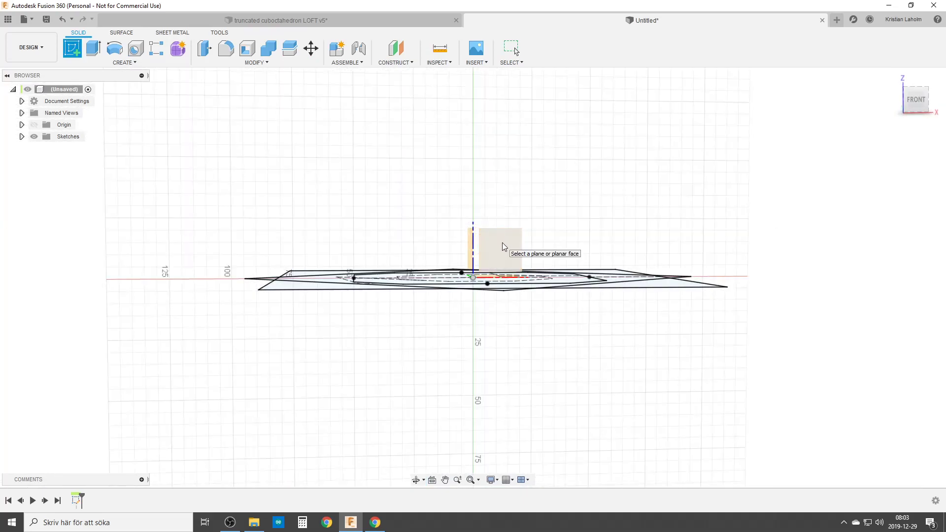
{"action": "left_click", "coordinate": [506, 242]}
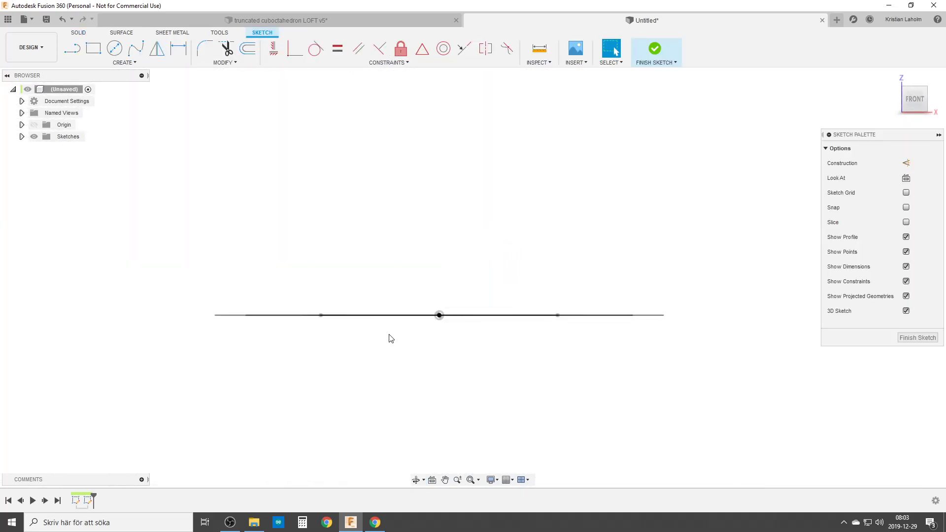
Step: Project the origin point, the outer octagon's right edge, the square's right edge and the diamond's right corner into the sketch
{"action": "type", "text": "spr"}
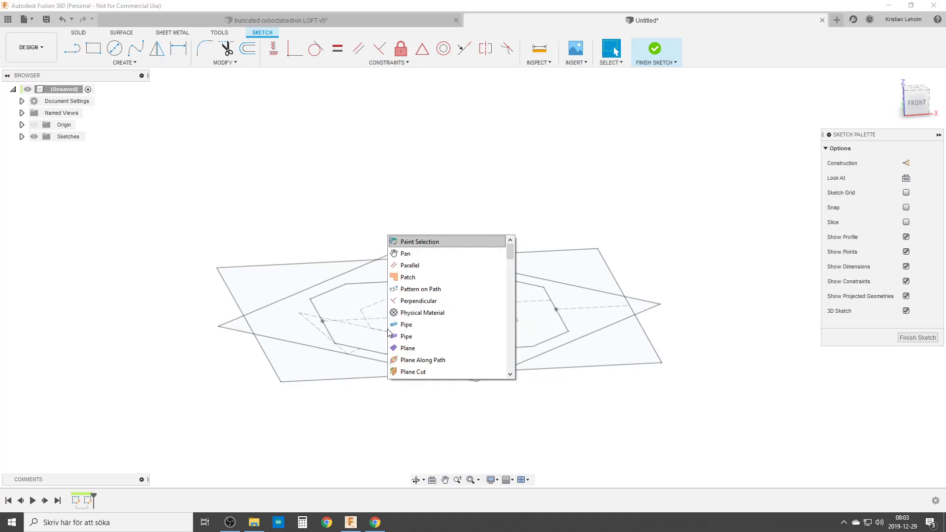
{"action": "left_click", "coordinate": [411, 397]}
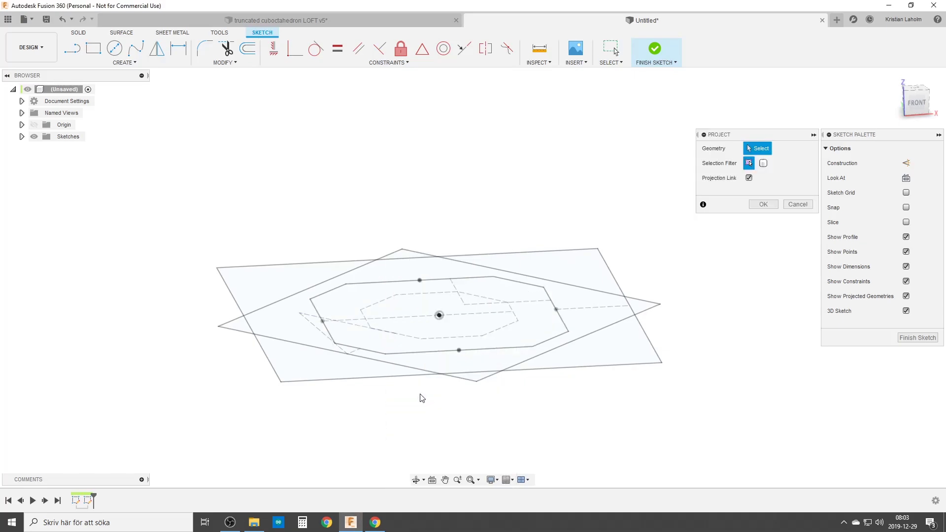
{"action": "left_click", "coordinate": [439, 315]}
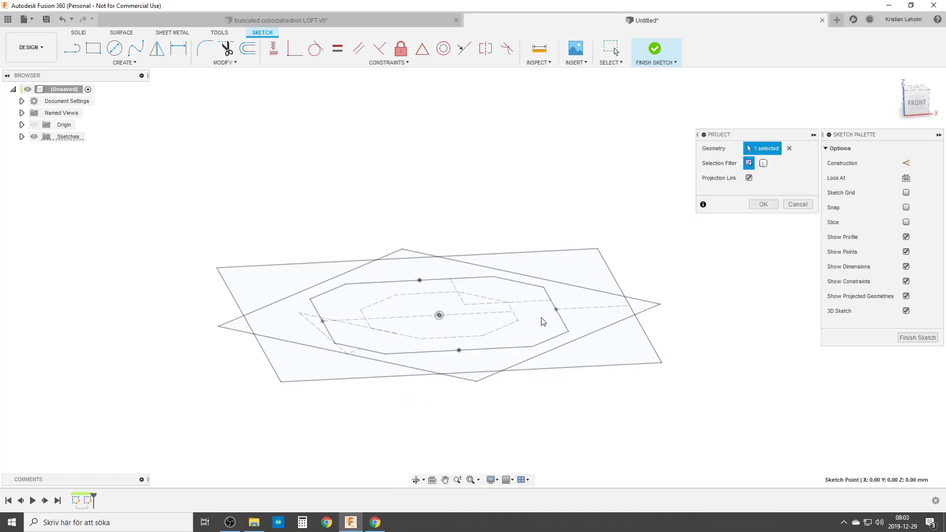
{"action": "left_click", "coordinate": [563, 320]}
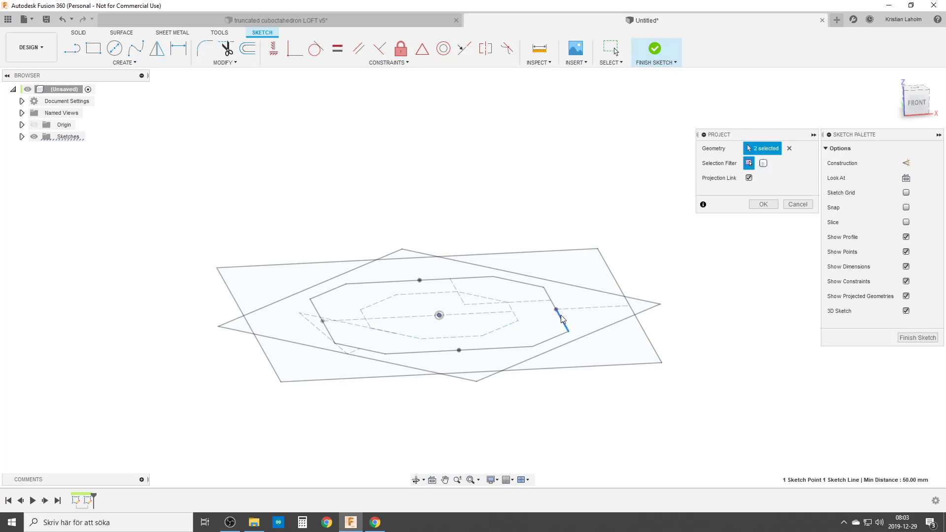
{"action": "left_click", "coordinate": [642, 329]}
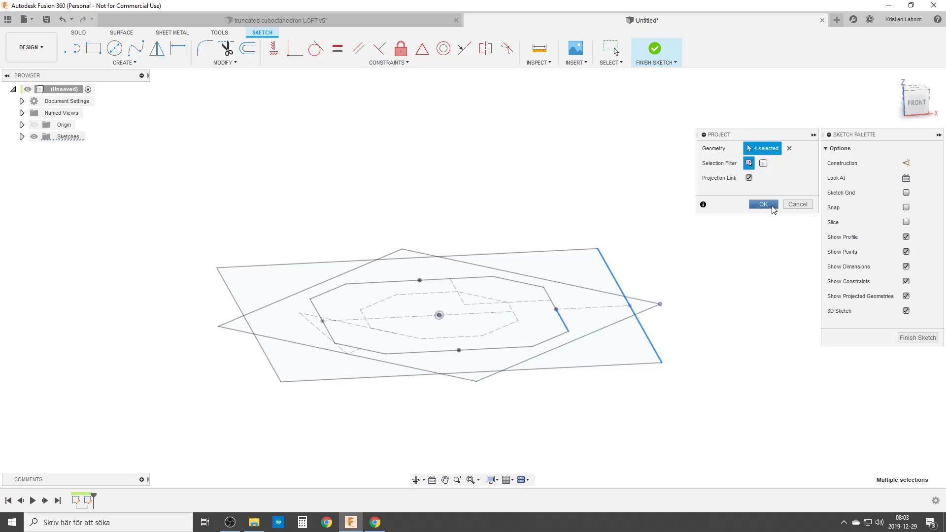
{"action": "left_click", "coordinate": [763, 204]}
Step: Draw three concentric construction circles centred on the origin, passing through the projected octagon, square and diamond points
{"action": "key", "text": "c"}
{"action": "left_click", "coordinate": [894, 207]}
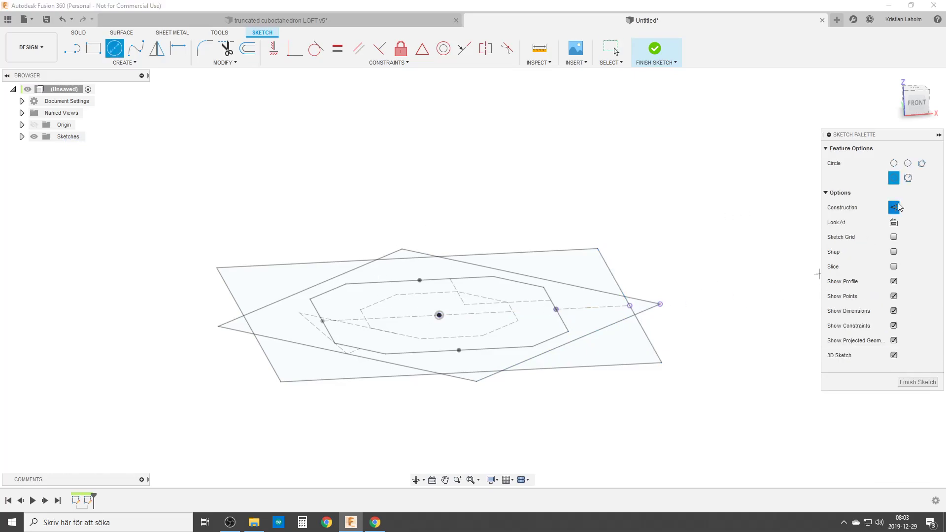
{"action": "left_click", "coordinate": [439, 316]}
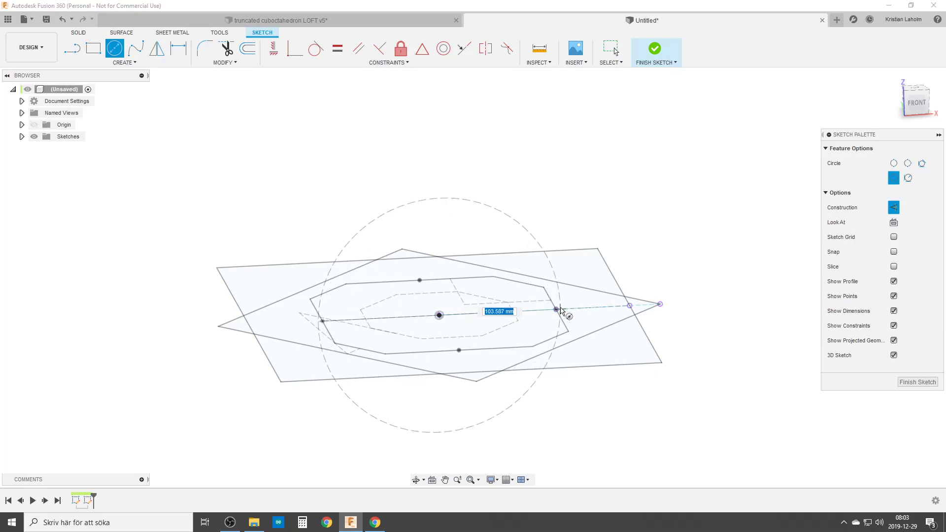
{"action": "left_click", "coordinate": [556, 310]}
{"action": "left_click", "coordinate": [439, 316]}
{"action": "left_click", "coordinate": [630, 307]}
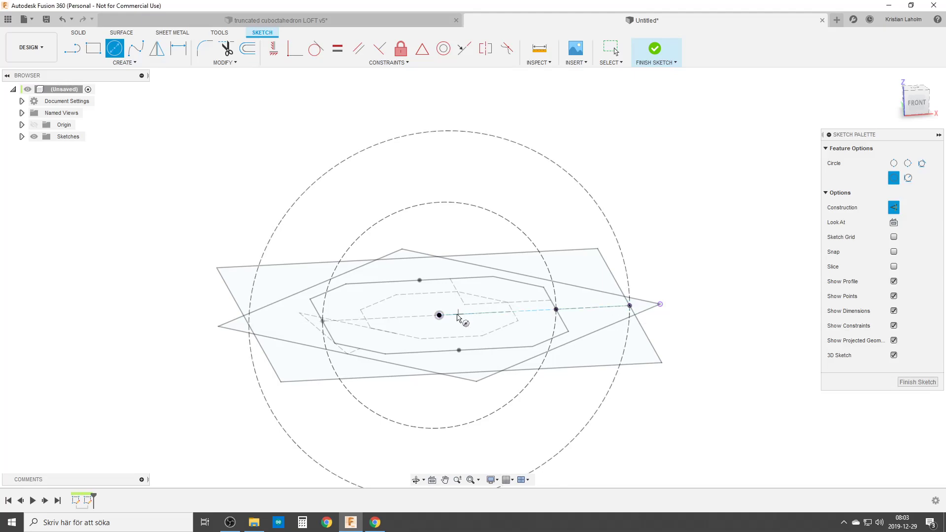
{"action": "left_click", "coordinate": [438, 316]}
{"action": "left_click", "coordinate": [660, 305]}
{"action": "key", "text": "Escape"}
Step: Draw a vertical solid line from the origin to the smallest circle, continued by separate lines to the middle and largest circles
{"action": "key", "text": "l"}
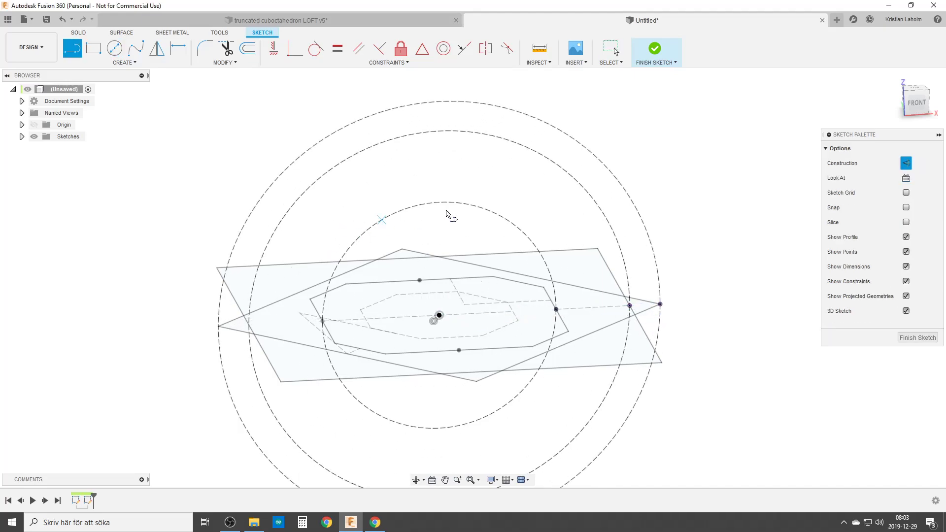
{"action": "left_click", "coordinate": [906, 163]}
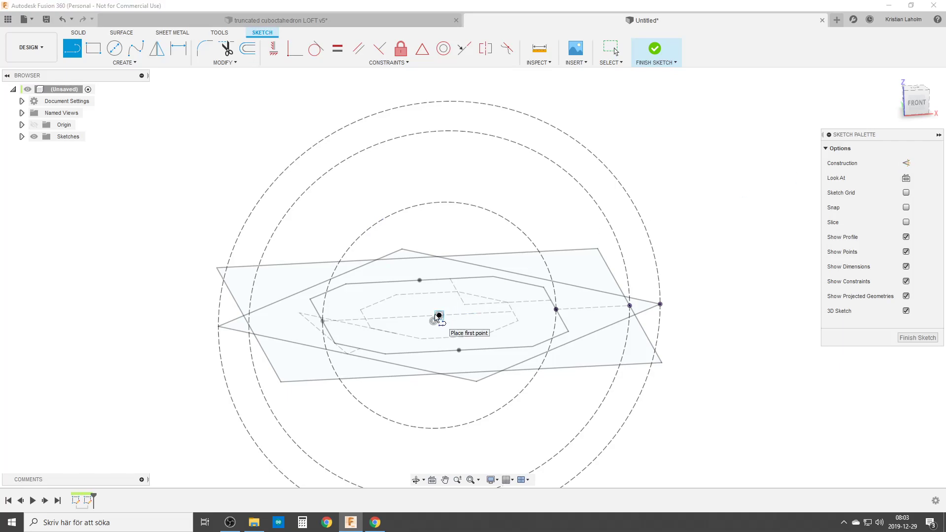
{"action": "left_click", "coordinate": [439, 316]}
{"action": "double_click", "coordinate": [440, 202]}
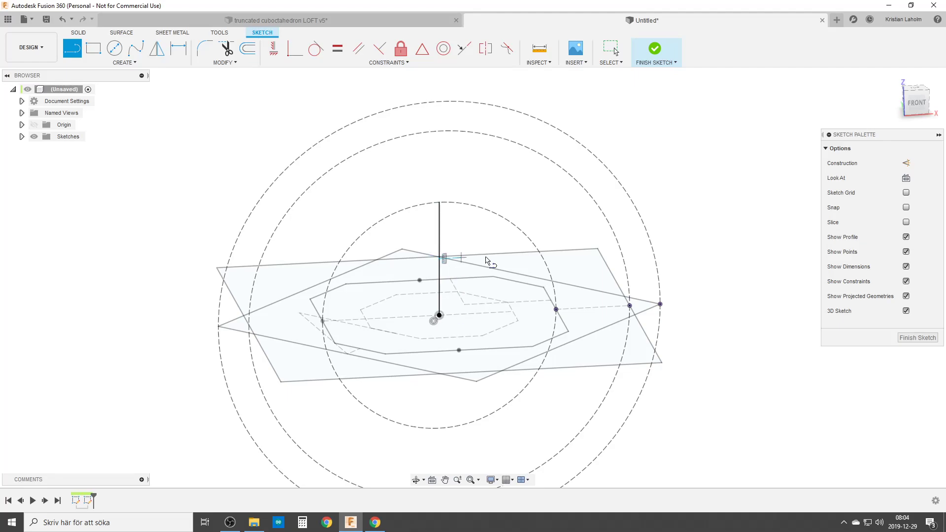
{"action": "left_click", "coordinate": [439, 203]}
{"action": "double_click", "coordinate": [408, 134]}
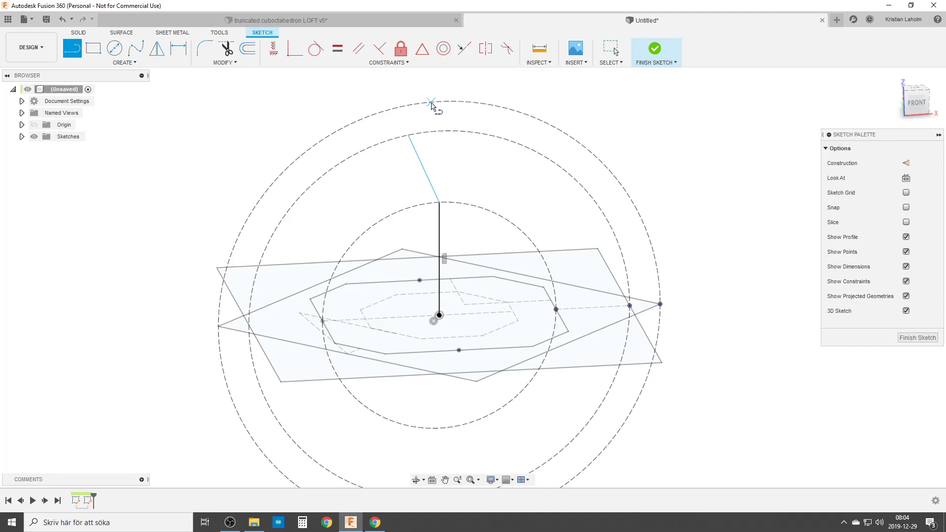
{"action": "left_click", "coordinate": [408, 135]}
{"action": "double_click", "coordinate": [424, 102]}
{"action": "key", "text": "Escape"}
Step: Convert the two upper lines between the circles to construction lines
{"action": "left_click", "coordinate": [419, 157]}
{"action": "left_click", "coordinate": [419, 117], "text": "shift"}
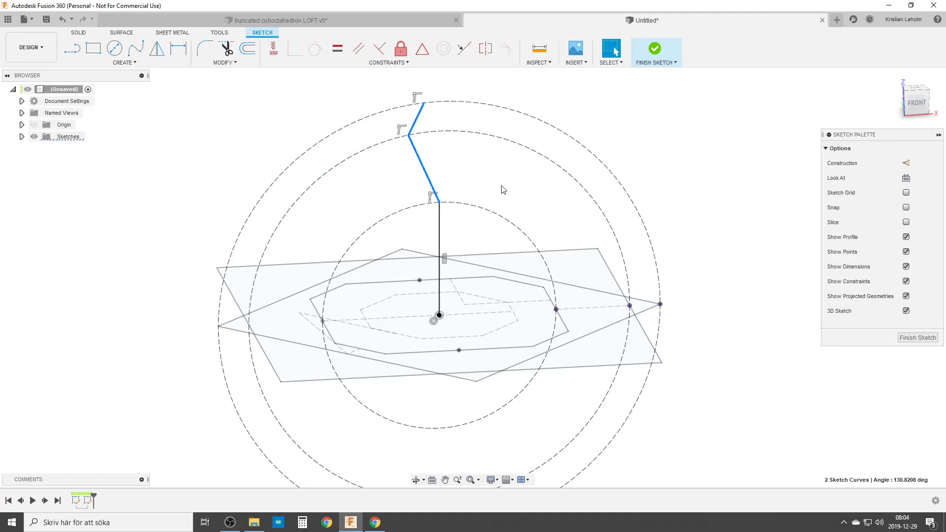
{"action": "key", "text": "x"}
{"action": "key", "text": "Escape"}
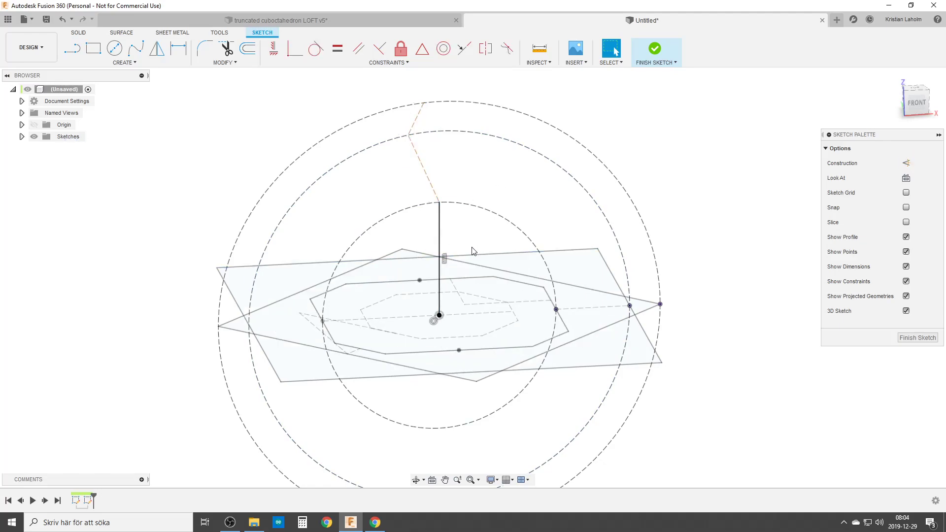
Step: Constrain the two upper construction lines vertical and finish the sketch
{"action": "left_click", "coordinate": [422, 162]}
{"action": "left_click", "coordinate": [273, 49]}
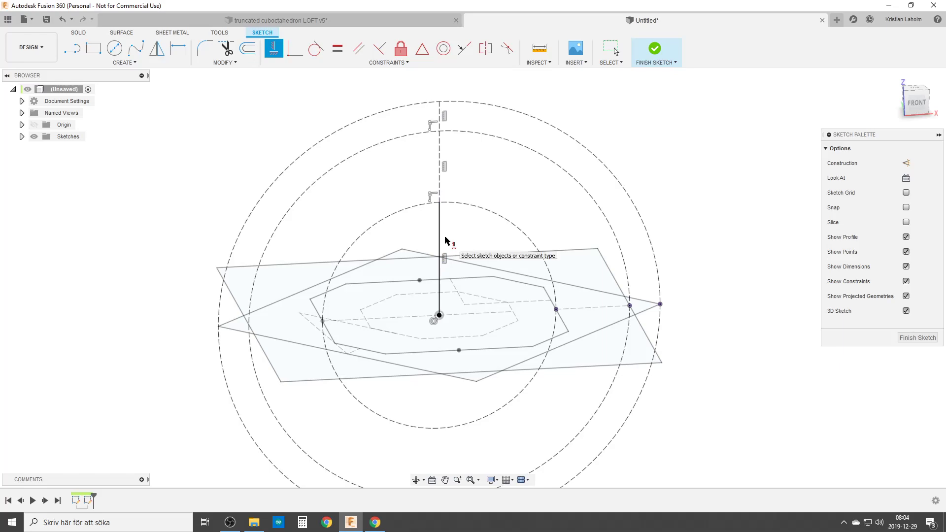
{"action": "left_click", "coordinate": [917, 337]}
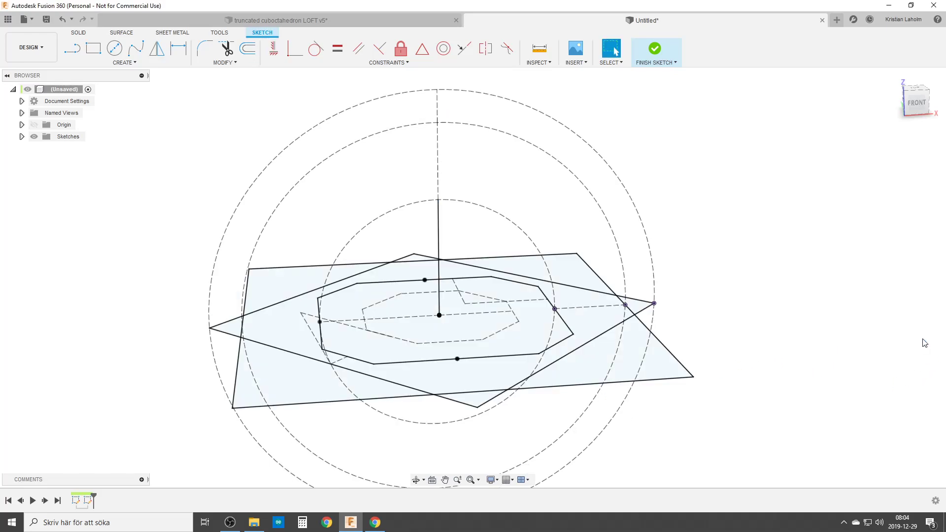
Step: Sweep the octagon profile along the solid vertical line from the origin to the smallest circle as a new body
{"action": "type", "text": "sswe"}
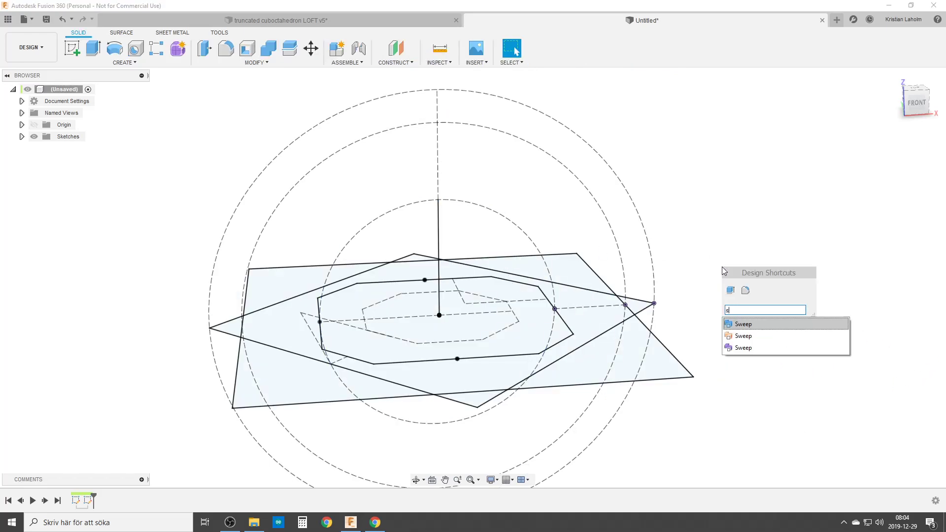
{"action": "left_click", "coordinate": [779, 320]}
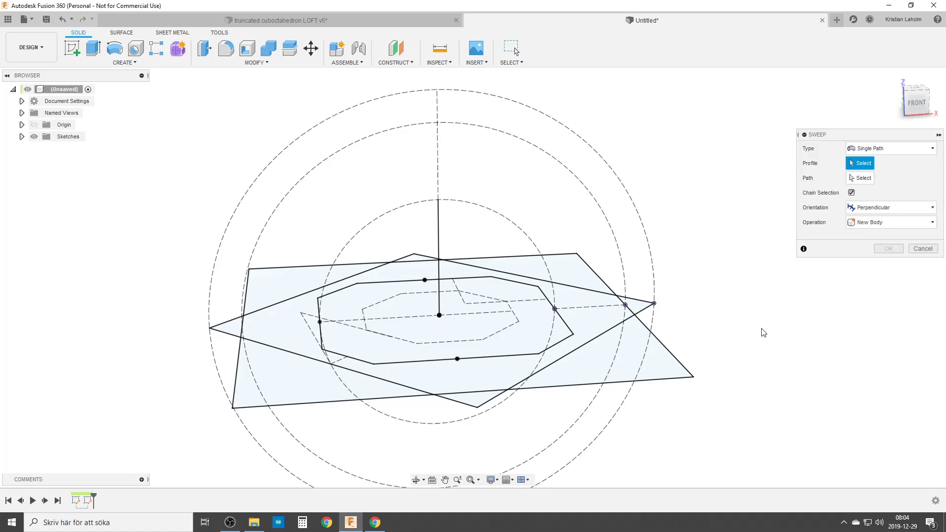
{"action": "left_click", "coordinate": [379, 345]}
{"action": "left_click", "coordinate": [862, 178]}
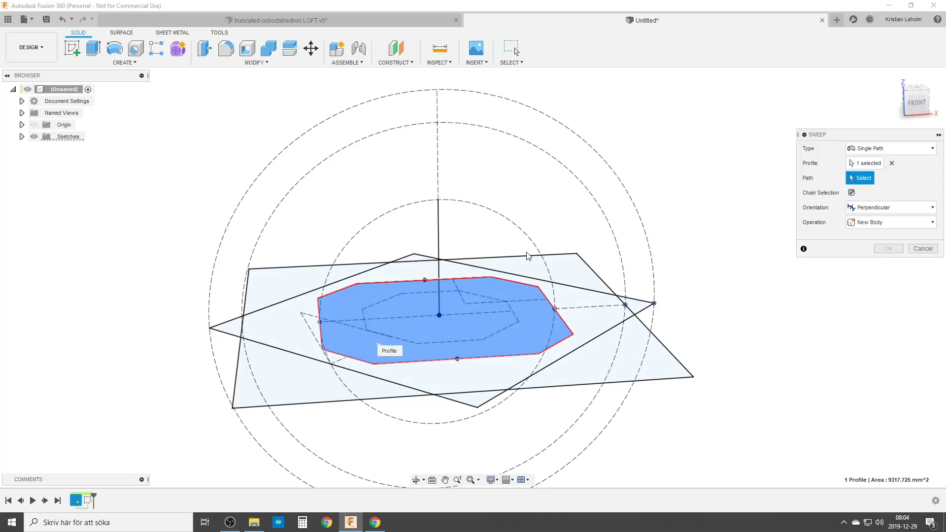
{"action": "left_click", "coordinate": [437, 225]}
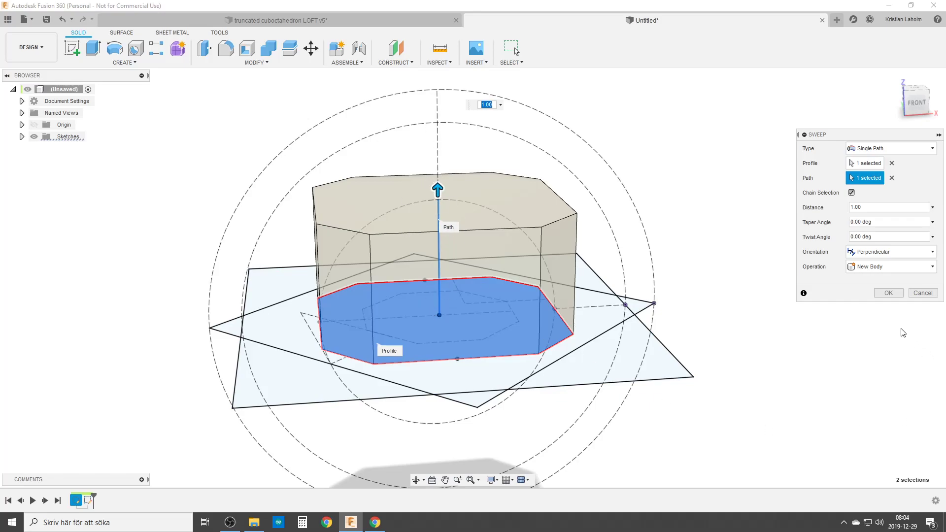
{"action": "left_click", "coordinate": [889, 293]}
{"action": "left_click", "coordinate": [888, 293]}
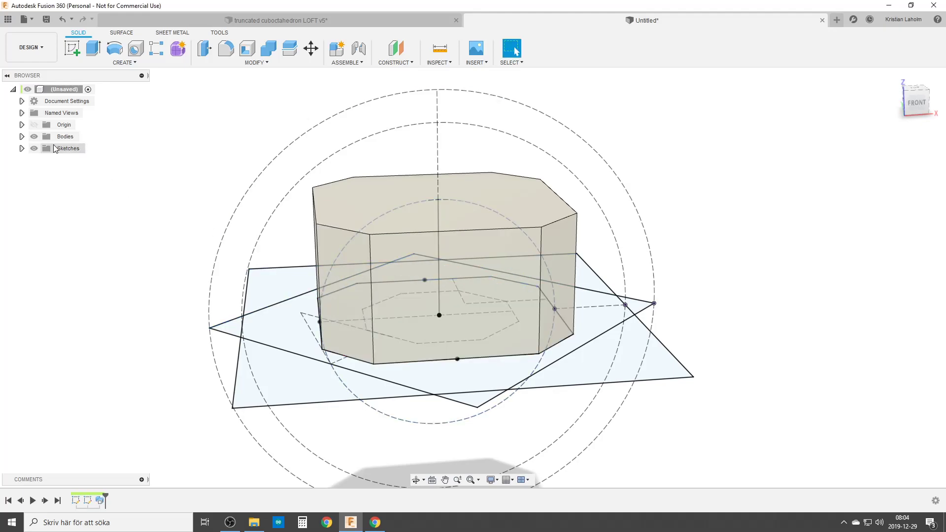
Step: Hide the bodies and define a loft from the full square profile to the vertical line's point on the middle circle
{"action": "left_click", "coordinate": [34, 136]}
{"action": "type", "text": "sloft"}
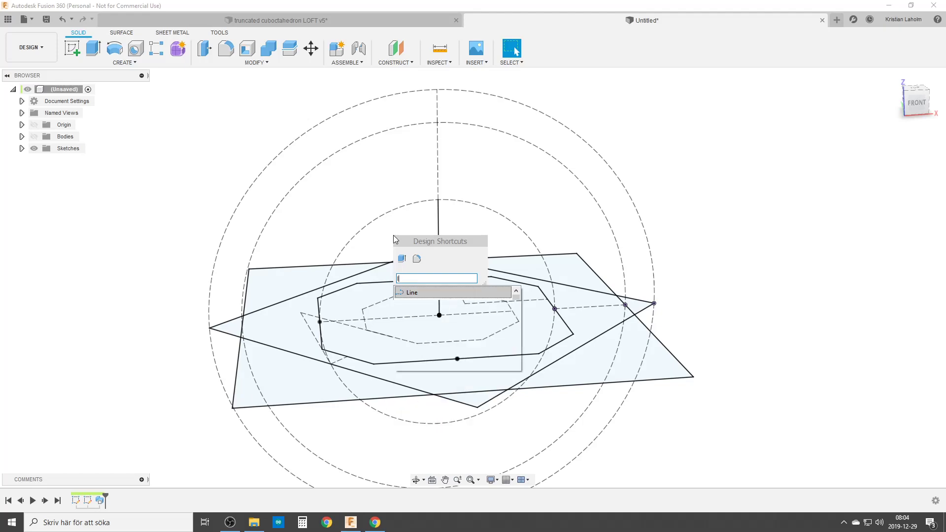
{"action": "left_click", "coordinate": [412, 293]}
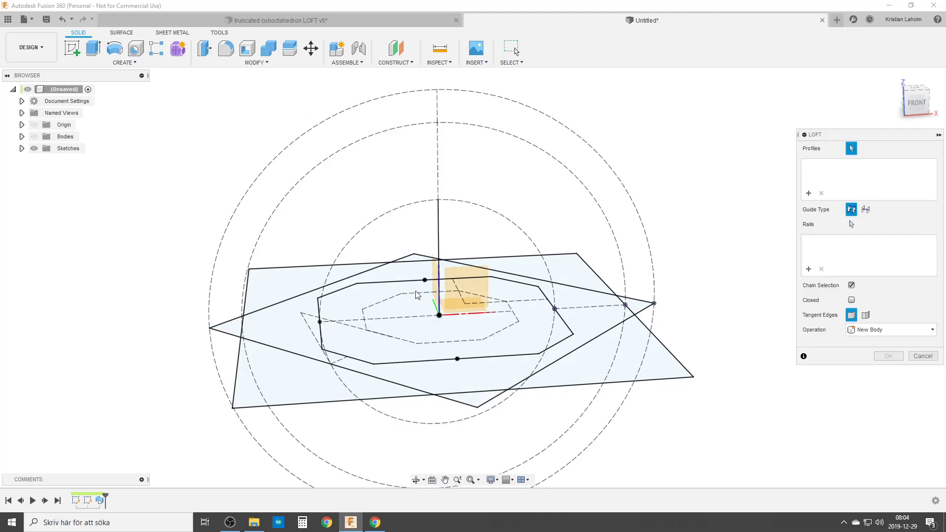
{"action": "middle_click_drag", "start_coordinate": [433, 342], "coordinate": [427, 355], "text": "shift"}
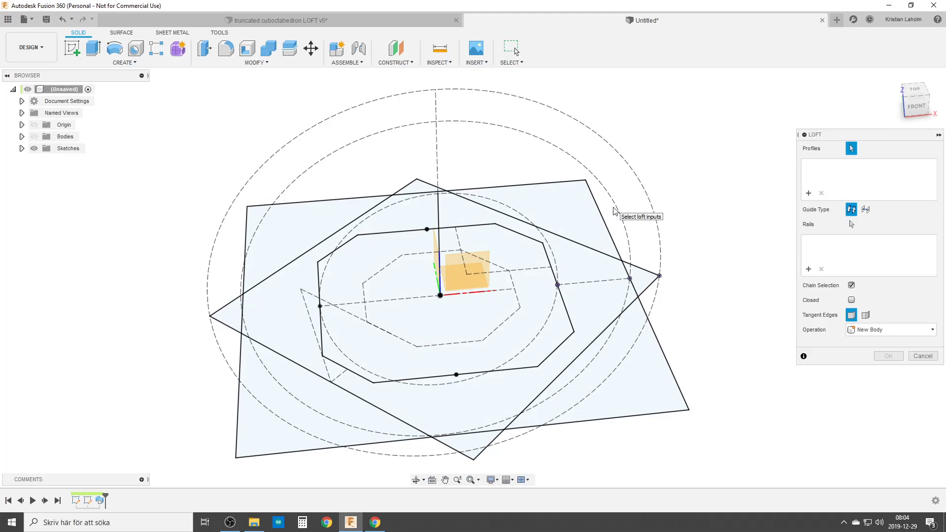
{"action": "left_click", "coordinate": [415, 319]}
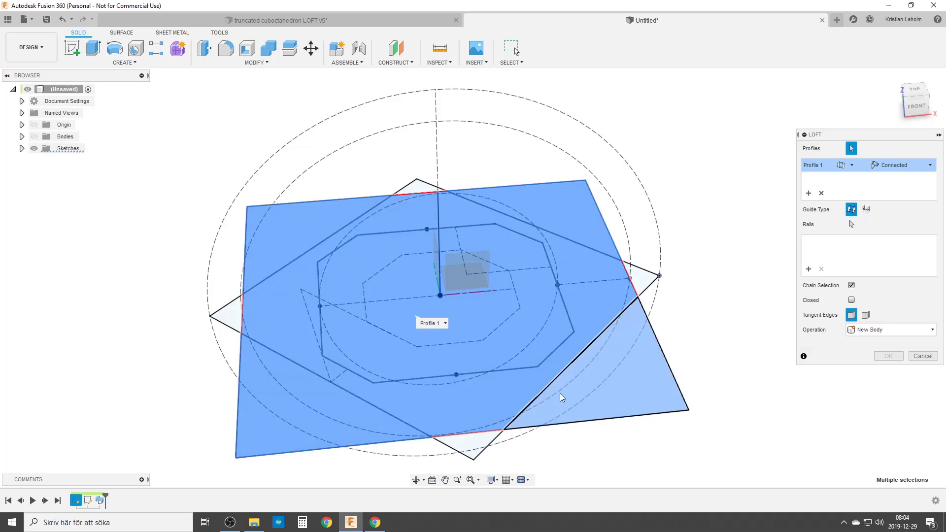
{"action": "left_click", "coordinate": [440, 122]}
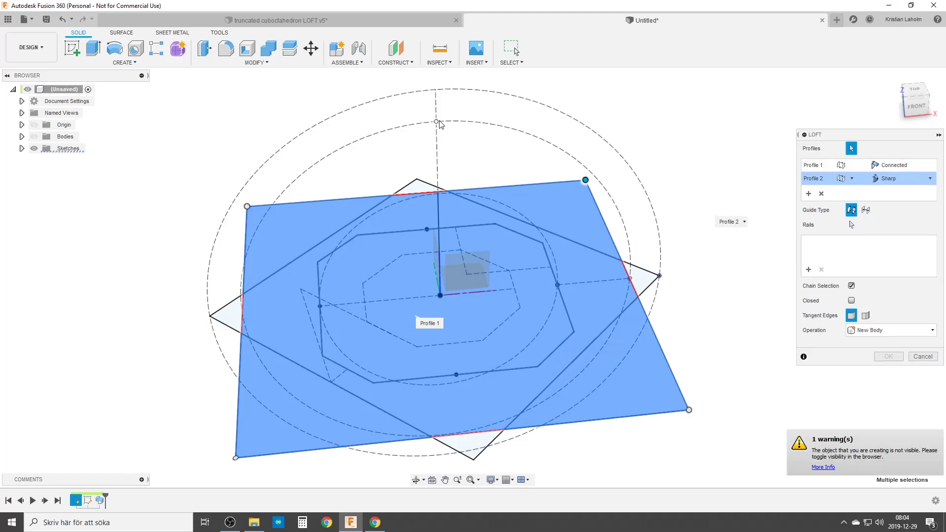
Step: Show the bodies again and complete the square loft with the Intersect operation
{"action": "left_click", "coordinate": [33, 136]}
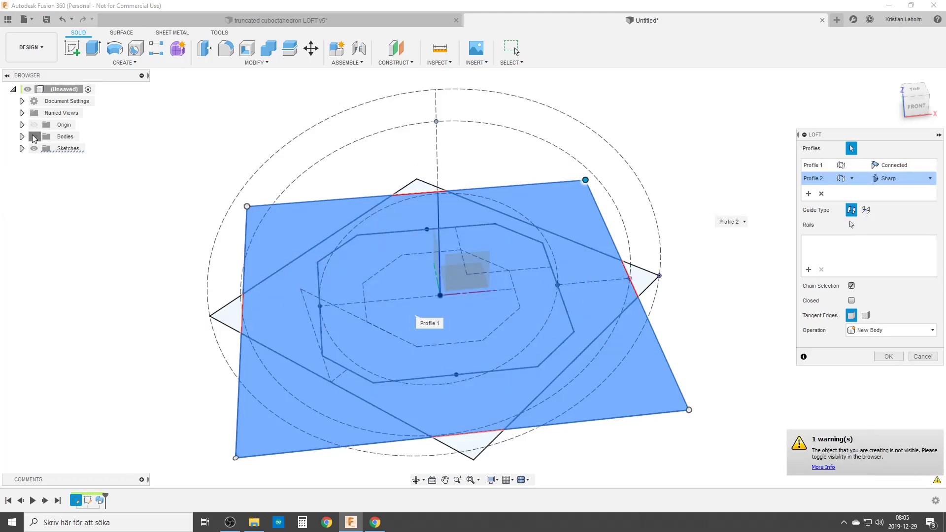
{"action": "left_click", "coordinate": [932, 331]}
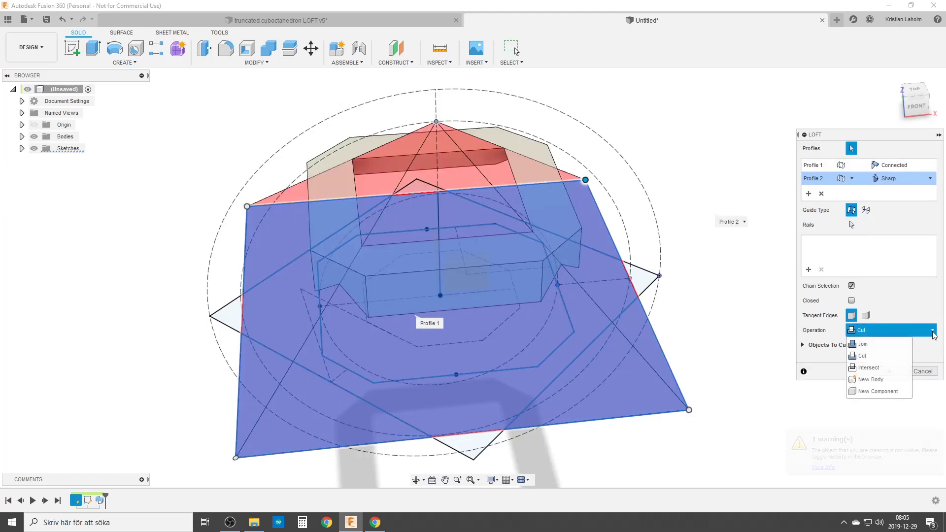
{"action": "left_click", "coordinate": [842, 364]}
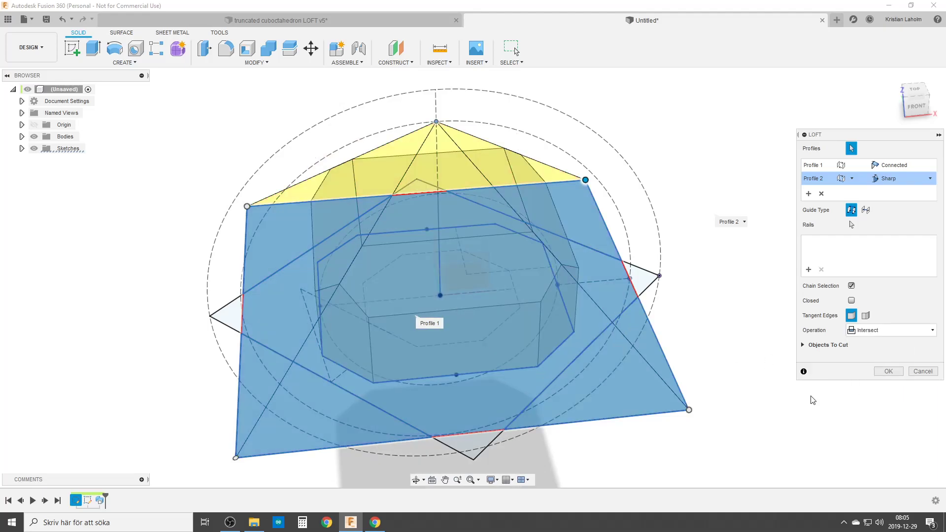
{"action": "left_click", "coordinate": [886, 371]}
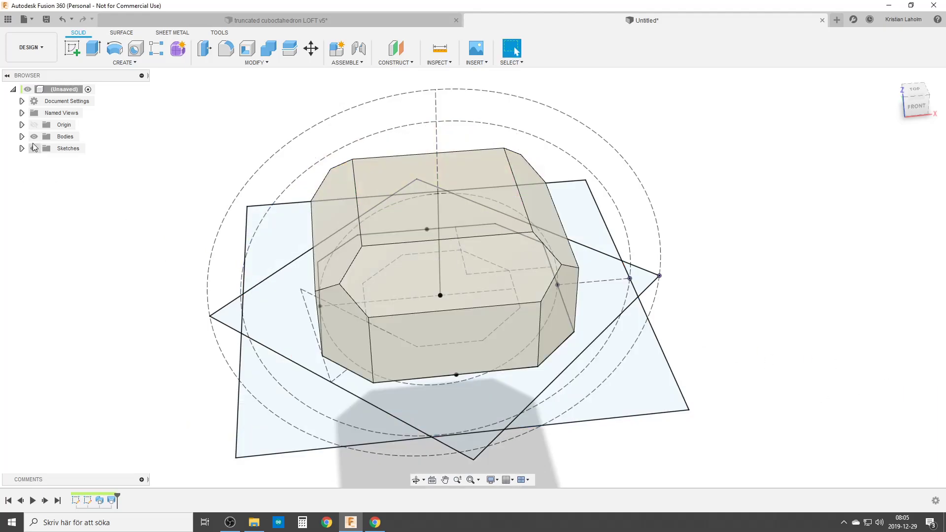
Step: With the bodies hidden, define a loft from the full diamond profile, including its four corner regions, to the vertical line's point on the largest circle
{"action": "type", "text": "sloft"}
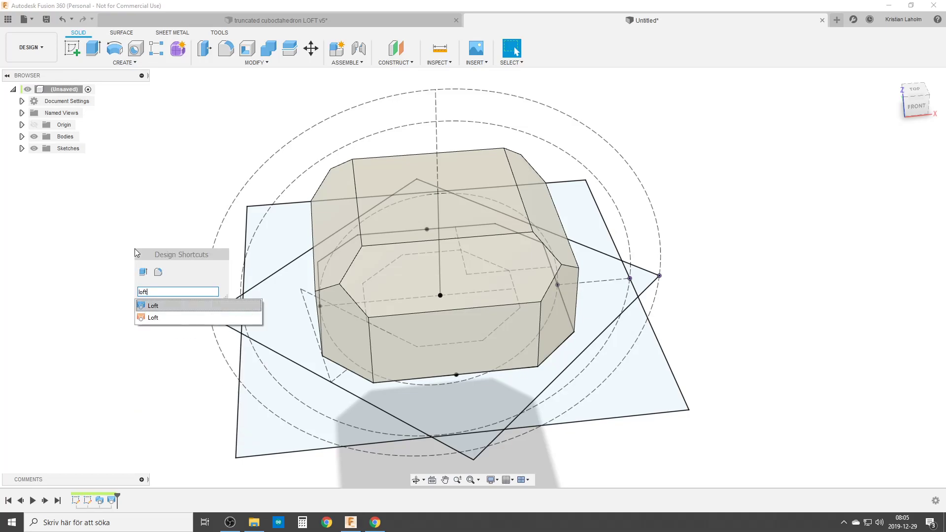
{"action": "left_click", "coordinate": [163, 305]}
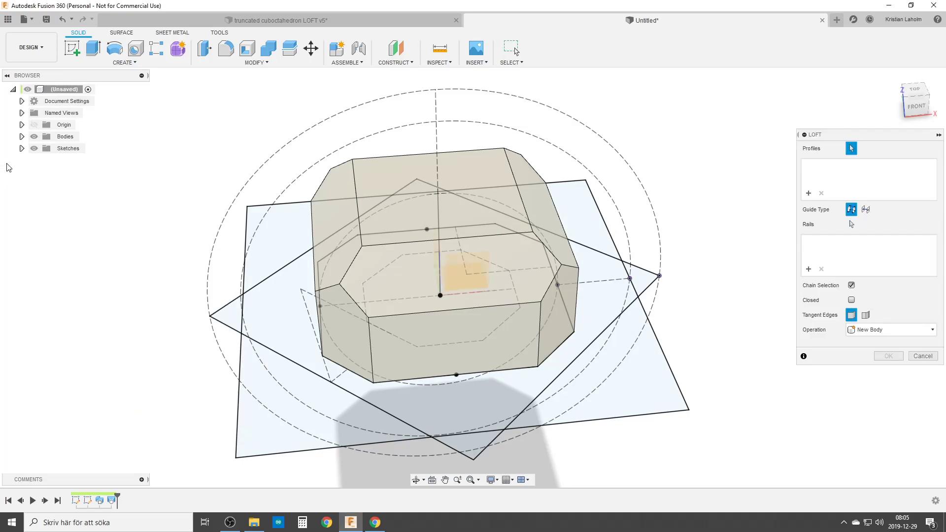
{"action": "left_click", "coordinate": [33, 137]}
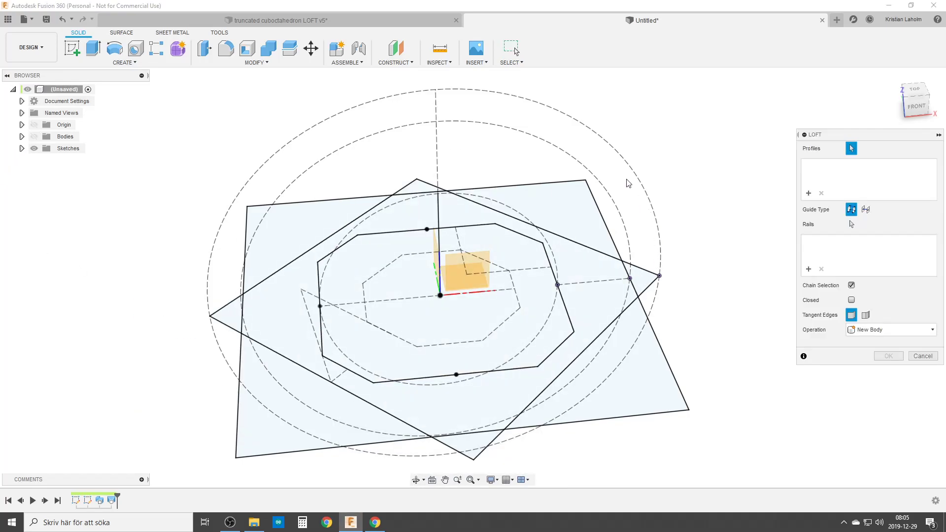
{"action": "left_click", "coordinate": [529, 287]}
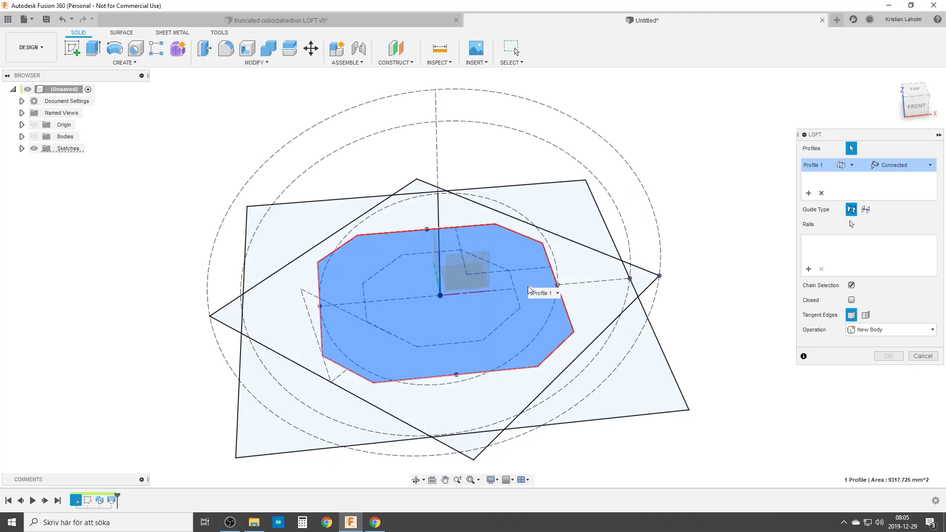
{"action": "left_click", "coordinate": [596, 291]}
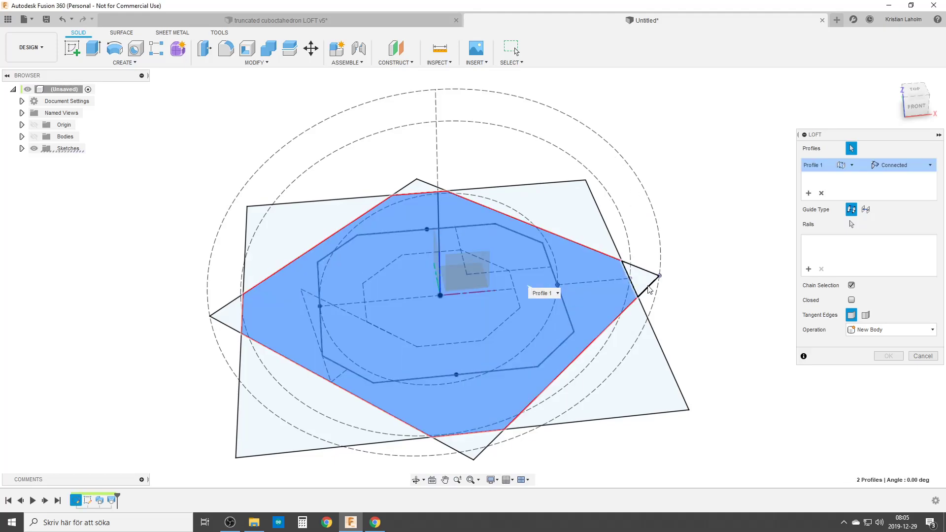
{"action": "left_click", "coordinate": [645, 284]}
{"action": "left_click", "coordinate": [419, 187]}
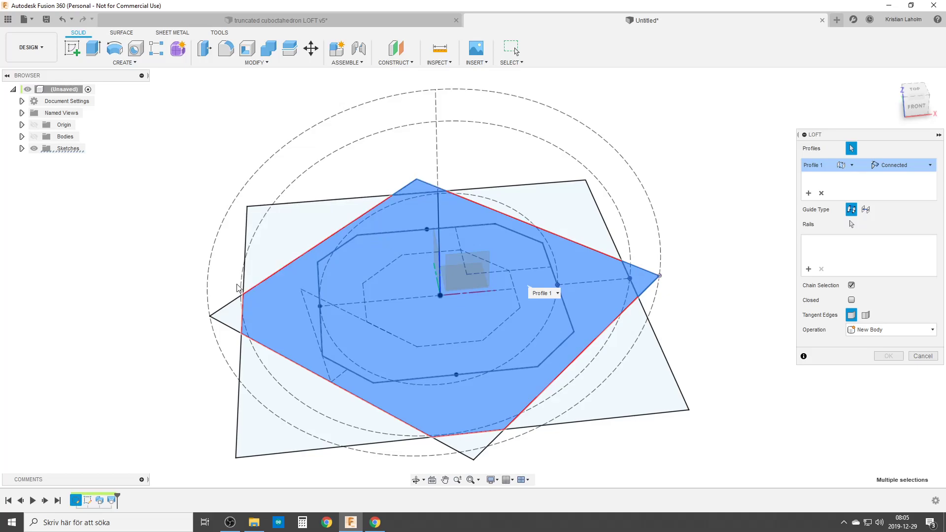
{"action": "left_click", "coordinate": [233, 313]}
{"action": "left_click", "coordinate": [470, 447]}
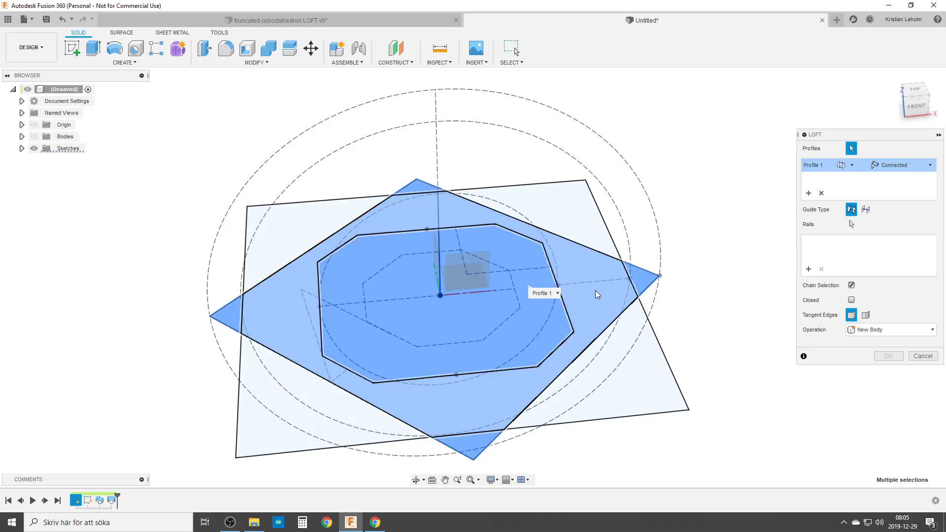
{"action": "left_click", "coordinate": [436, 89]}
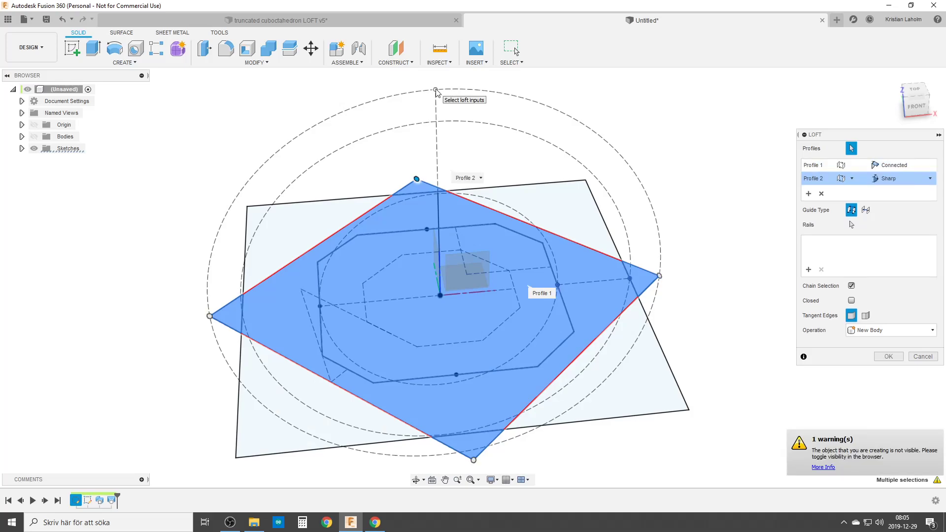
Step: Make the bodies visible and finish the diamond loft as an Intersect with the existing solid
{"action": "left_click", "coordinate": [34, 139]}
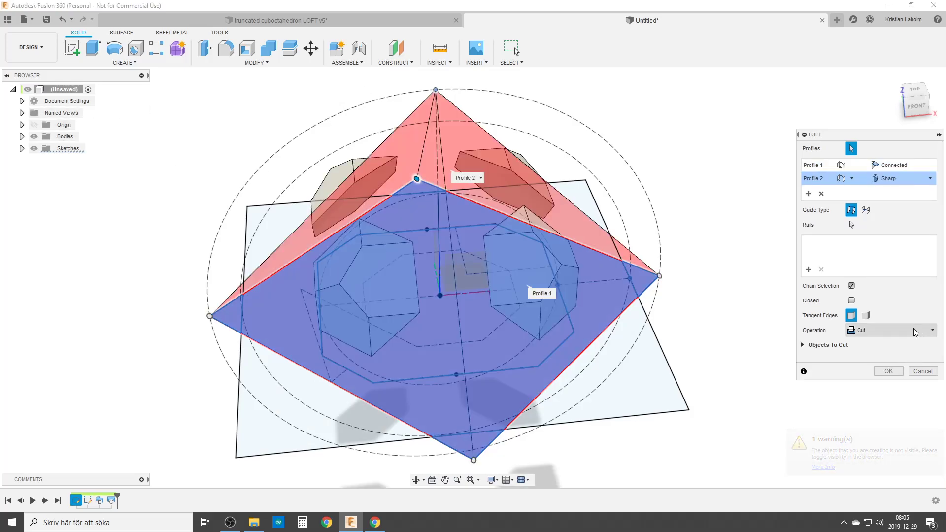
{"action": "middle_click_drag", "start_coordinate": [388, 370], "coordinate": [310, 323], "text": "shift"}
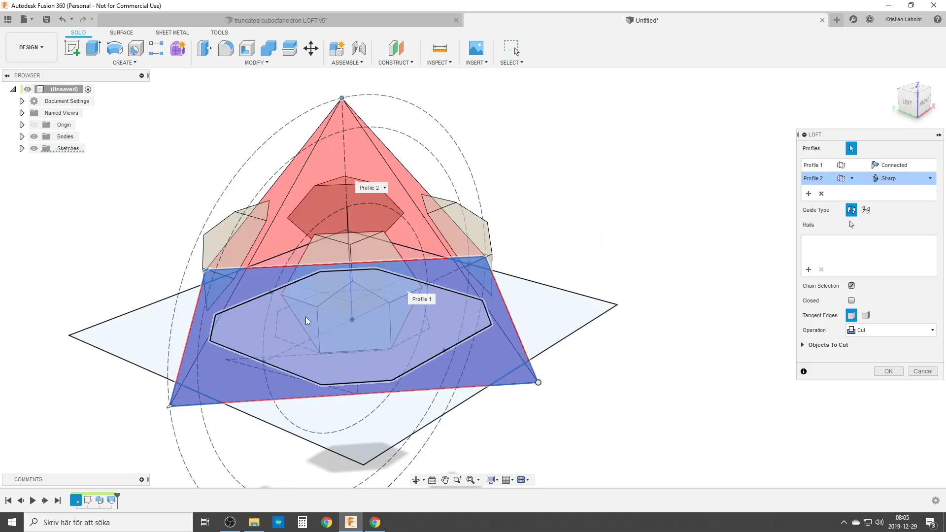
{"action": "middle_click_drag", "start_coordinate": [542, 310], "coordinate": [473, 318], "text": "shift"}
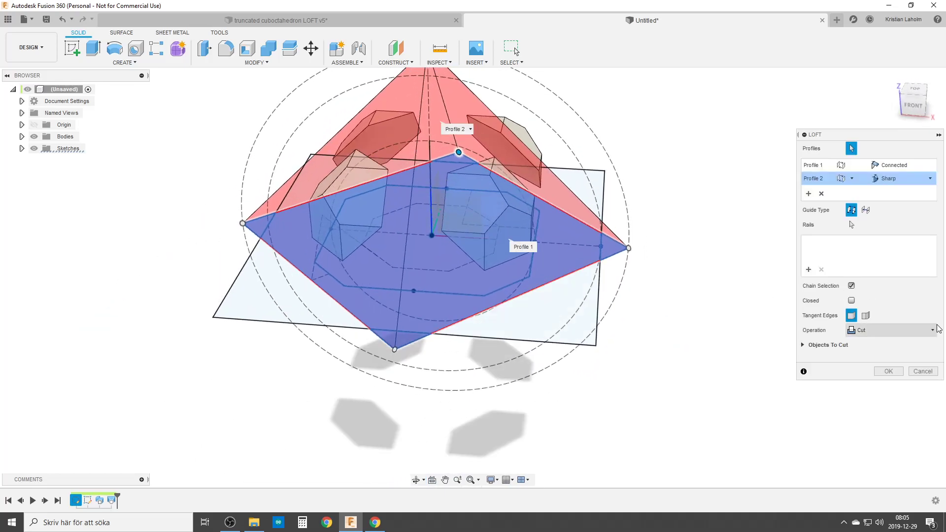
{"action": "left_click", "coordinate": [932, 331]}
{"action": "left_click", "coordinate": [873, 373]}
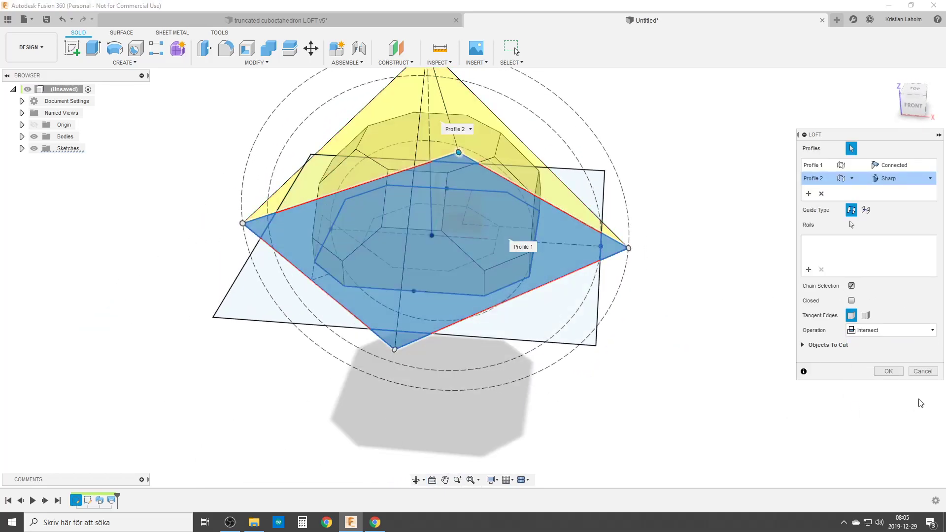
{"action": "left_click", "coordinate": [888, 372]}
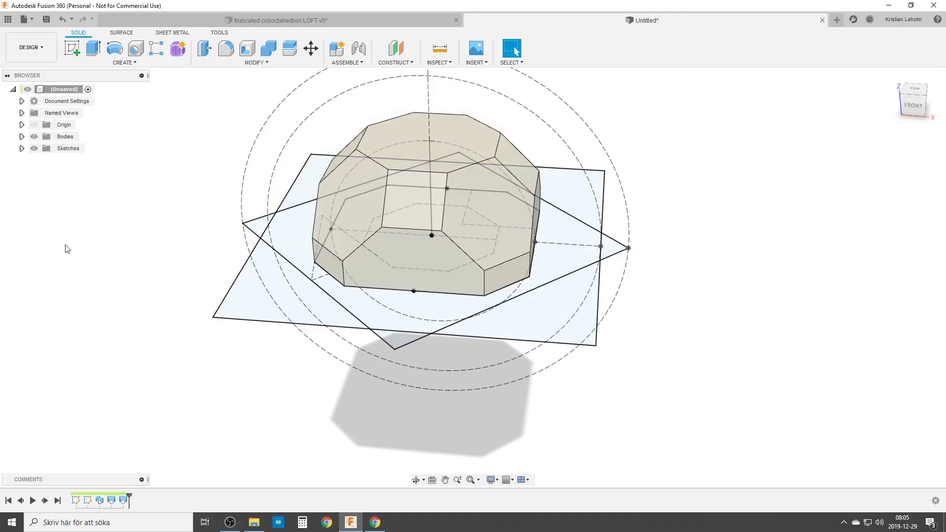
Step: Hide the sketches and mirror the half body across its flat octagonal underside
{"action": "left_click", "coordinate": [34, 149]}
{"action": "middle_click_drag", "start_coordinate": [351, 213], "coordinate": [355, 277]}
{"action": "type", "text": "s"}
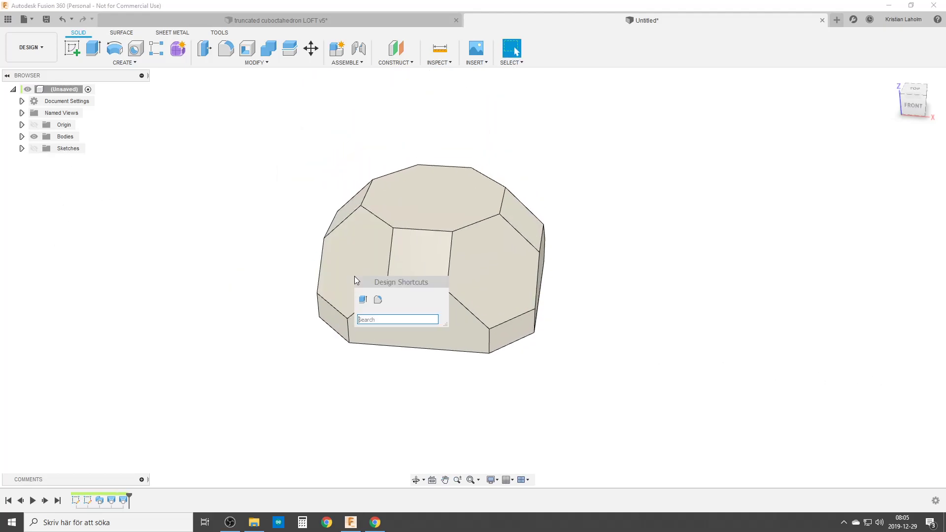
{"action": "type", "text": "mirror"}
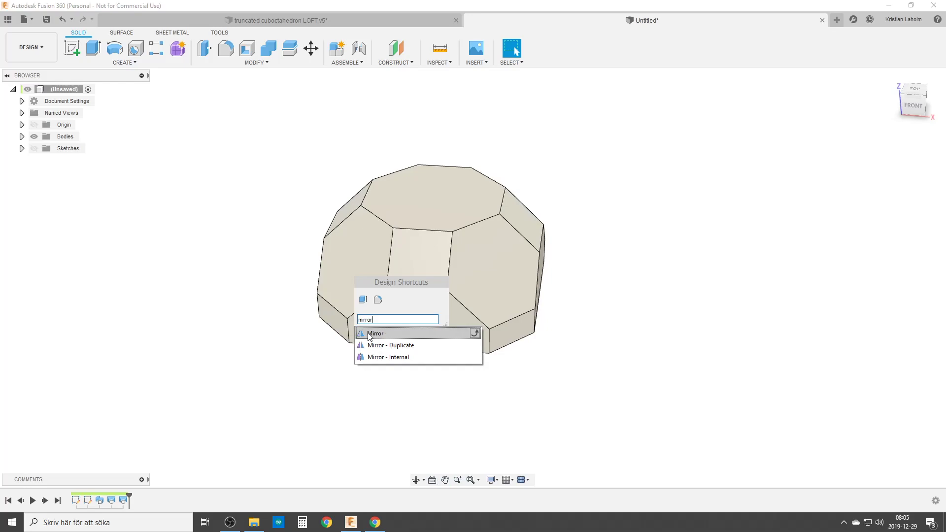
{"action": "left_click", "coordinate": [375, 334]}
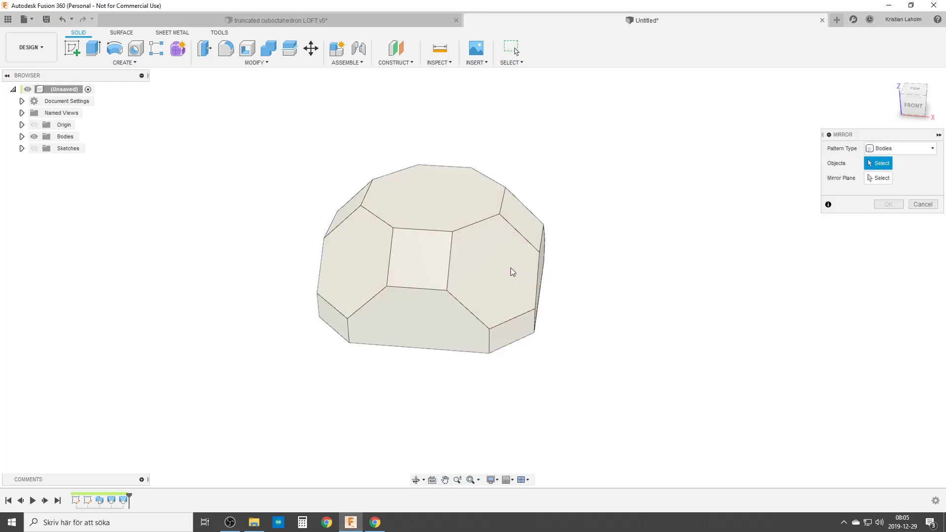
{"action": "left_click", "coordinate": [492, 253]}
{"action": "left_click", "coordinate": [872, 178]}
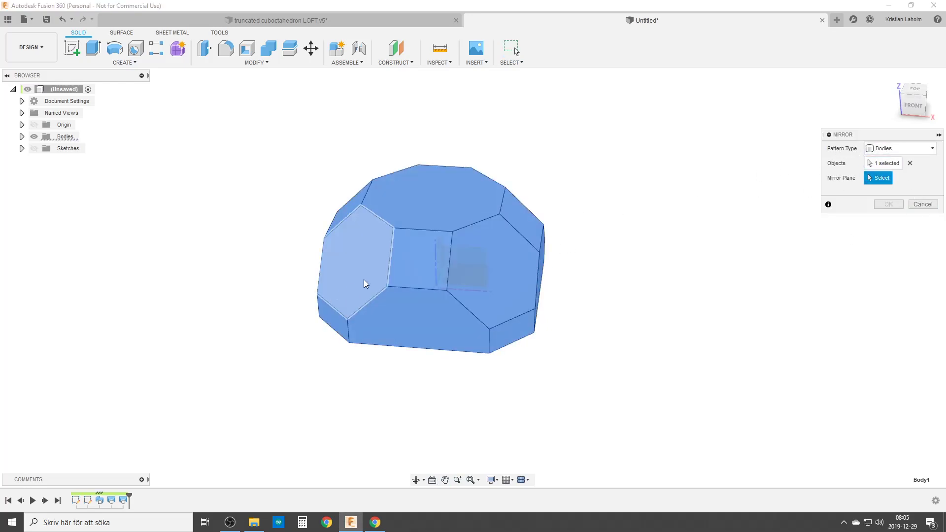
{"action": "middle_click_drag", "start_coordinate": [363, 279], "coordinate": [400, 228], "text": "shift"}
{"action": "left_click", "coordinate": [418, 270]}
{"action": "left_click", "coordinate": [888, 204]}
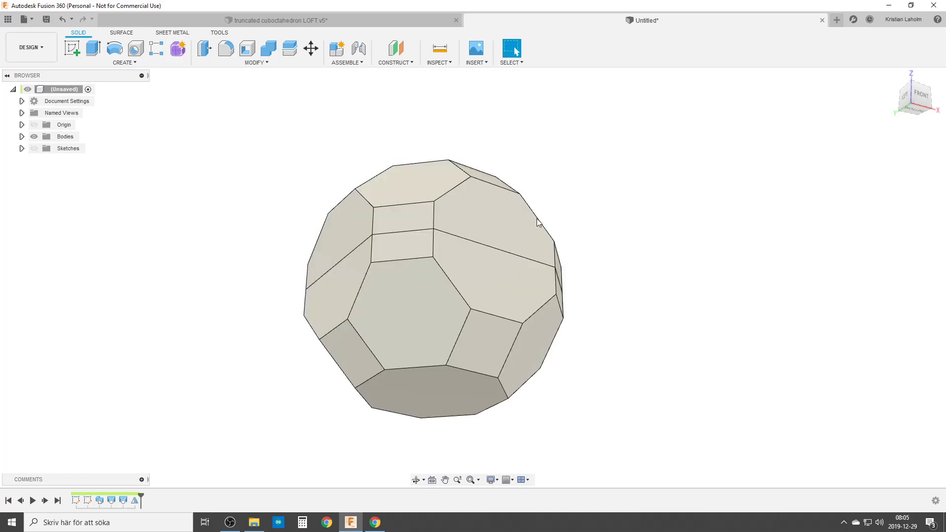
Step: Combine the original and mirrored halves into one solid with the Join operation
{"action": "left_click", "coordinate": [269, 47]}
{"action": "left_click", "coordinate": [469, 200]}
{"action": "left_click", "coordinate": [493, 345]}
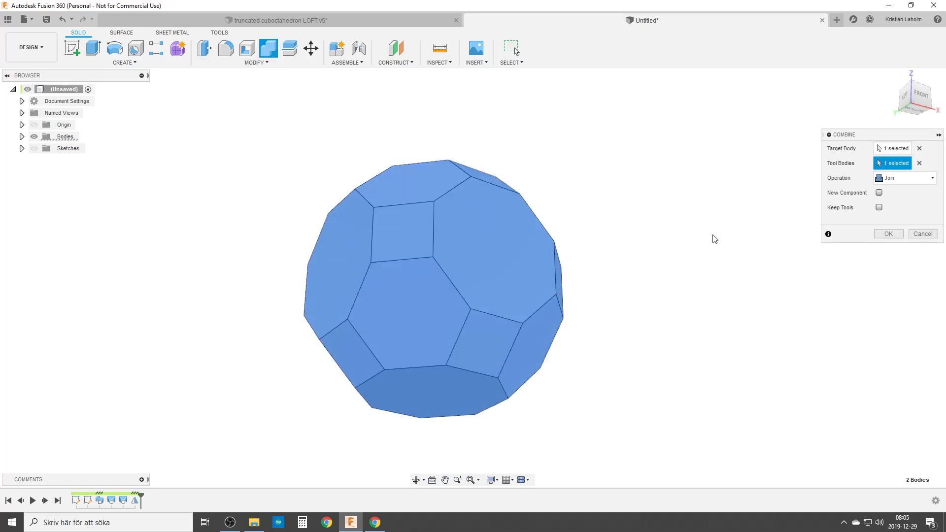
{"action": "key", "text": "Return"}
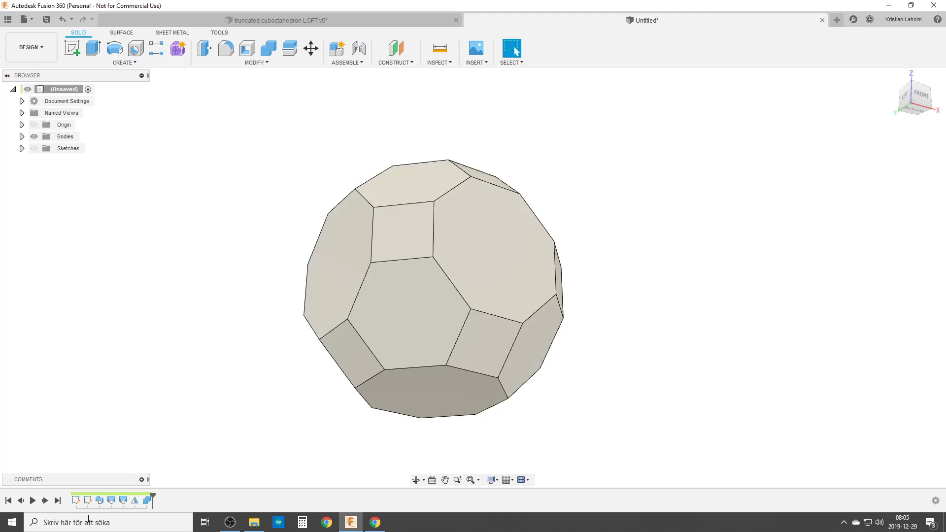
{"action": "middle_click_drag", "start_coordinate": [439, 265], "coordinate": [387, 309], "text": "shift"}
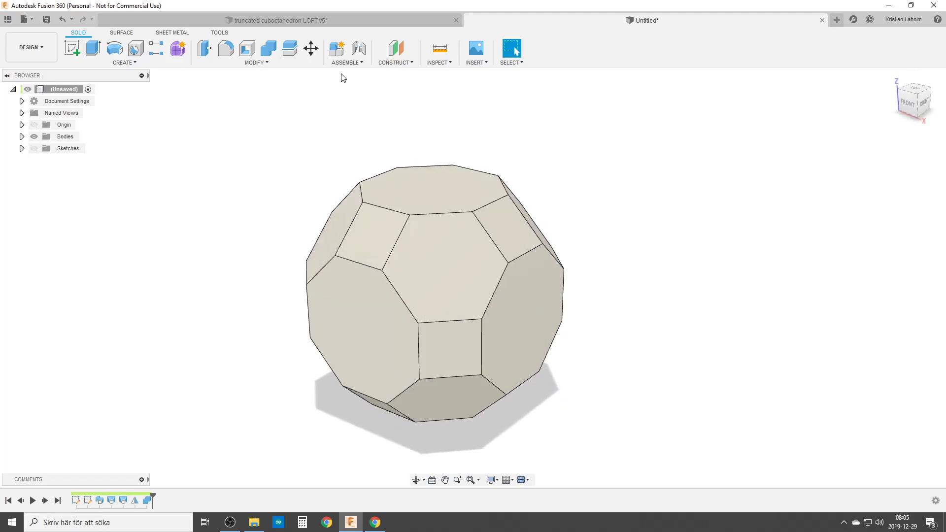
Step: Measure the distance between the solid's upper and lower octagonal faces
{"action": "left_click", "coordinate": [440, 48]}
{"action": "left_click", "coordinate": [452, 203]}
{"action": "middle_click_drag", "start_coordinate": [474, 262], "coordinate": [468, 249], "text": "shift"}
{"action": "left_click", "coordinate": [435, 402]}
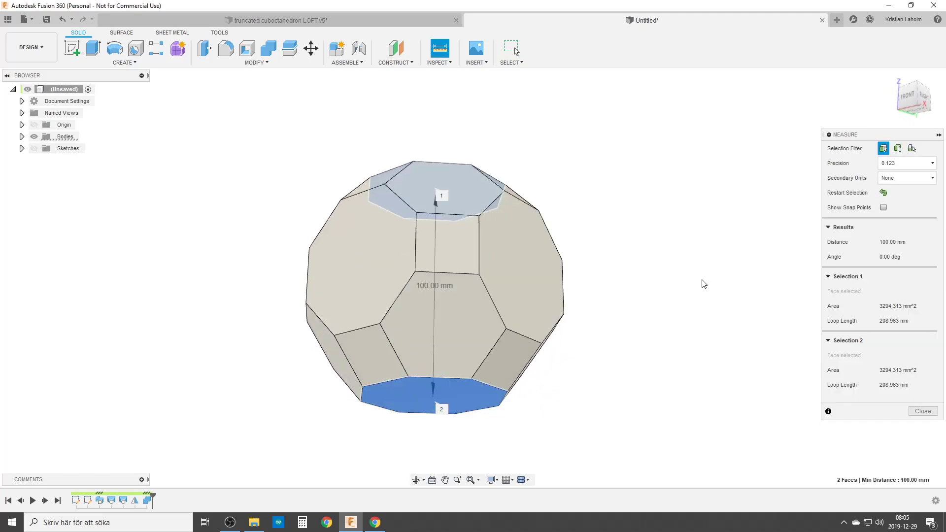
{"action": "left_click", "coordinate": [923, 411]}
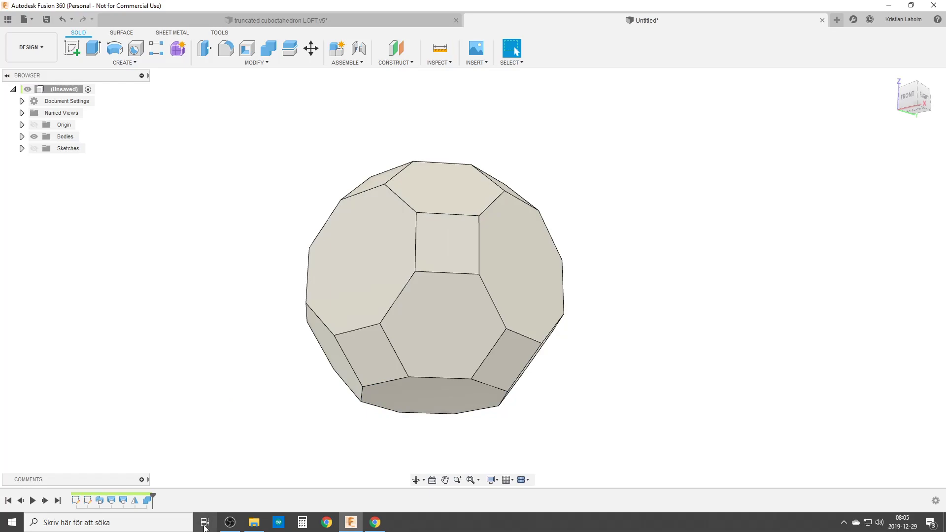
Step: Edit the first sketch and set the octagon's overall height dimension to 68 mm
{"action": "left_click", "coordinate": [76, 500]}
{"action": "double_click", "coordinate": [76, 501]}
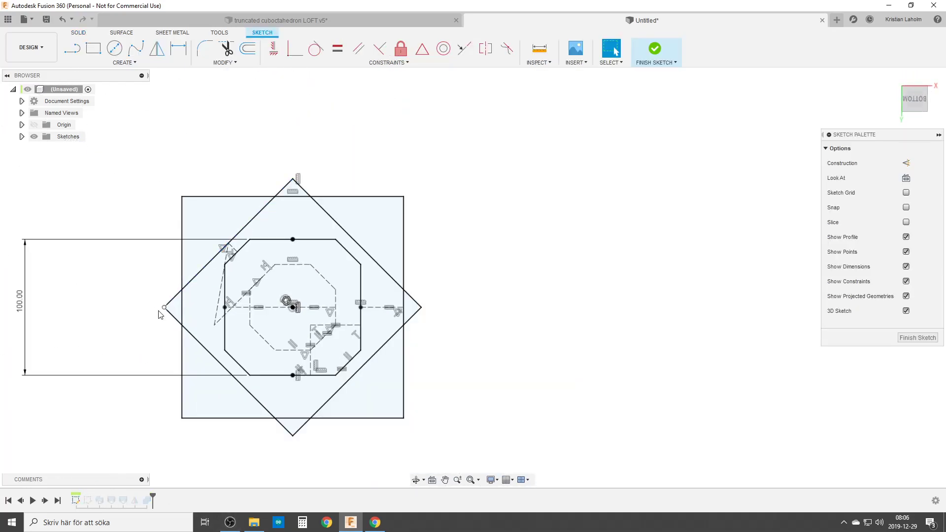
{"action": "double_click", "coordinate": [137, 293]}
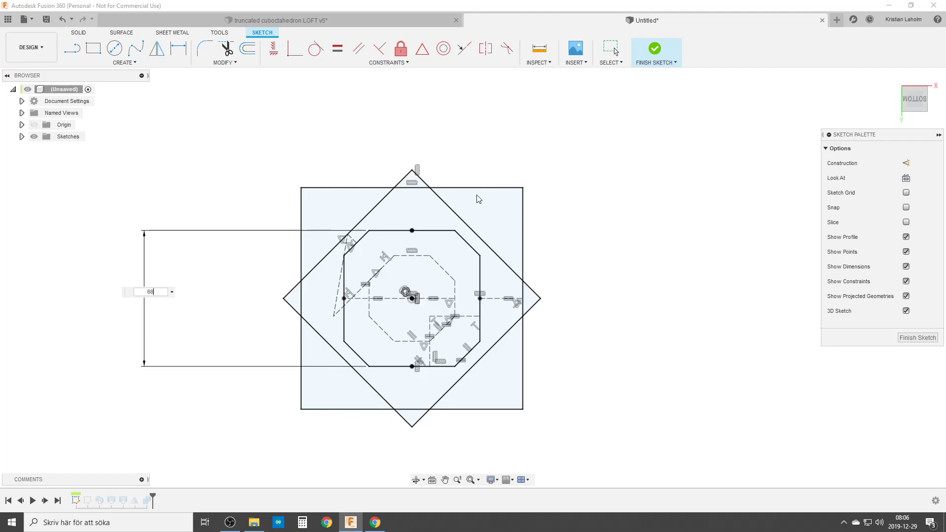
{"action": "key", "text": "Return"}
{"action": "left_click", "coordinate": [905, 338]}
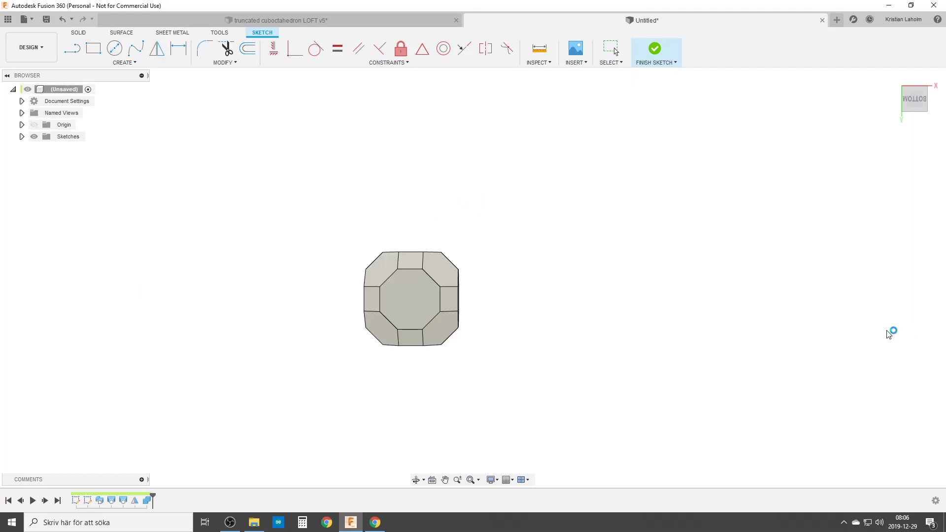
Step: Measure the resized solid's distance between its opposite top and bottom octagonal faces
{"action": "left_click", "coordinate": [439, 48]}
{"action": "middle_click_drag", "start_coordinate": [434, 296], "coordinate": [432, 229], "text": "shift"}
{"action": "left_click", "coordinate": [433, 229]}
{"action": "middle_click_drag", "start_coordinate": [433, 306], "coordinate": [432, 377], "text": "shift"}
{"action": "left_click", "coordinate": [429, 342]}
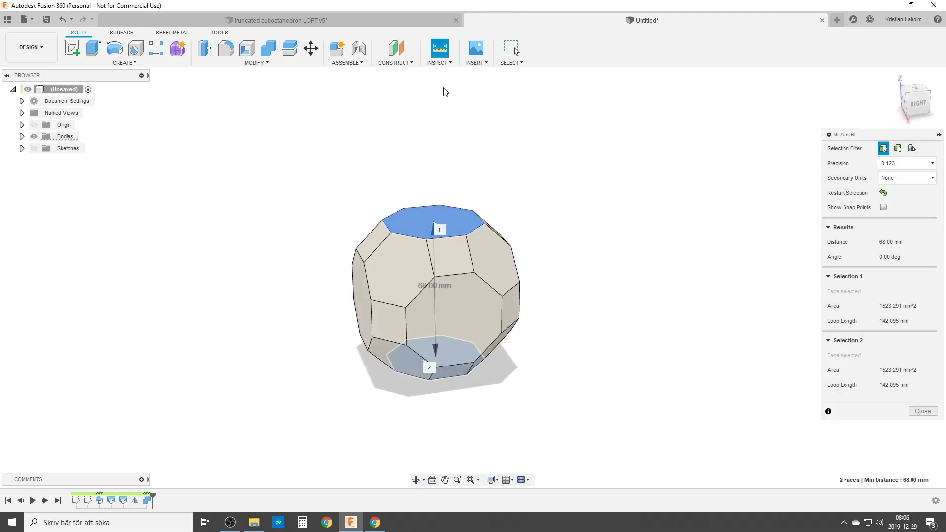
Step: Measure one edge of the top octagon against an adjacent edge and two edges on the lower half to compare their lengths
{"action": "left_click", "coordinate": [444, 48]}
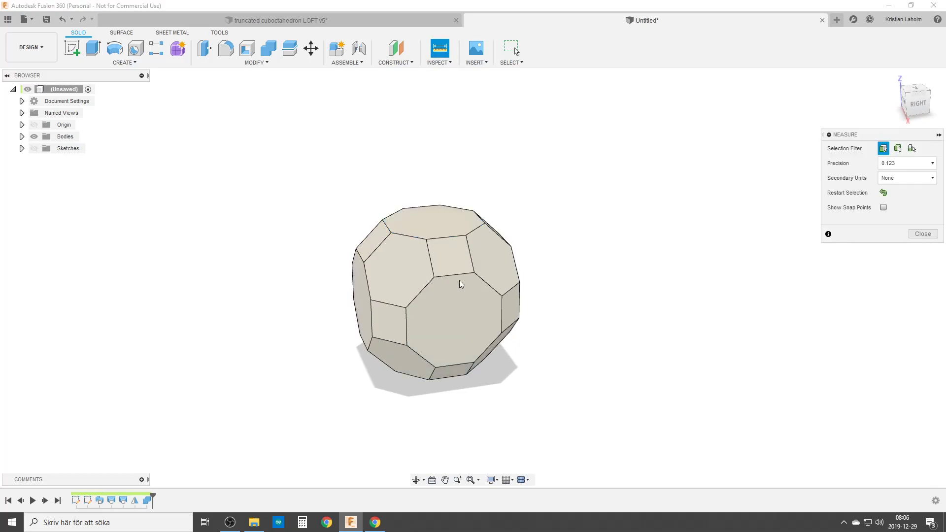
{"action": "left_click", "coordinate": [405, 237]}
{"action": "left_click", "coordinate": [440, 240]}
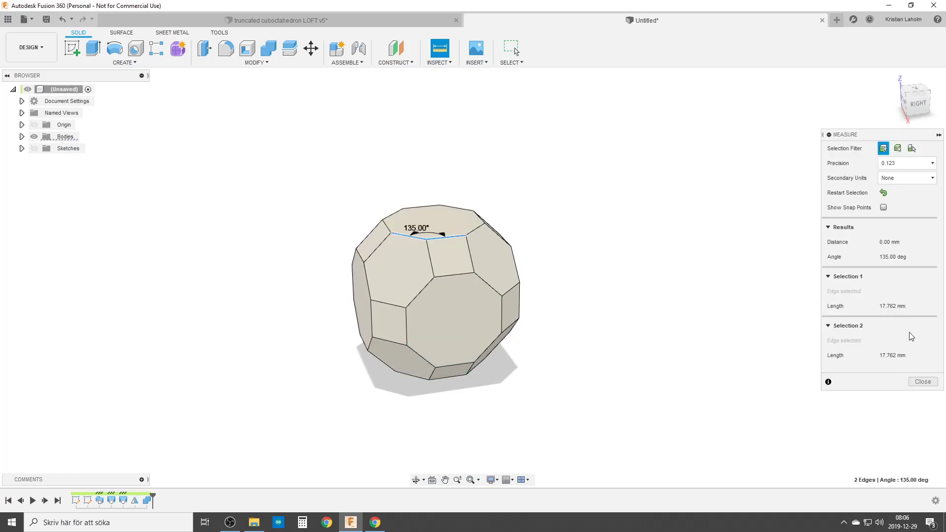
{"action": "left_click", "coordinate": [415, 355]}
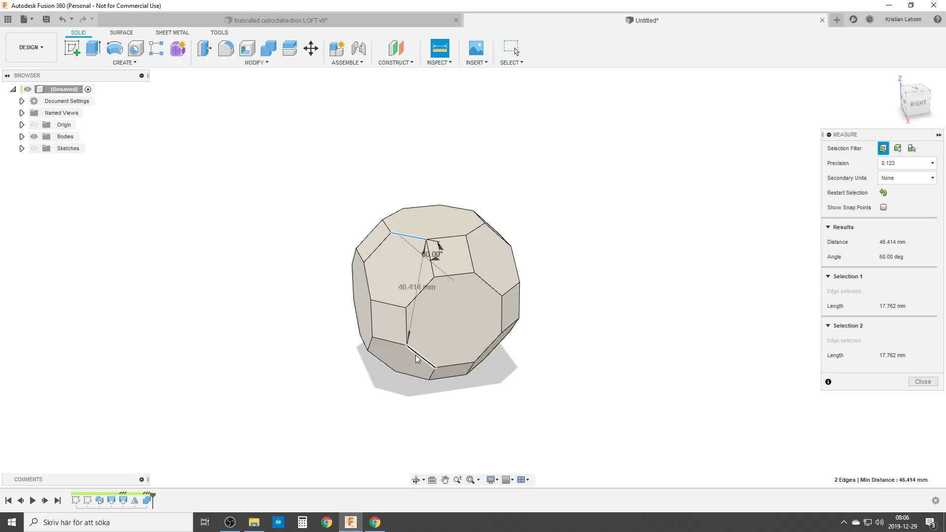
{"action": "left_click", "coordinate": [512, 332]}
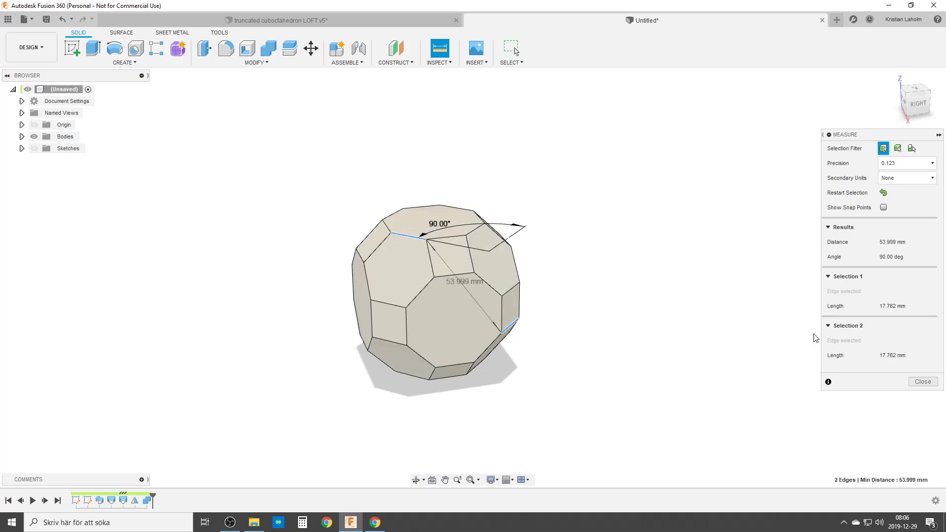
{"action": "left_click", "coordinate": [923, 382]}
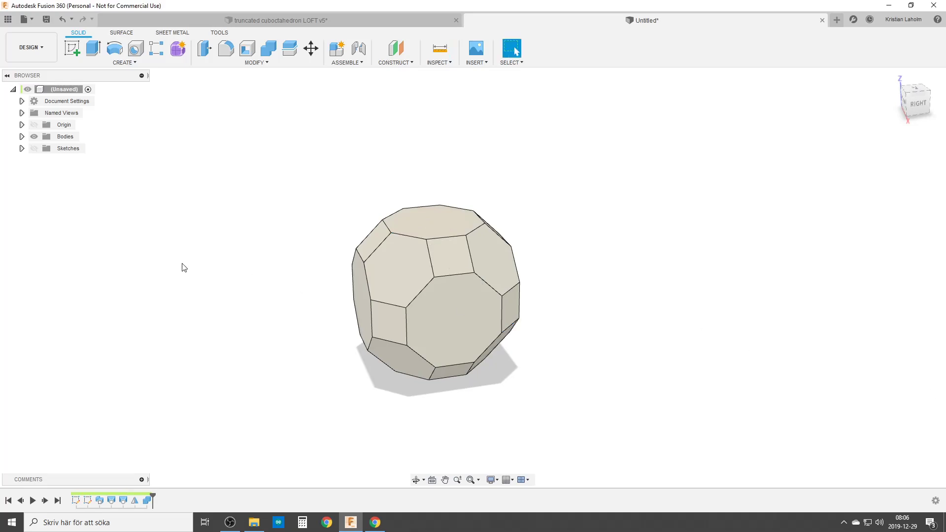
{"action": "scroll", "coordinate": [407, 318], "scroll_direction": "up", "scroll_amount": 2}
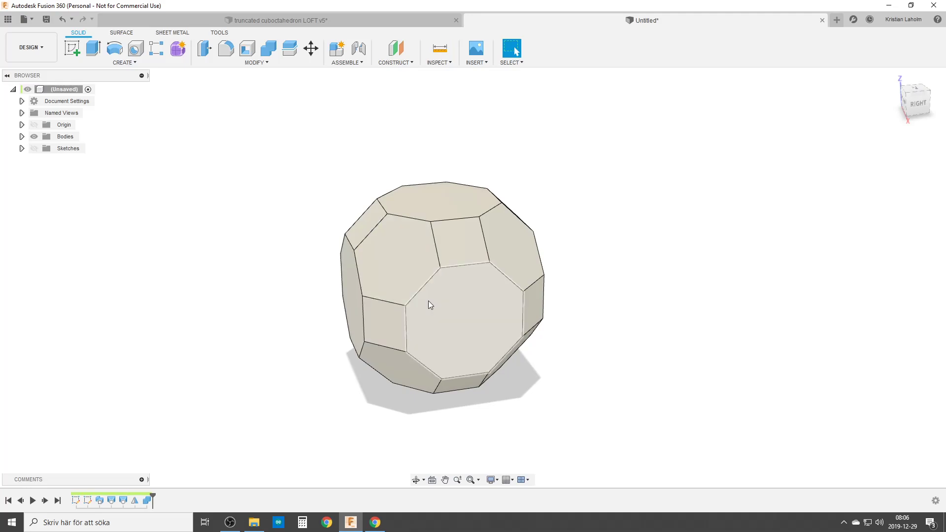
{"action": "middle_click_drag", "start_coordinate": [419, 308], "coordinate": [459, 291], "text": "shift"}
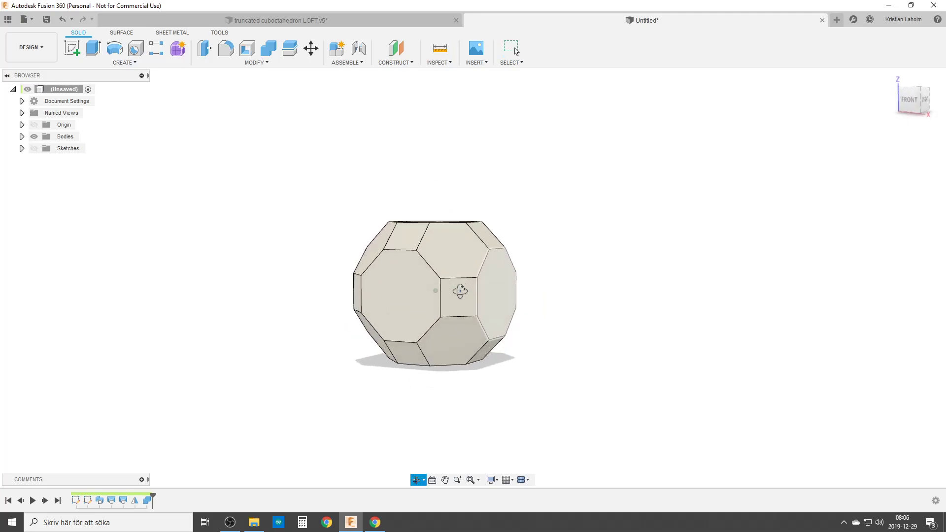